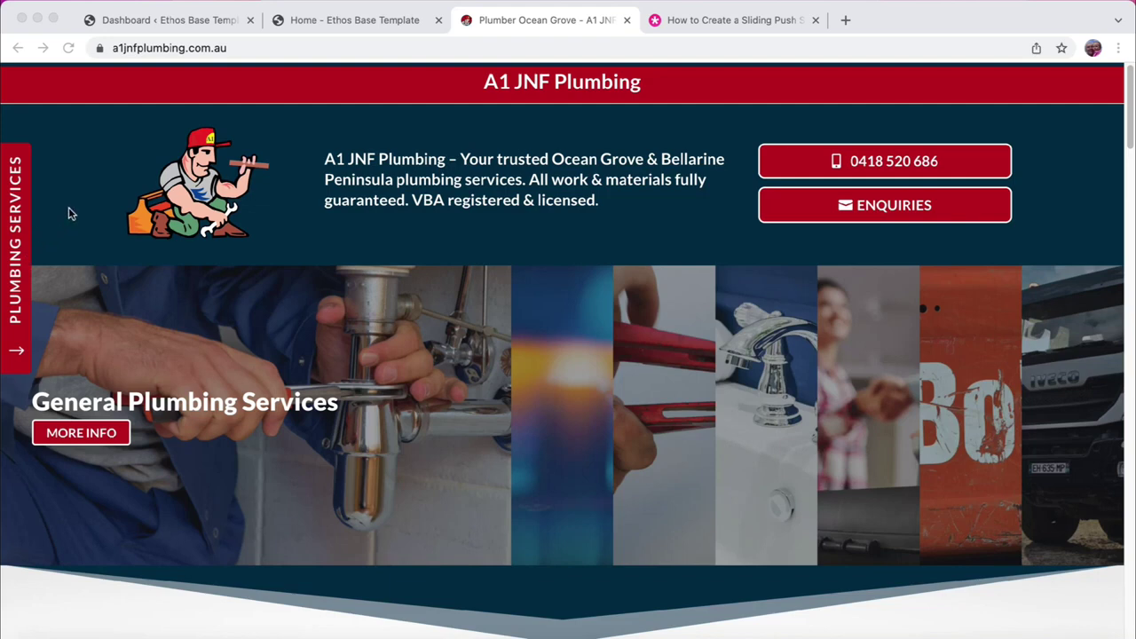
# Step: Examine the A1 JNF Plumbing home page, including its sliding Plumbing Services sidebar, enquiries form and footer
pyautogui.click(78, 222)
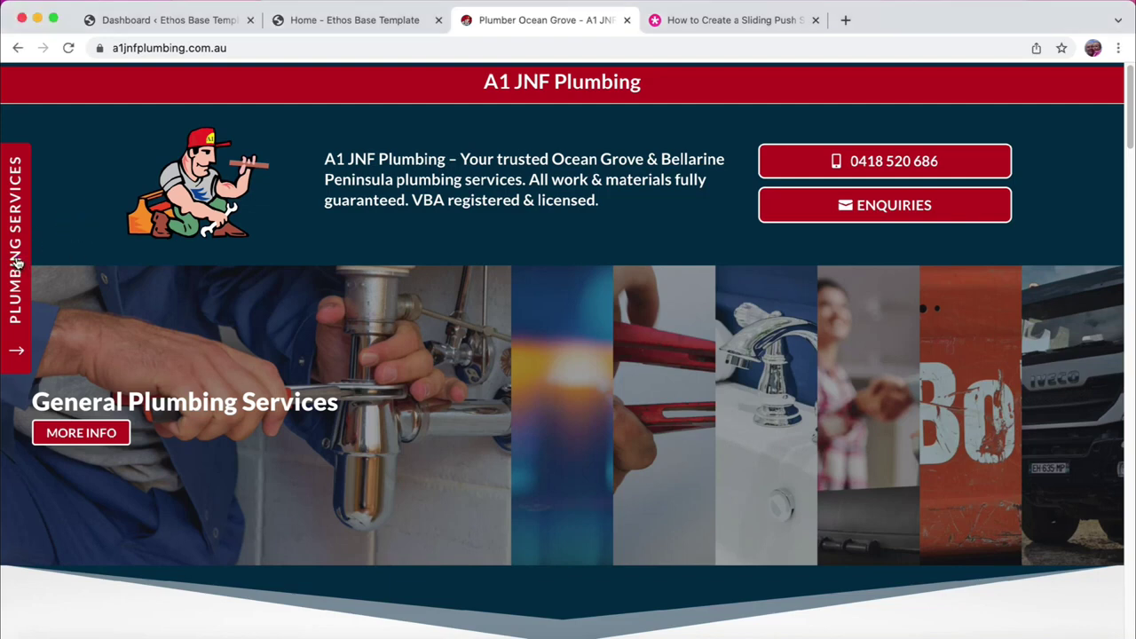
pyautogui.click(16, 261)
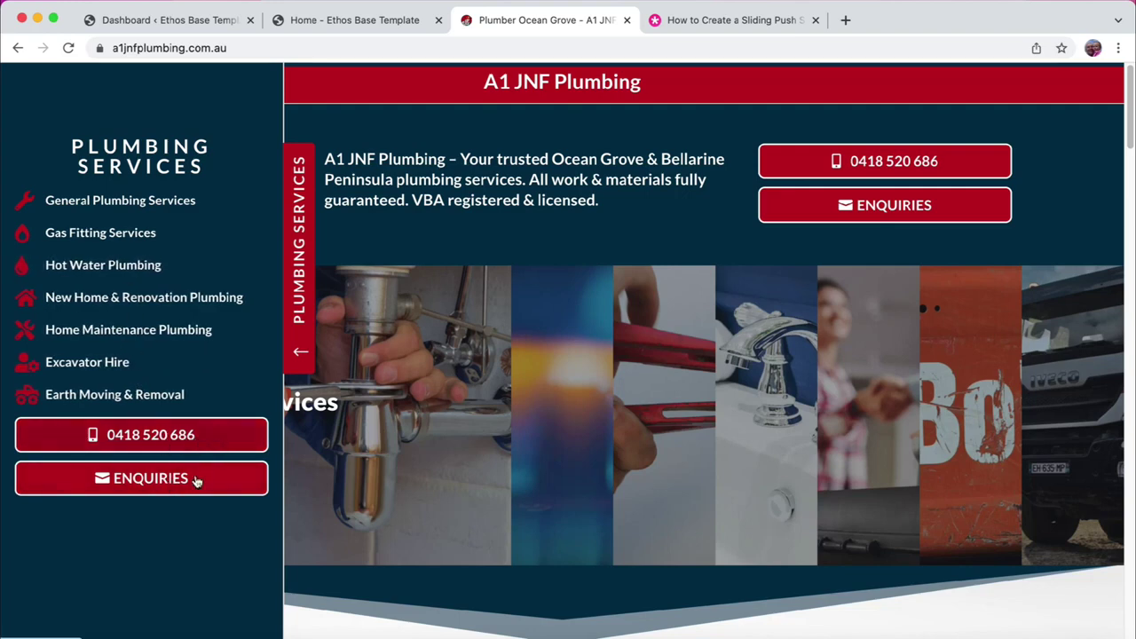
pyautogui.click(301, 337)
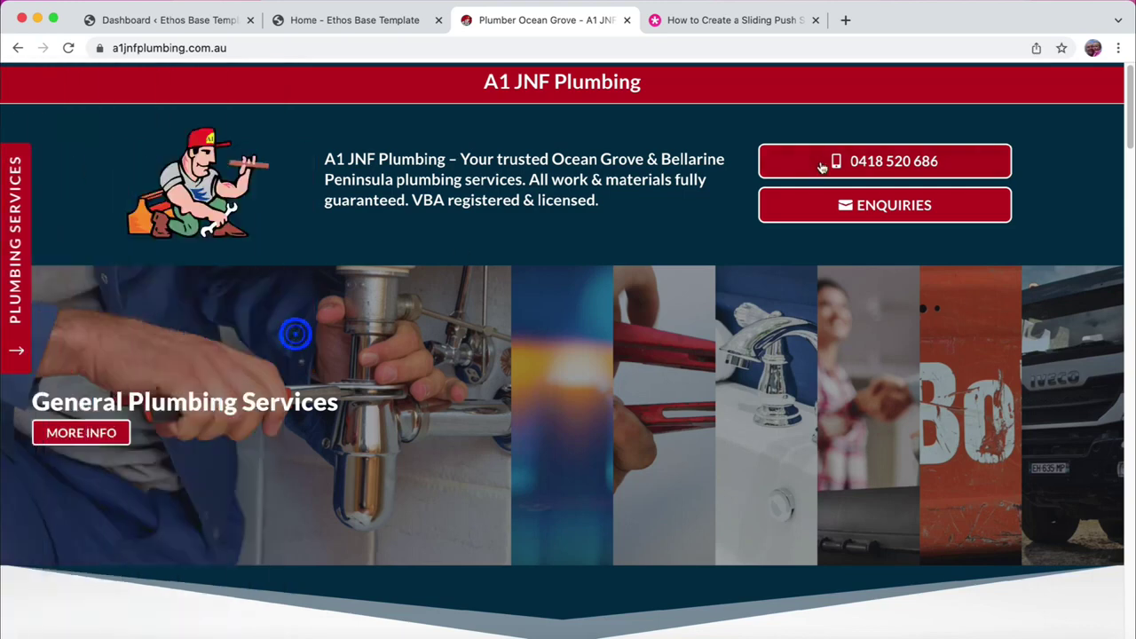
pyautogui.click(894, 207)
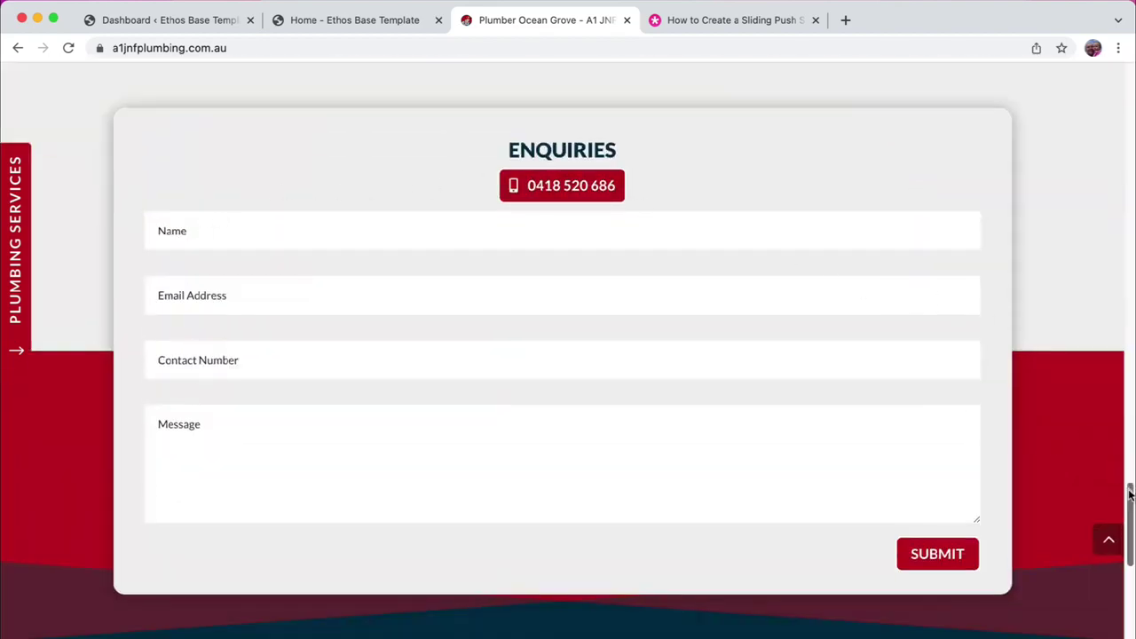
pyautogui.scroll(-5, 1120, 483)
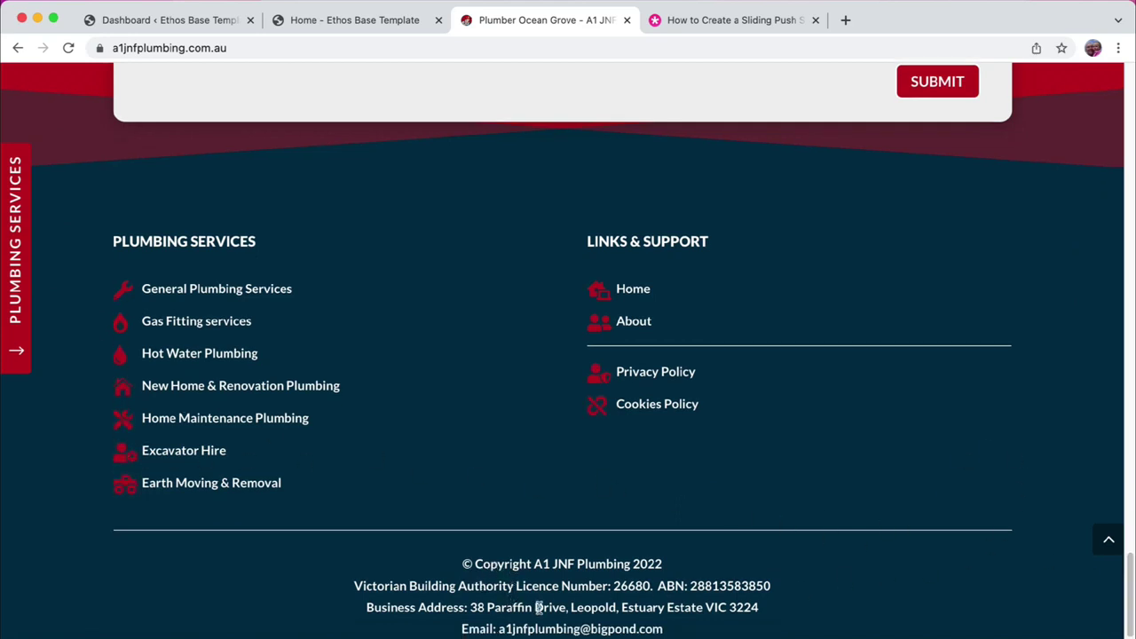
pyautogui.scroll(-2, 1121, 586)
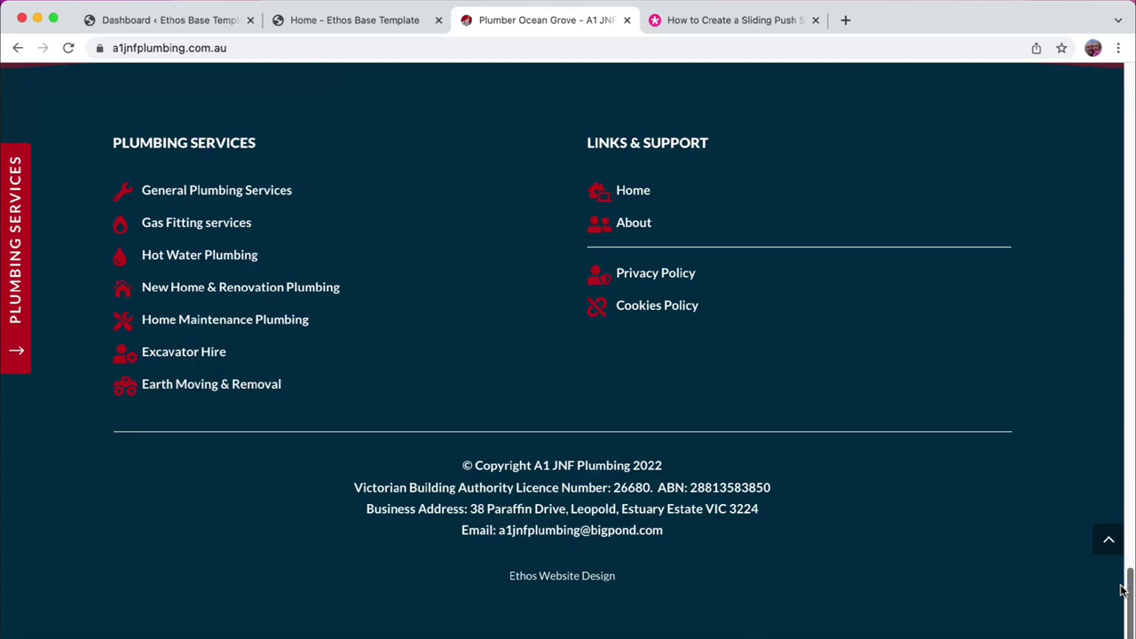
pyautogui.moveTo(1129, 590); pyautogui.dragTo(1129, 81)
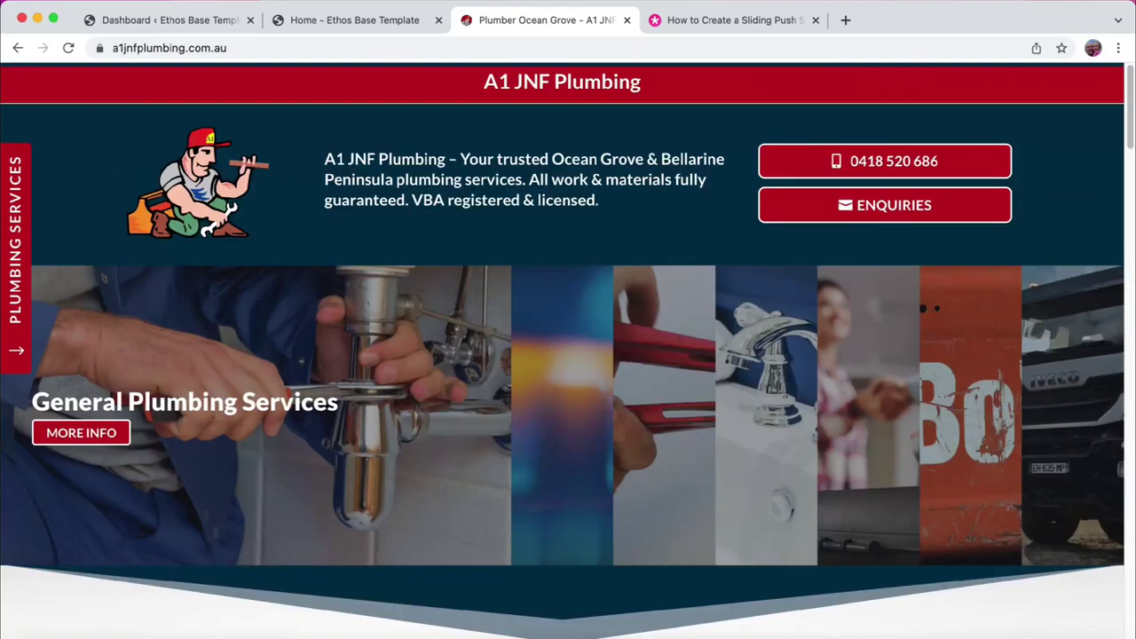
# Step: View the Elegant Themes article "How to Create a Sliding Push Sidebar in Divi" and its example sidebar
pyautogui.click(705, 19)
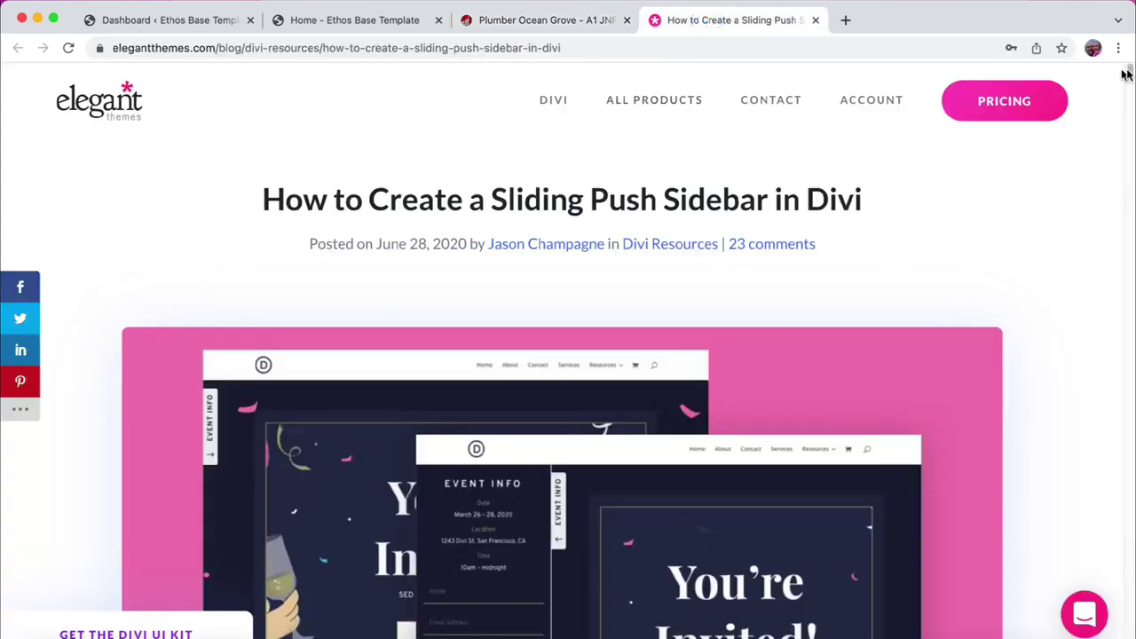
pyautogui.moveTo(1130, 73); pyautogui.dragTo(1130, 93)
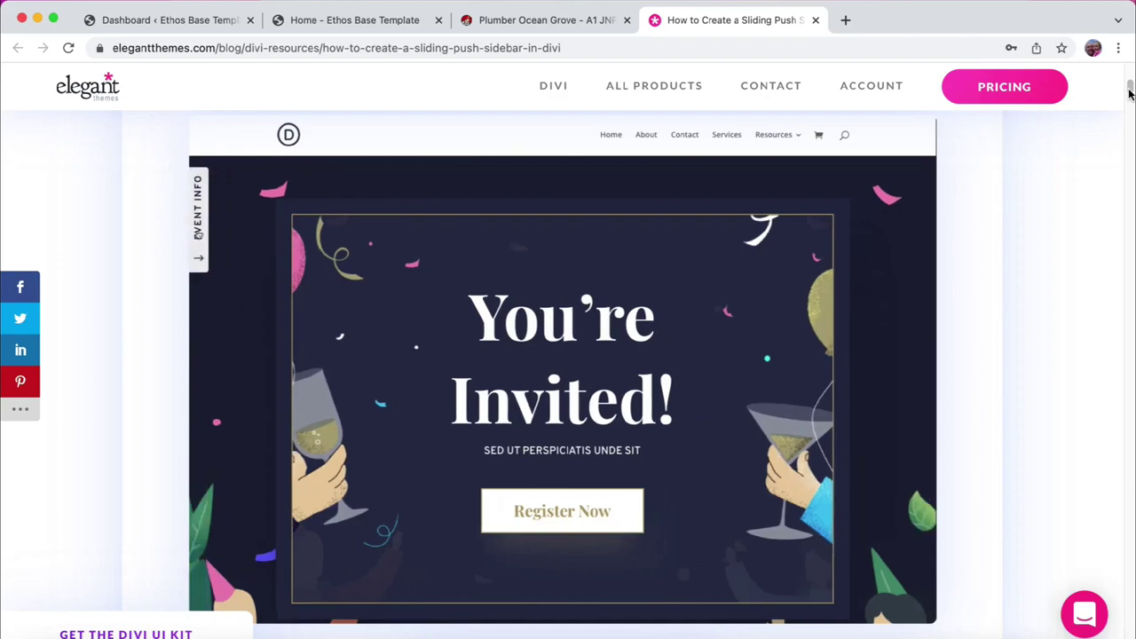
# Step: Test the Enquiries links in the A1 JNF Plumbing header and sliding sidebar, closing the sidebar at the end
pyautogui.click(499, 19)
pyautogui.click(867, 211)
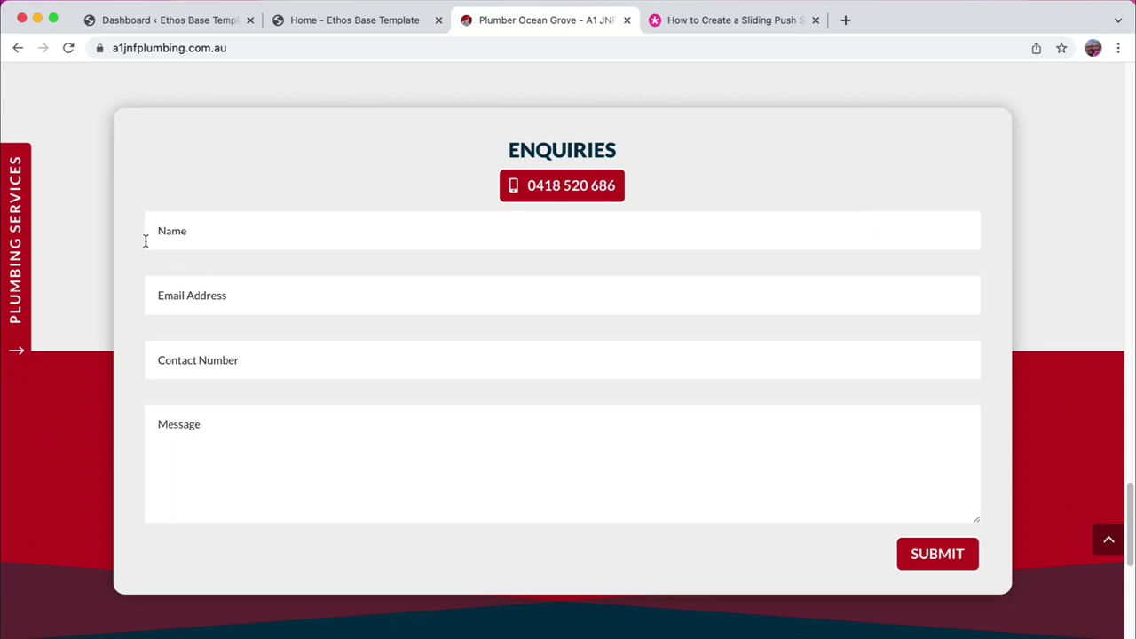
pyautogui.click(1105, 539)
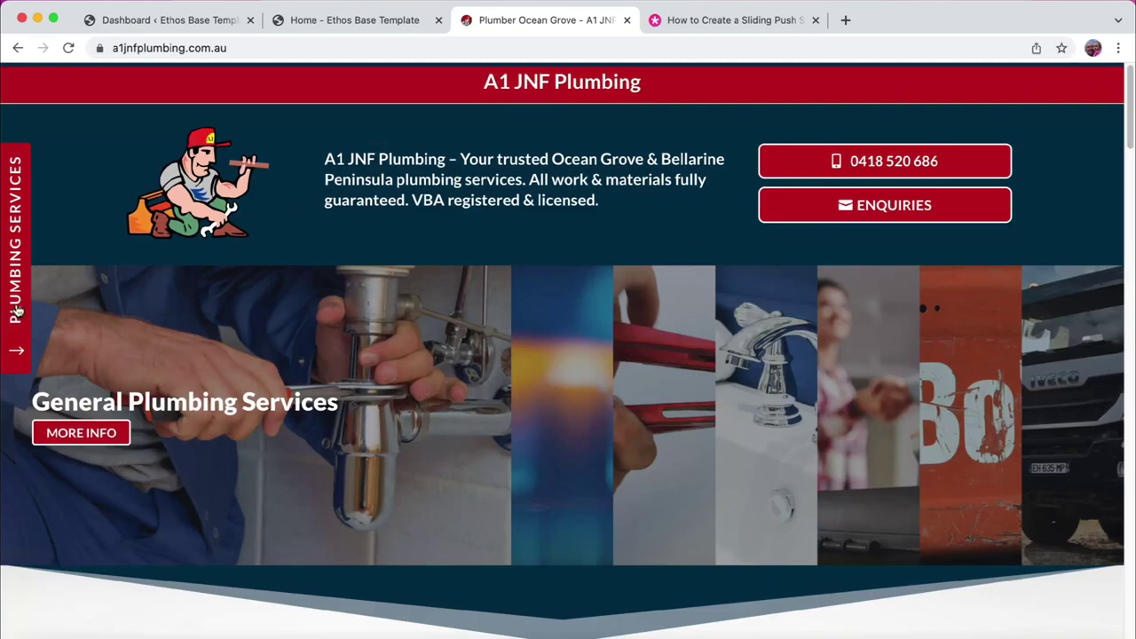
pyautogui.click(16, 308)
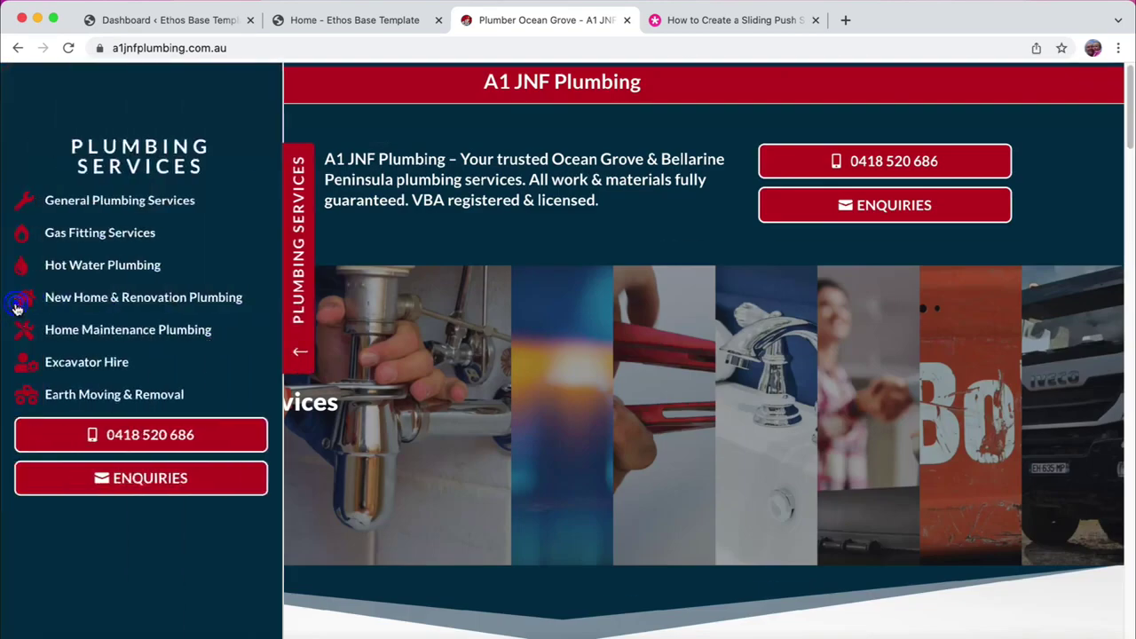
pyautogui.click(150, 479)
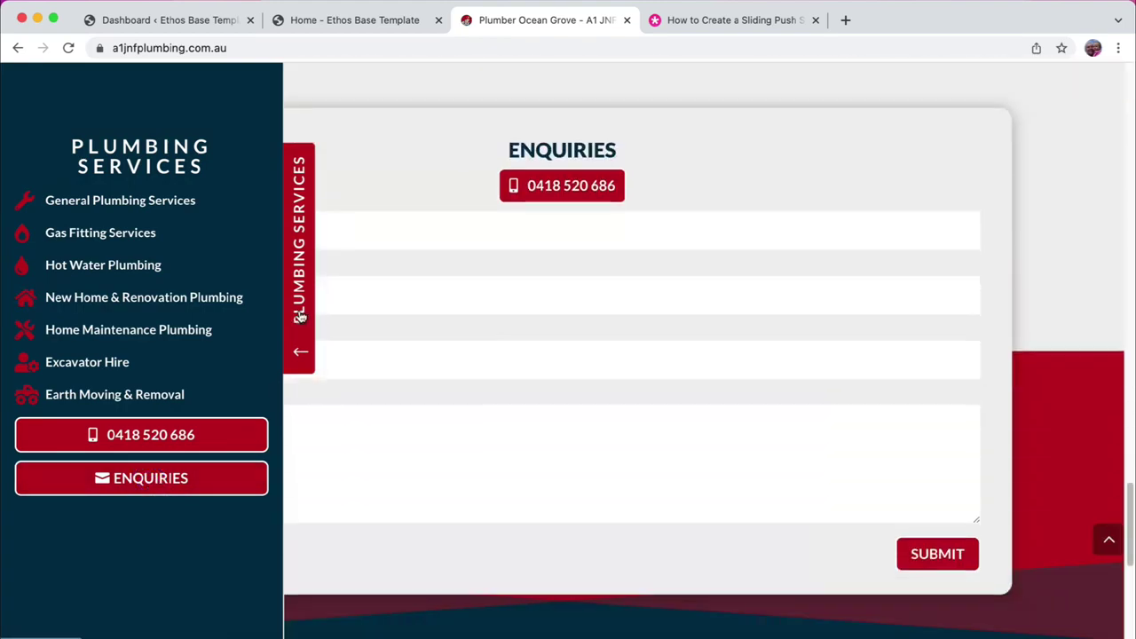
pyautogui.click(300, 316)
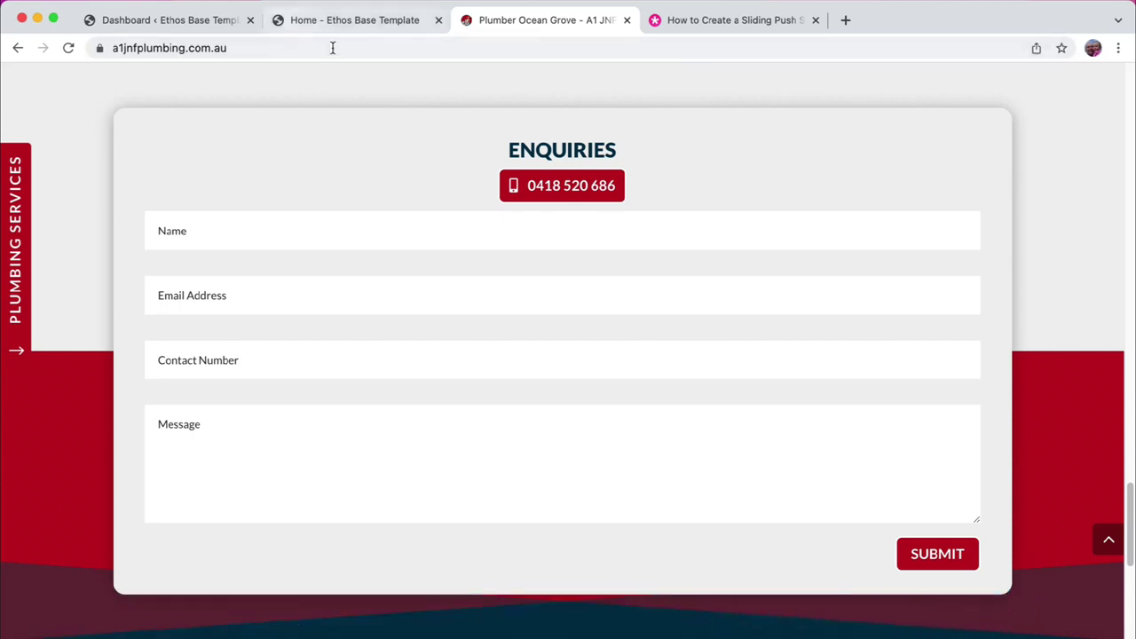
# Step: Start a new page from the page list in the Ethos Base Template dashboard
pyautogui.click(337, 20)
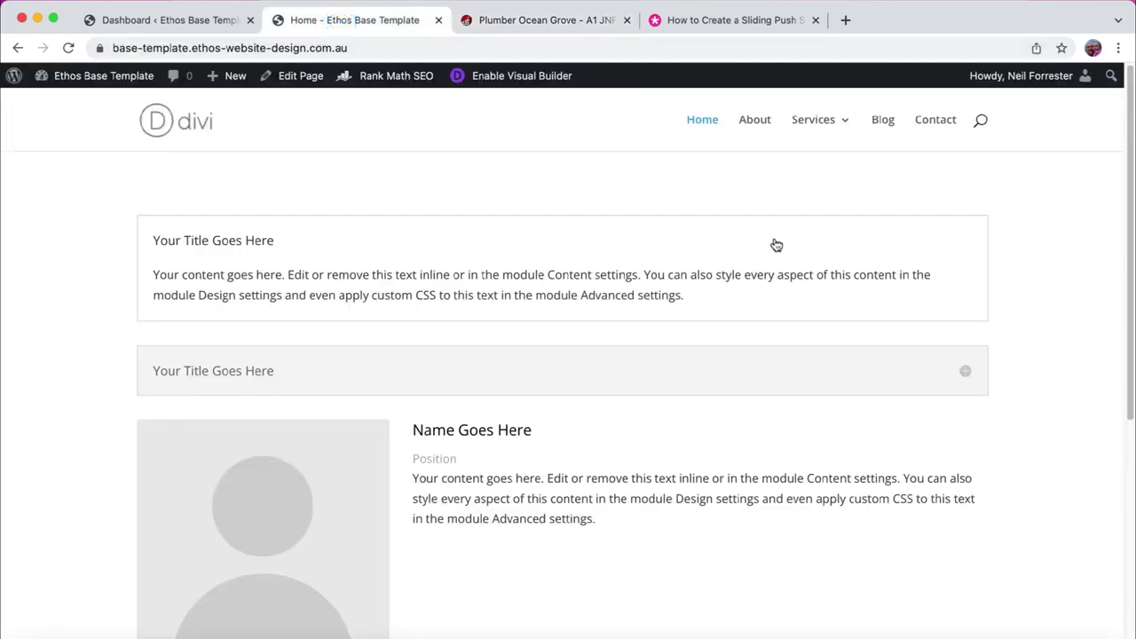
pyautogui.click(181, 24)
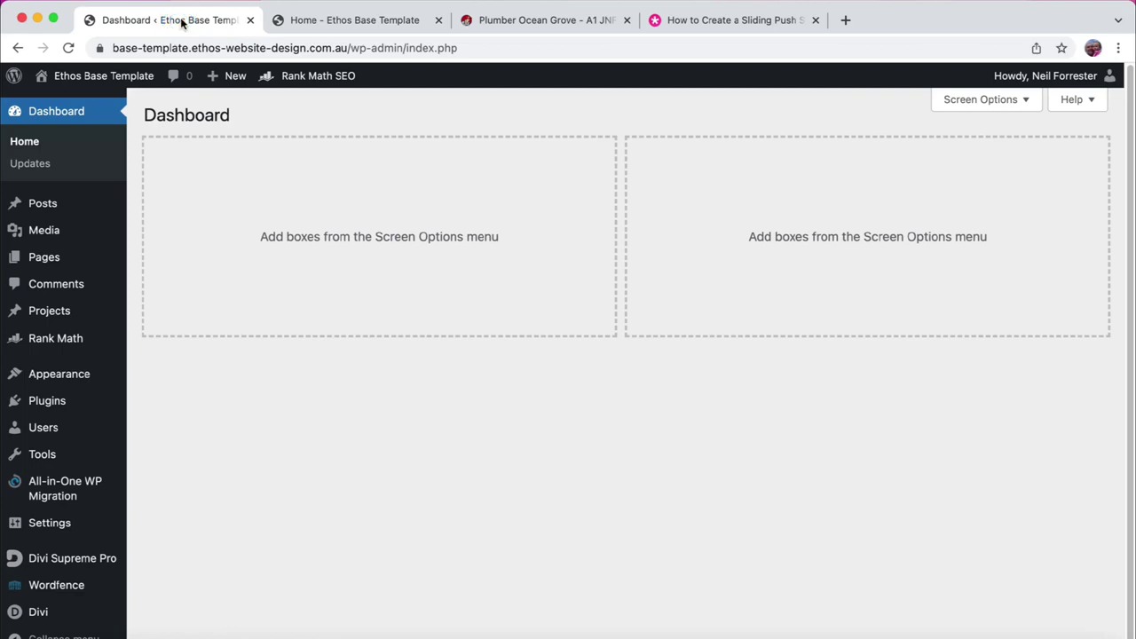
pyautogui.moveTo(44, 257)
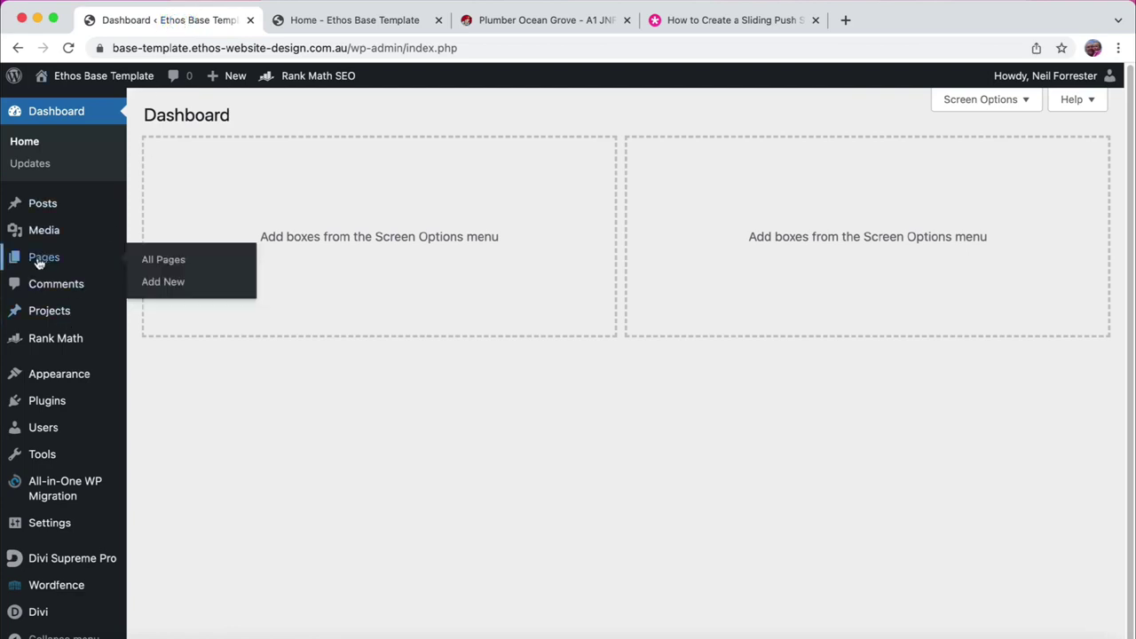
pyautogui.click(172, 260)
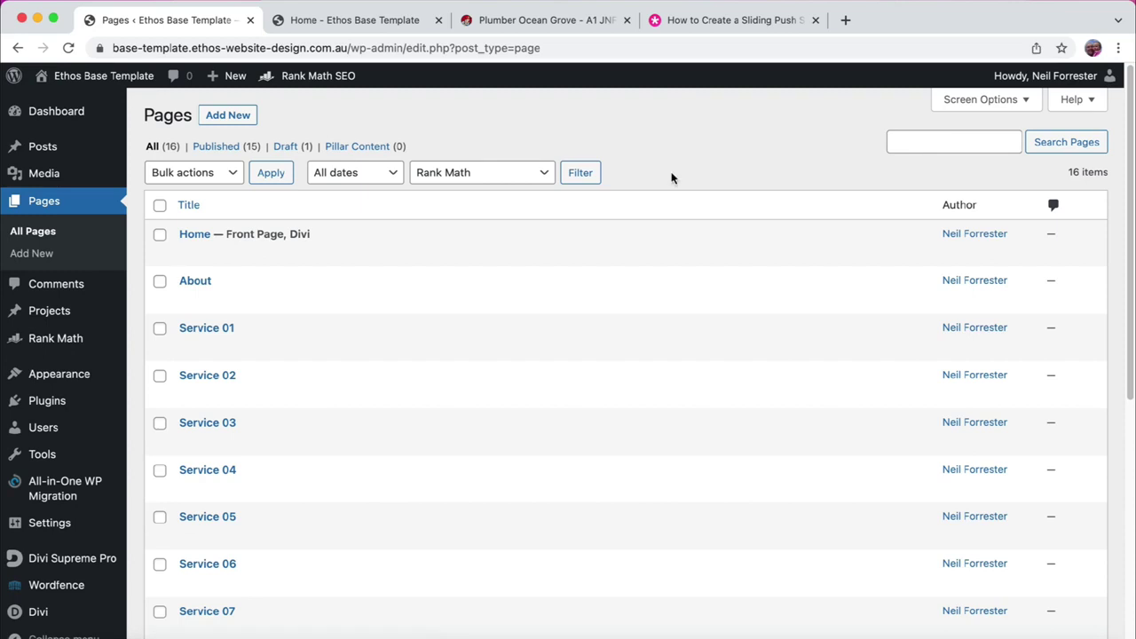
pyautogui.click(227, 120)
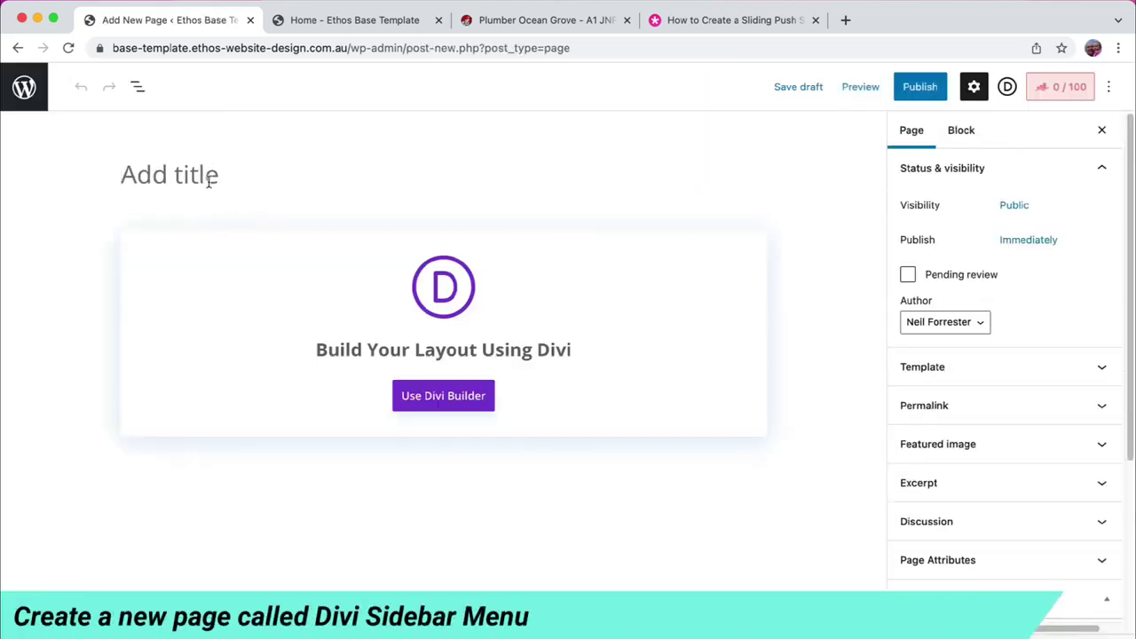
# Step: Title the new page "Divi Sidebar Menu" and publish it
pyautogui.write('Divi ')
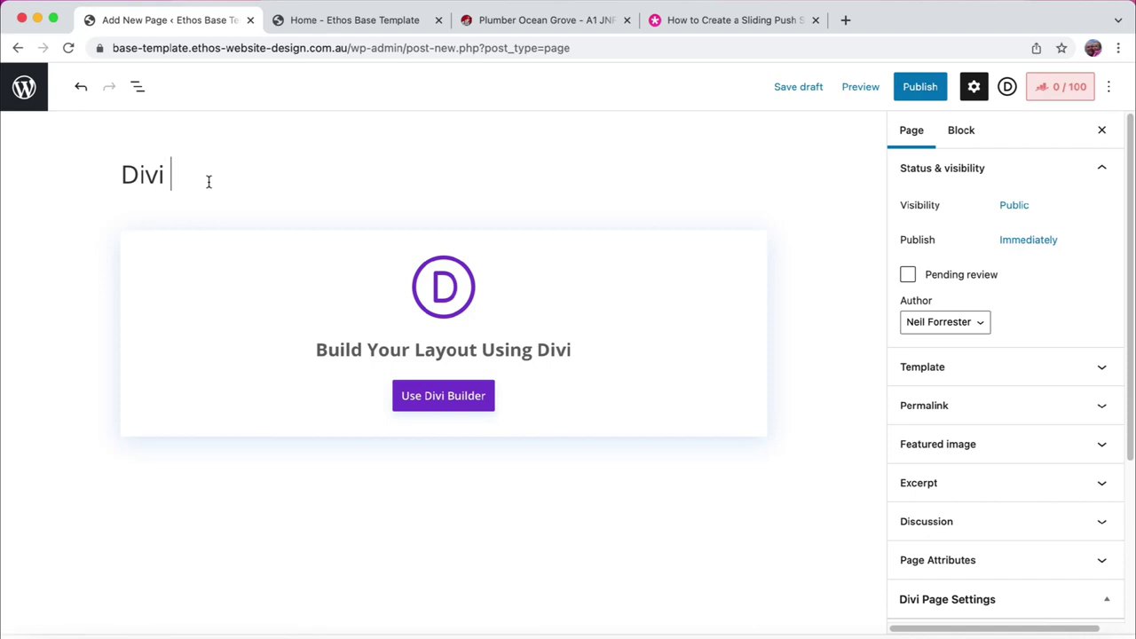
pyautogui.write('Sidebar M')
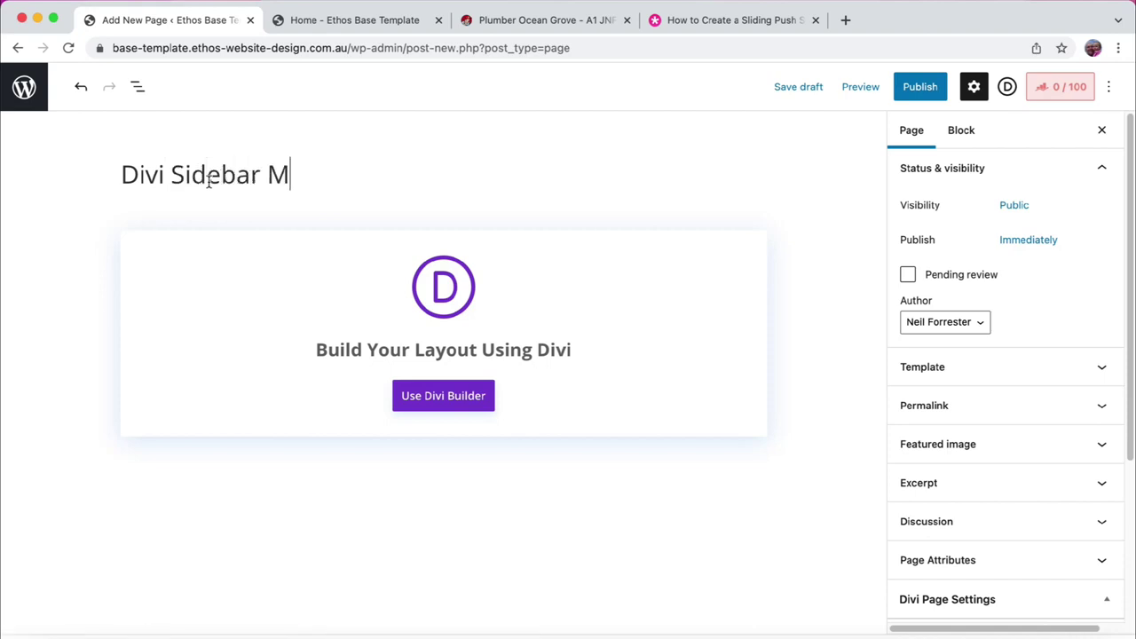
pyautogui.write('enu')
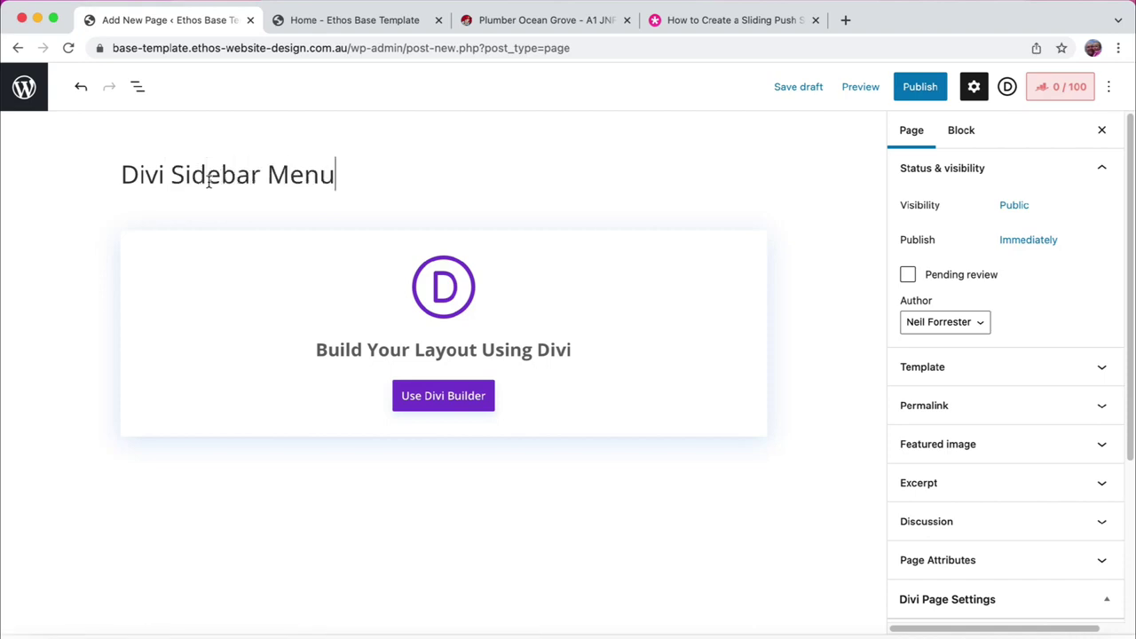
pyautogui.click(918, 87)
pyautogui.click(972, 86)
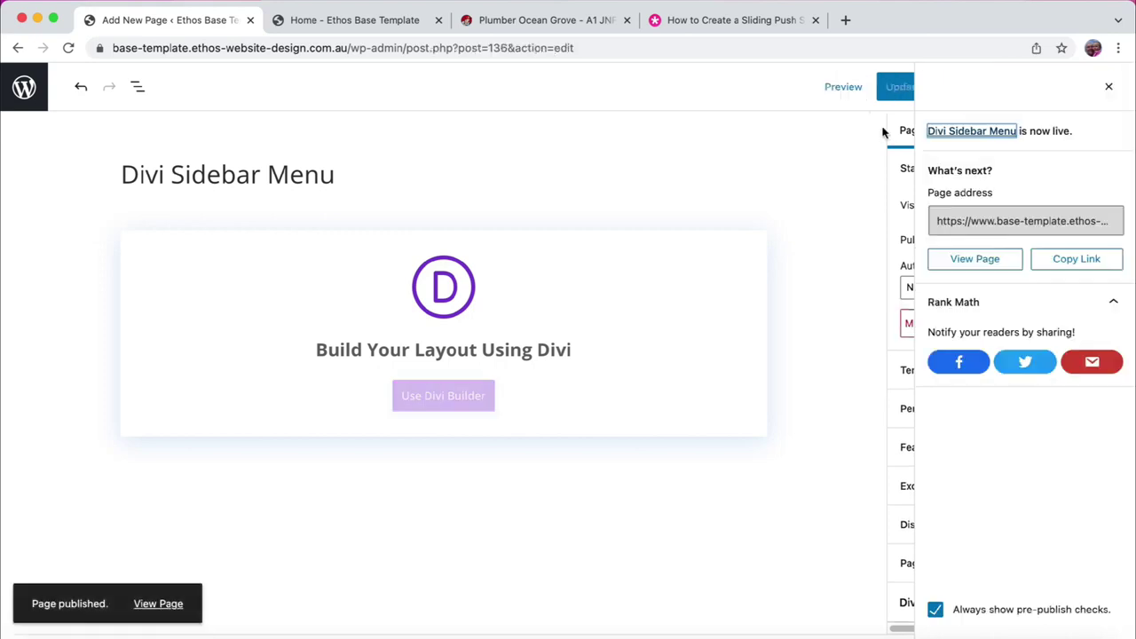
pyautogui.press('Escape')
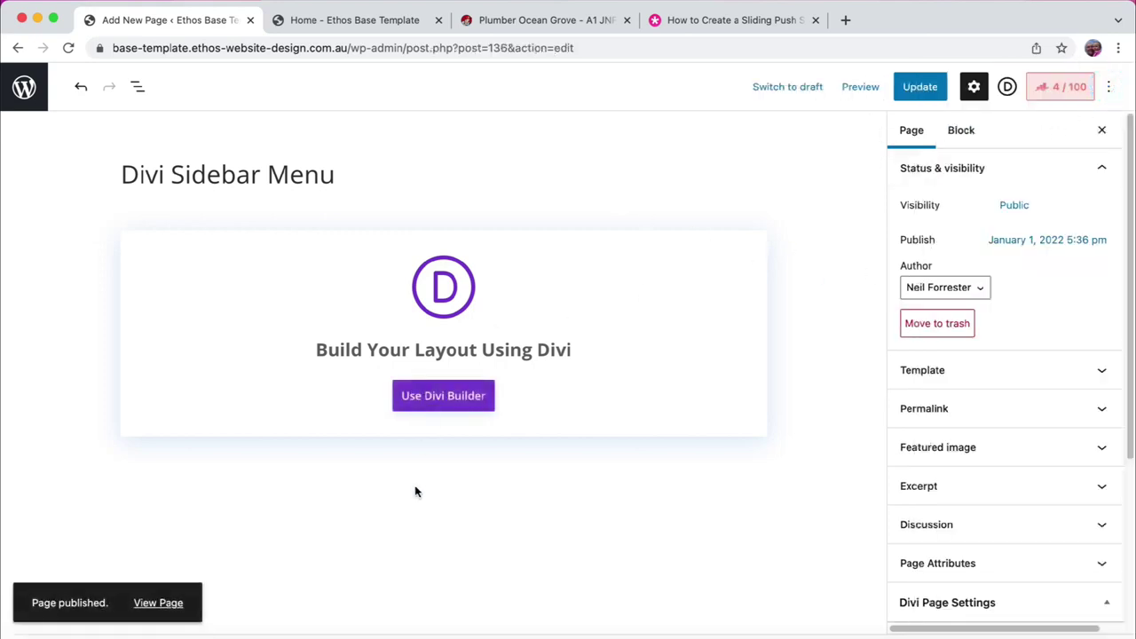
# Step: Build the page from scratch with Divi Builder, adding a two-column row with an Accordion module in the first column
pyautogui.click(440, 401)
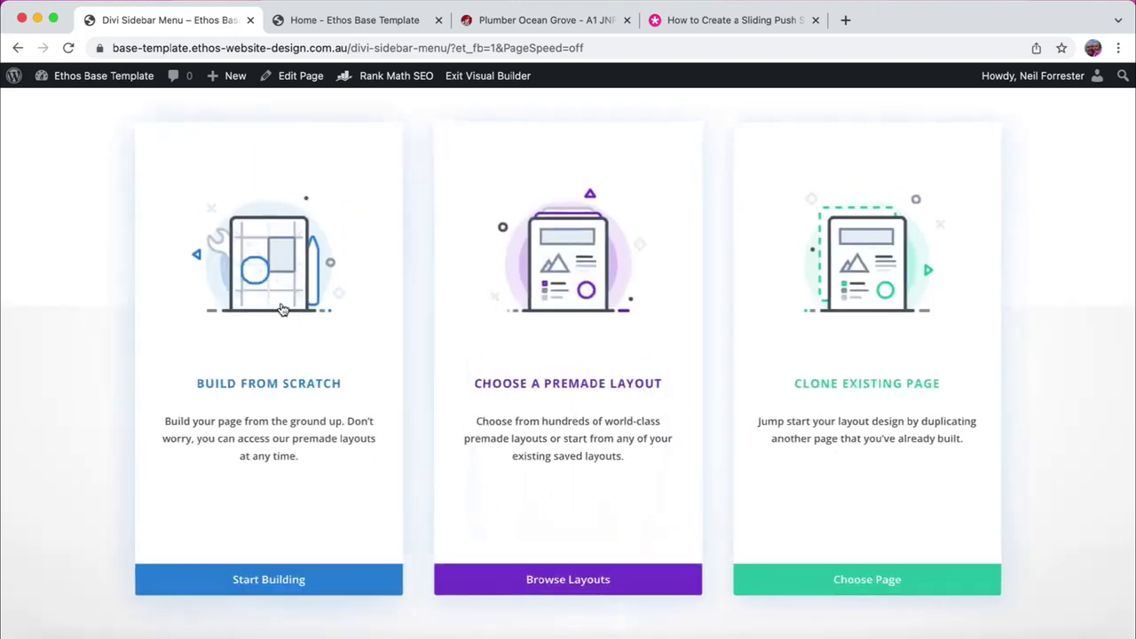
pyautogui.click(284, 295)
pyautogui.click(586, 355)
pyautogui.click(275, 403)
pyautogui.click(825, 602)
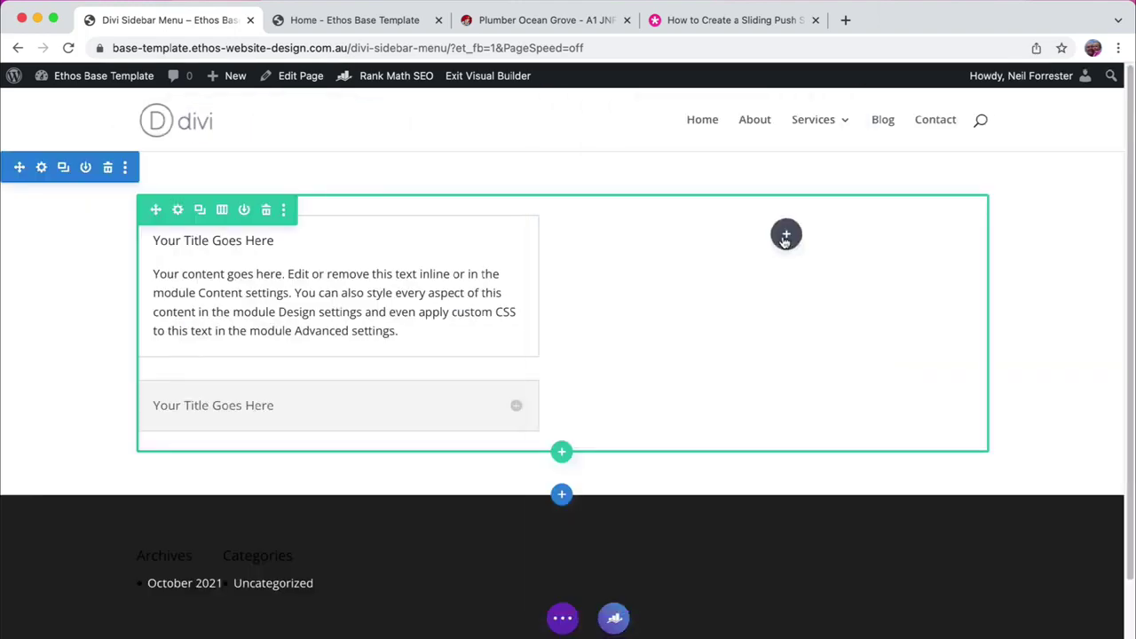
# Step: Add a Person module with its default content to the empty second column of the row
pyautogui.click(787, 235)
pyautogui.write('per')
pyautogui.click(717, 408)
pyautogui.click(822, 524)
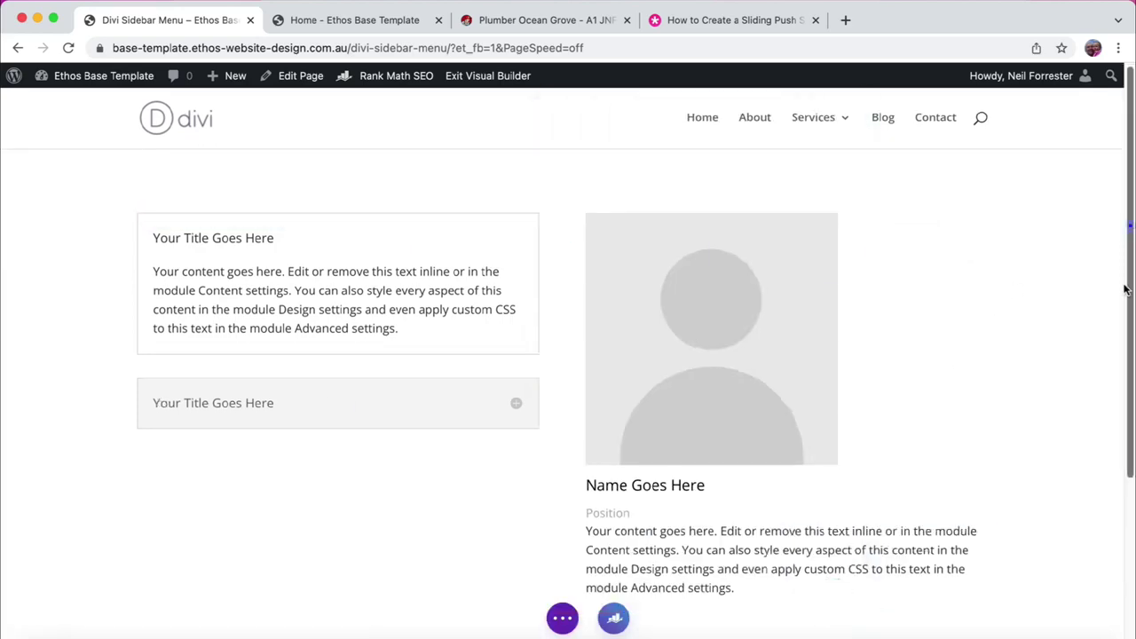
# Step: Add a second two-column row below and insert a default Countdown Timer module in its first column
pyautogui.scroll(-3, 564, 437)
pyautogui.click(563, 435)
pyautogui.click(563, 222)
pyautogui.moveTo(487, 197); pyautogui.dragTo(487, 222)
pyautogui.click(426, 297)
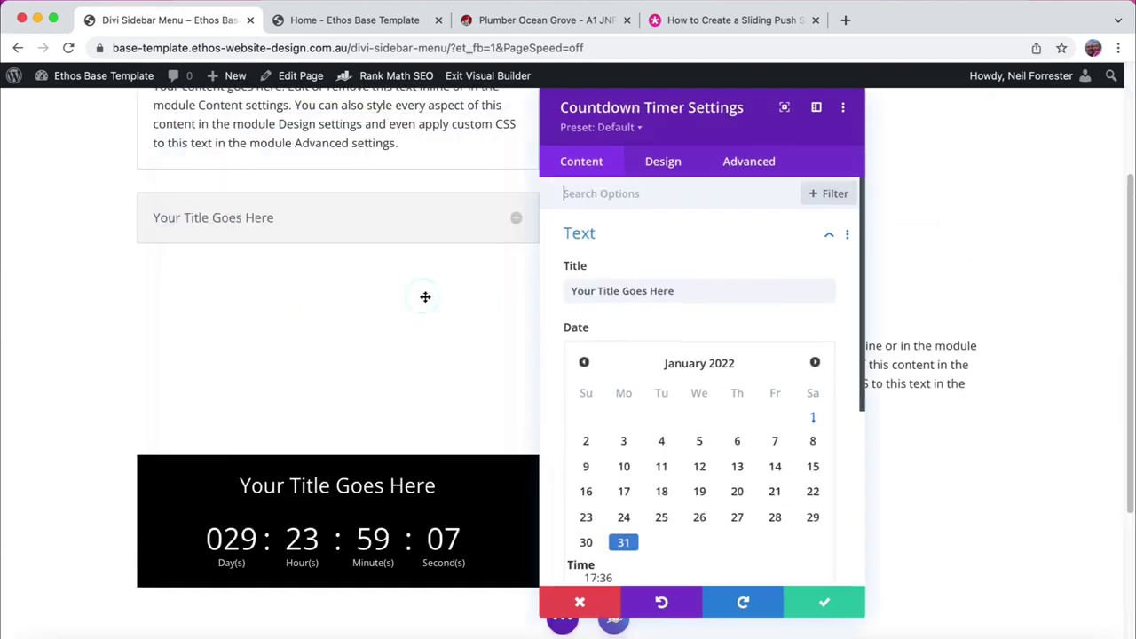
pyautogui.click(823, 601)
# Step: Insert a Pricing Tables module with its default content beside the countdown timer
pyautogui.click(786, 475)
pyautogui.scroll(-10, 916, 290)
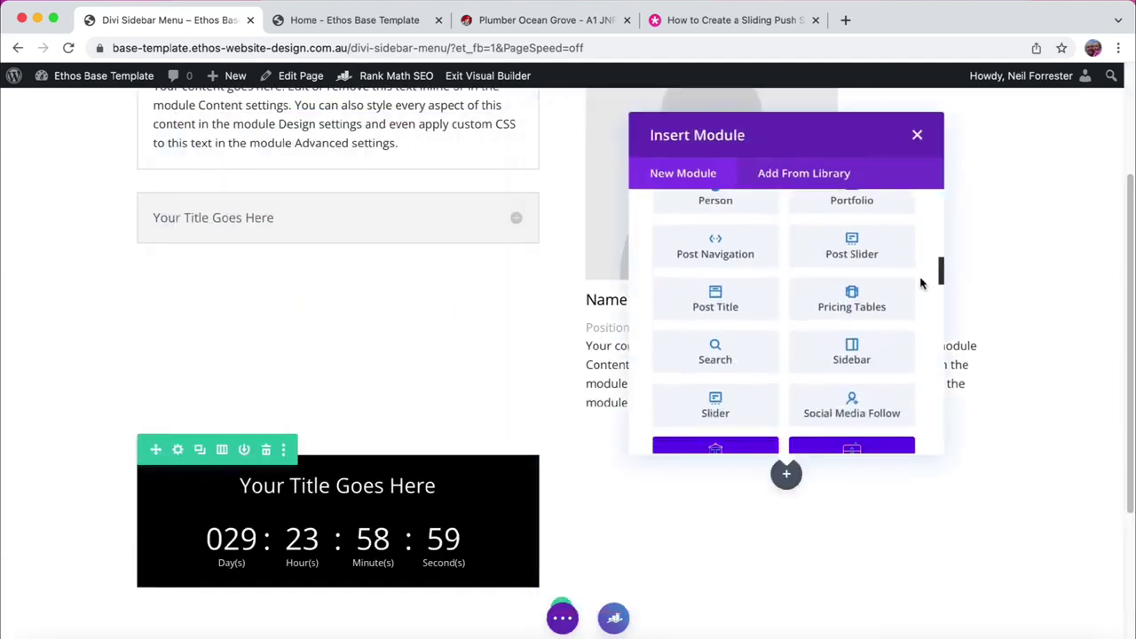
pyautogui.click(851, 229)
pyautogui.click(805, 290)
pyautogui.click(825, 601)
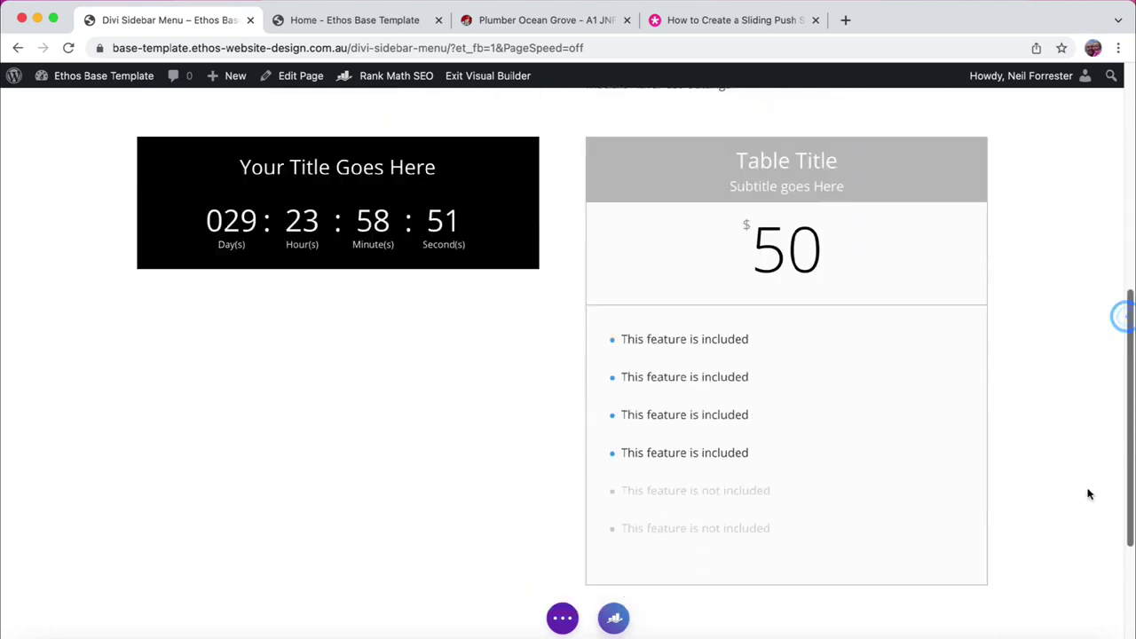
# Step: Save the Divi Sidebar Menu page and exit the Visual Builder
pyautogui.scroll(5, 1118, 315)
pyautogui.click(562, 619)
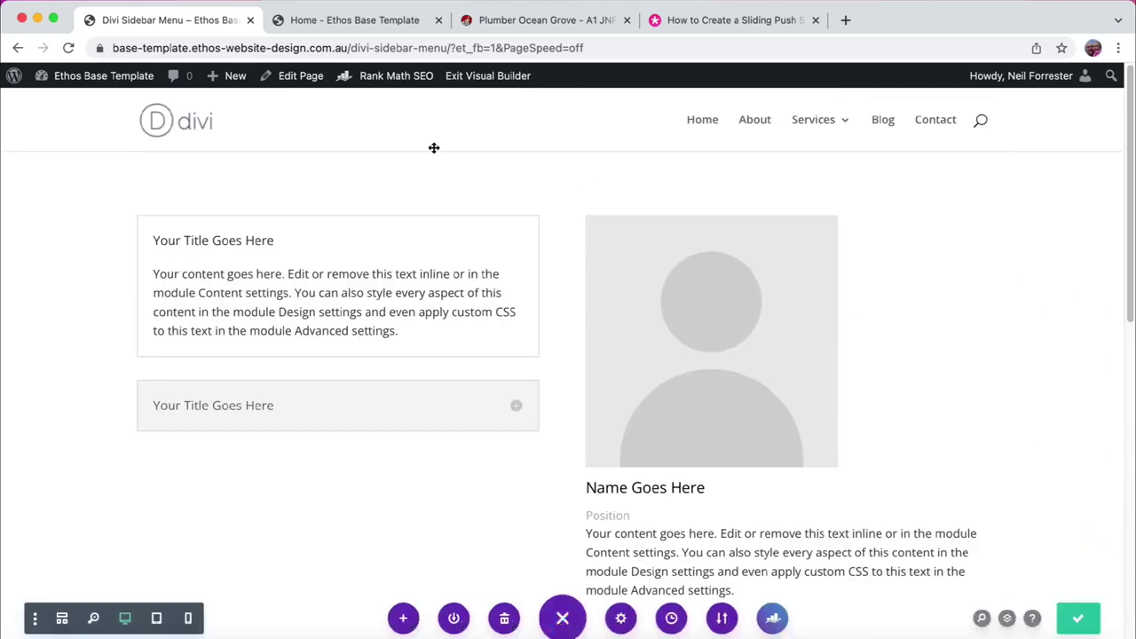
pyautogui.click(482, 78)
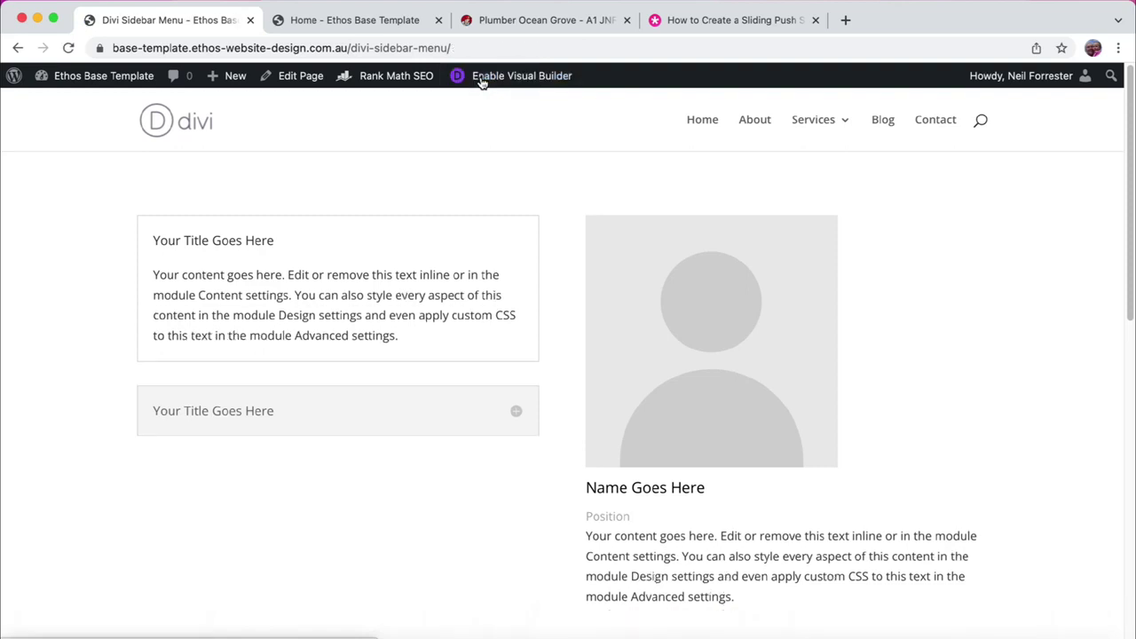
# Step: Return from the Divi Sidebar Menu page to the WordPress dashboard
pyautogui.click(991, 203)
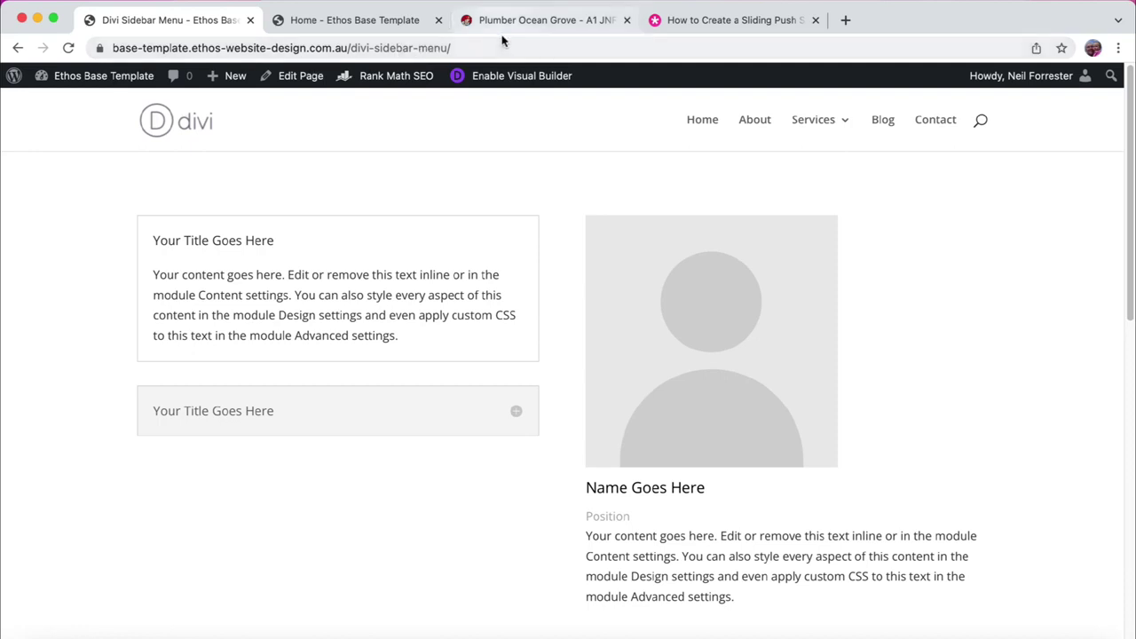
pyautogui.moveTo(73, 82)
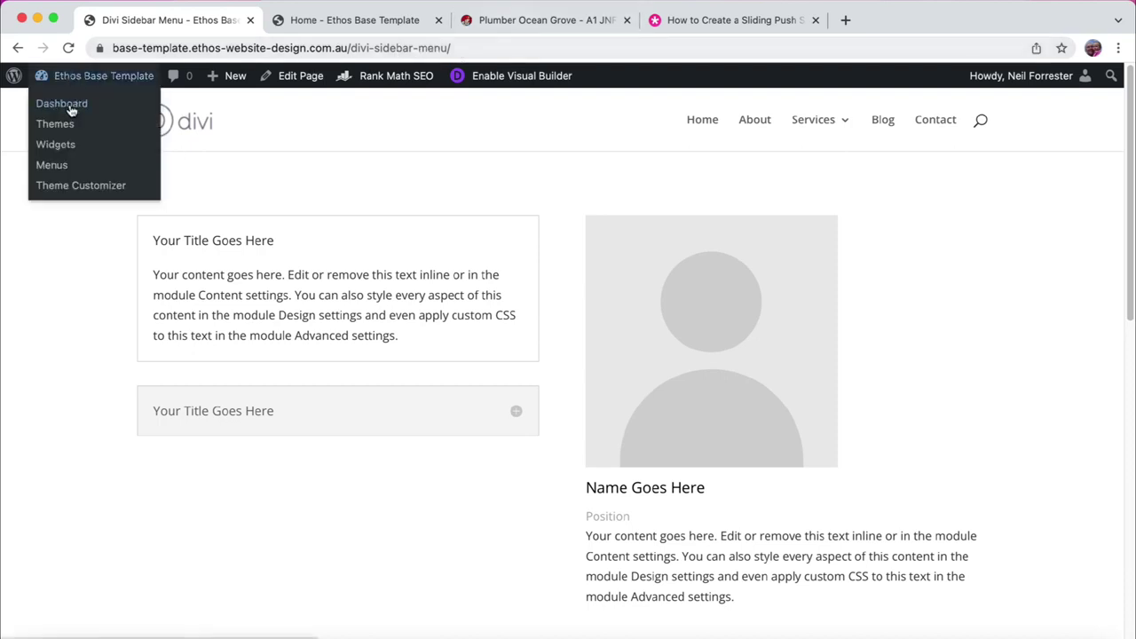
pyautogui.click(66, 102)
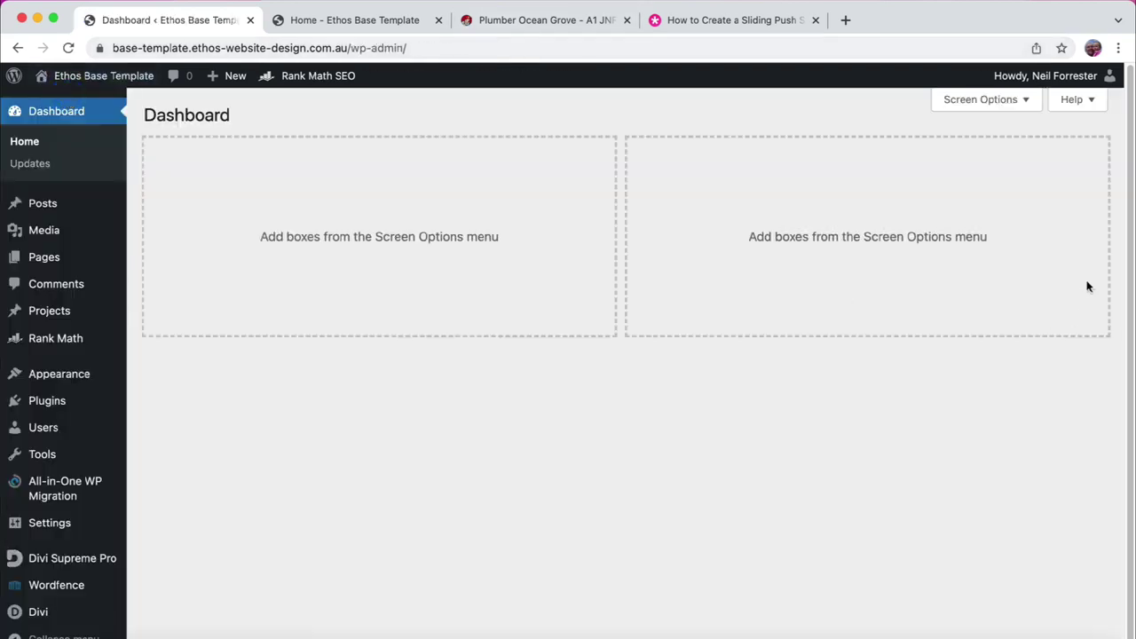
# Step: Open the Divi Theme Builder from the WordPress dashboard
pyautogui.moveTo(78, 615)
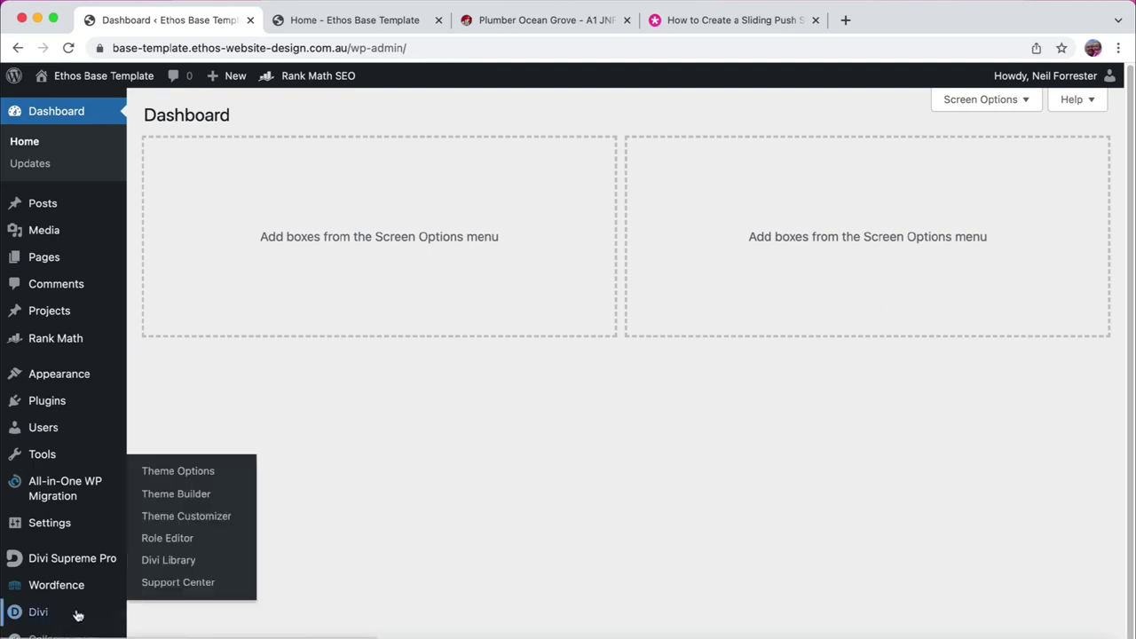
pyautogui.click(178, 495)
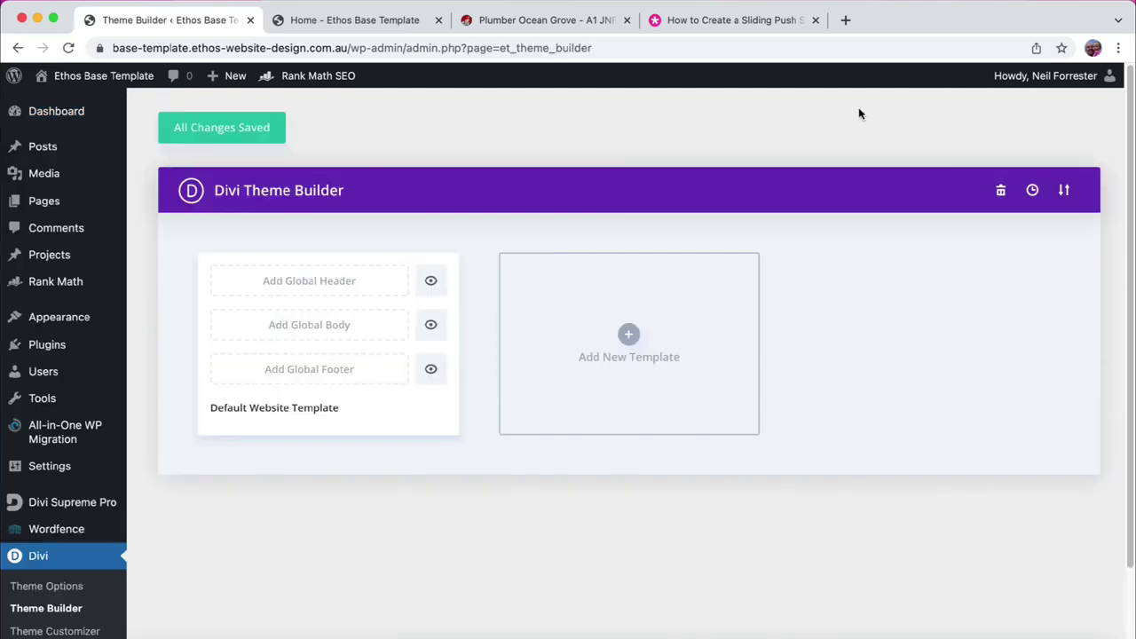
pyautogui.click(859, 116)
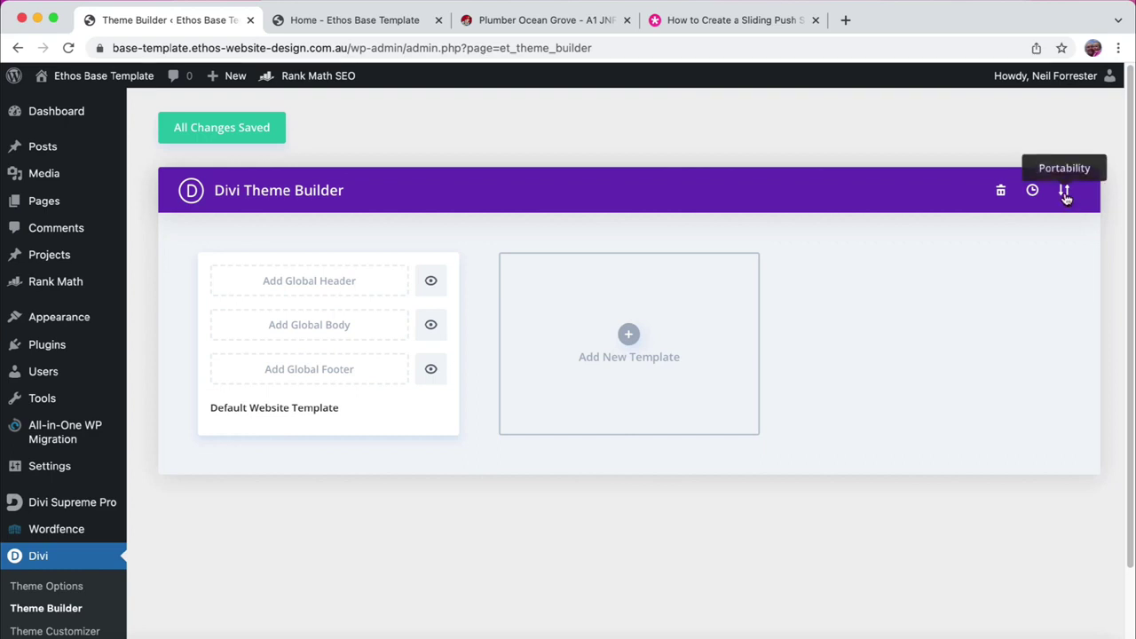
# Step: Start a Theme Builder template import with overriding of the default website template and of existing assignments turned off
pyautogui.click(1064, 192)
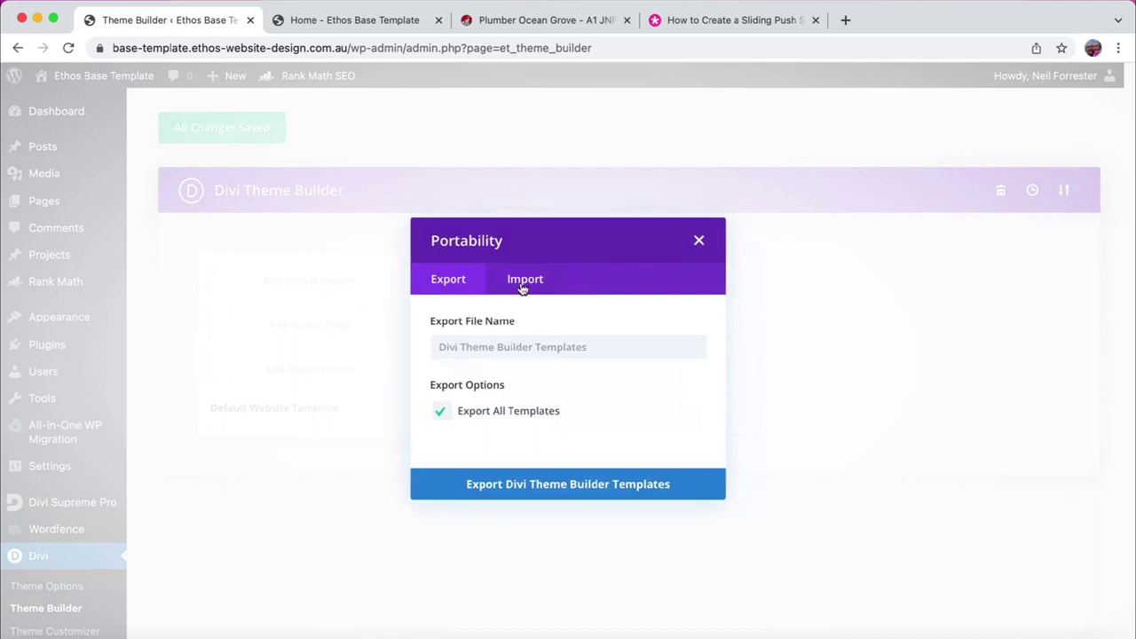
pyautogui.click(524, 282)
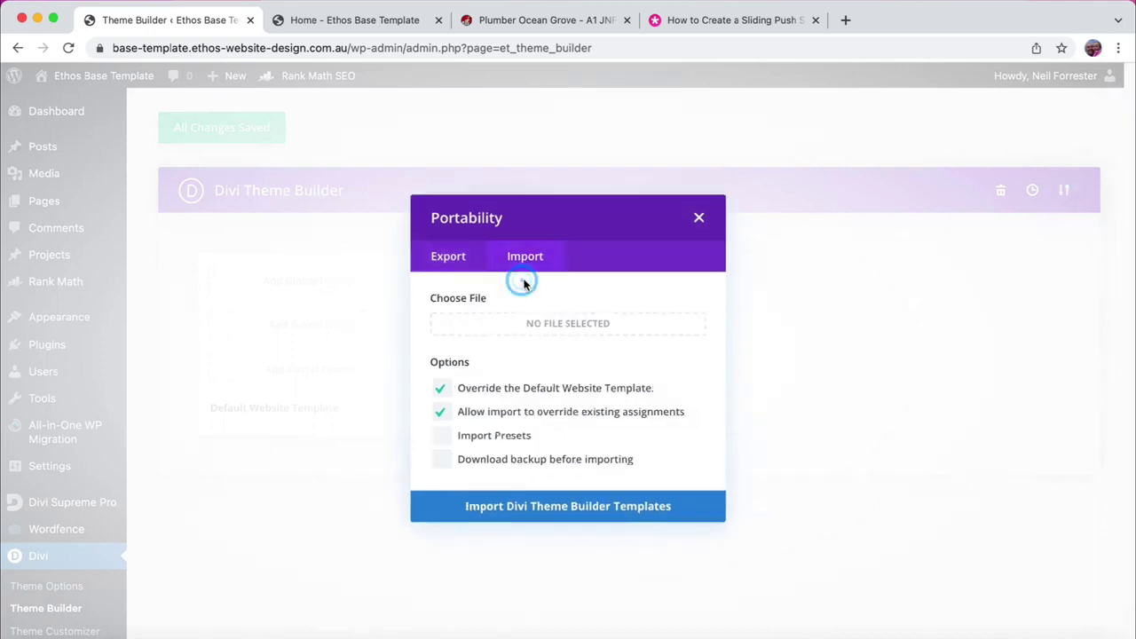
pyautogui.click(442, 392)
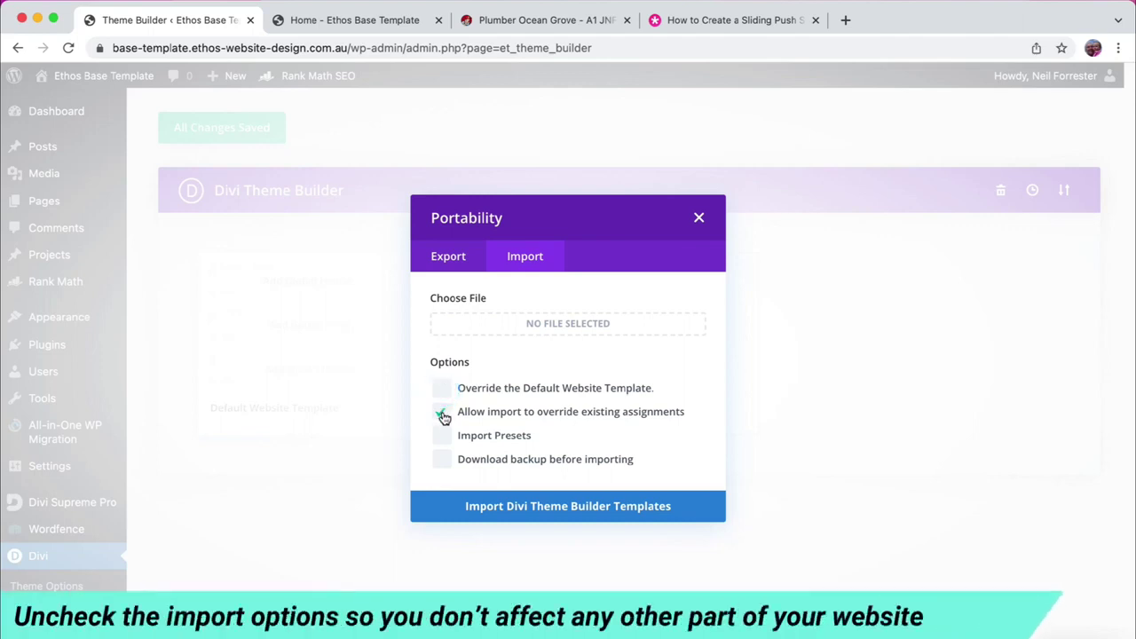
pyautogui.click(444, 413)
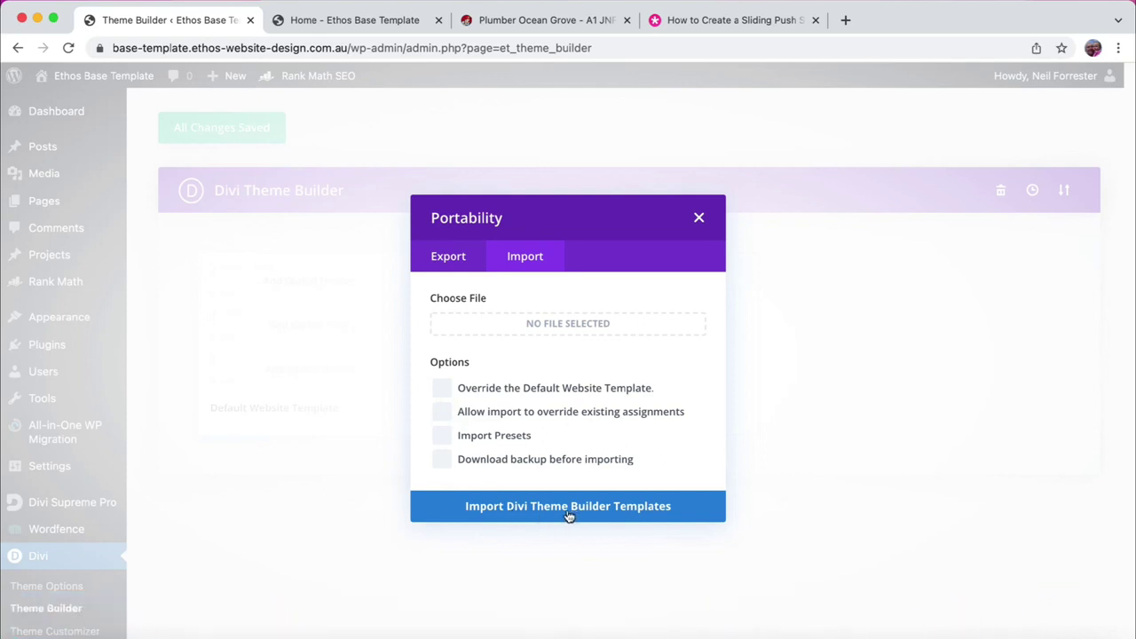
# Step: Choose Divi-Sidebar-Menu-Theme-Builder-Template.json from the Desktop and import it into the Theme Builder
pyautogui.click(557, 327)
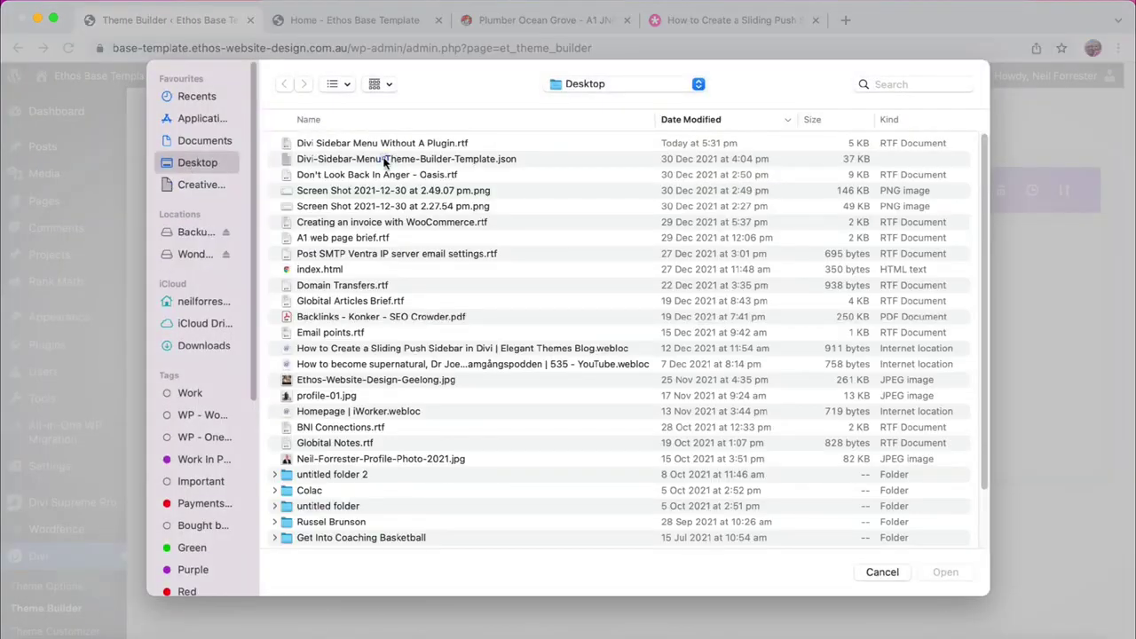
pyautogui.click(385, 161)
pyautogui.click(946, 573)
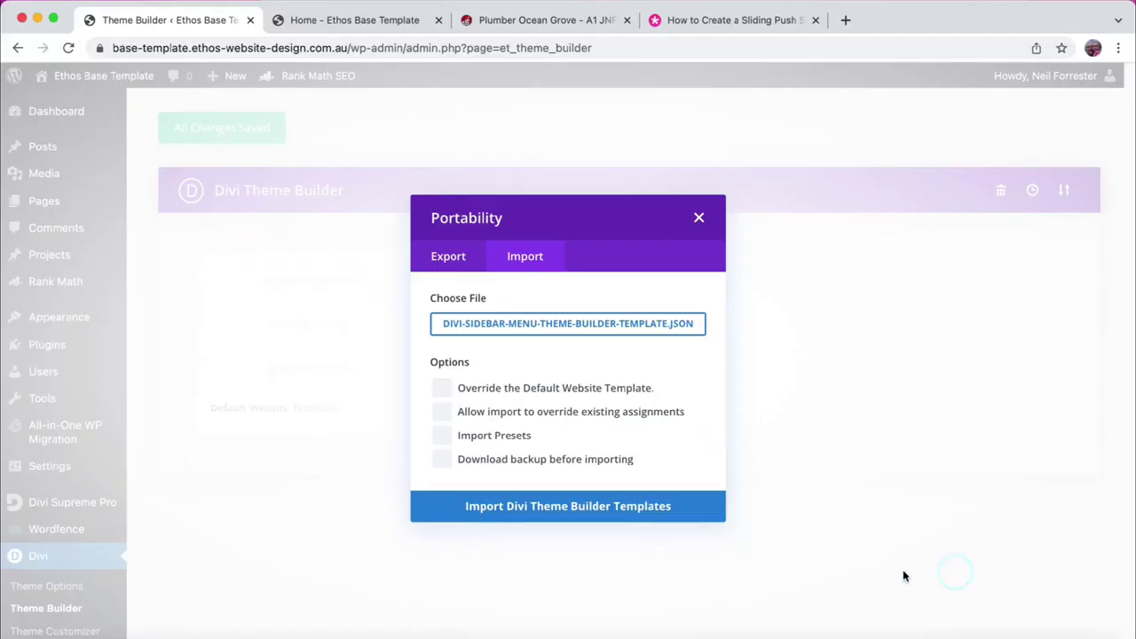
pyautogui.click(543, 508)
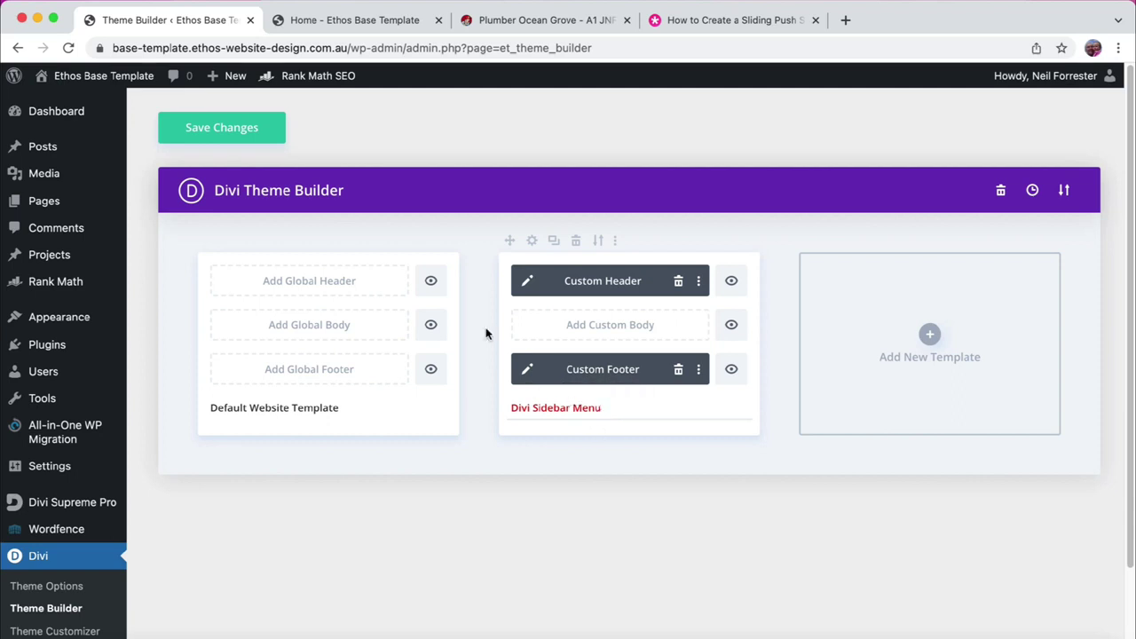
# Step: Assign the imported Divi Sidebar Menu template to the specific page Divi Sidebar Menu and save the Theme Builder changes
pyautogui.click(533, 241)
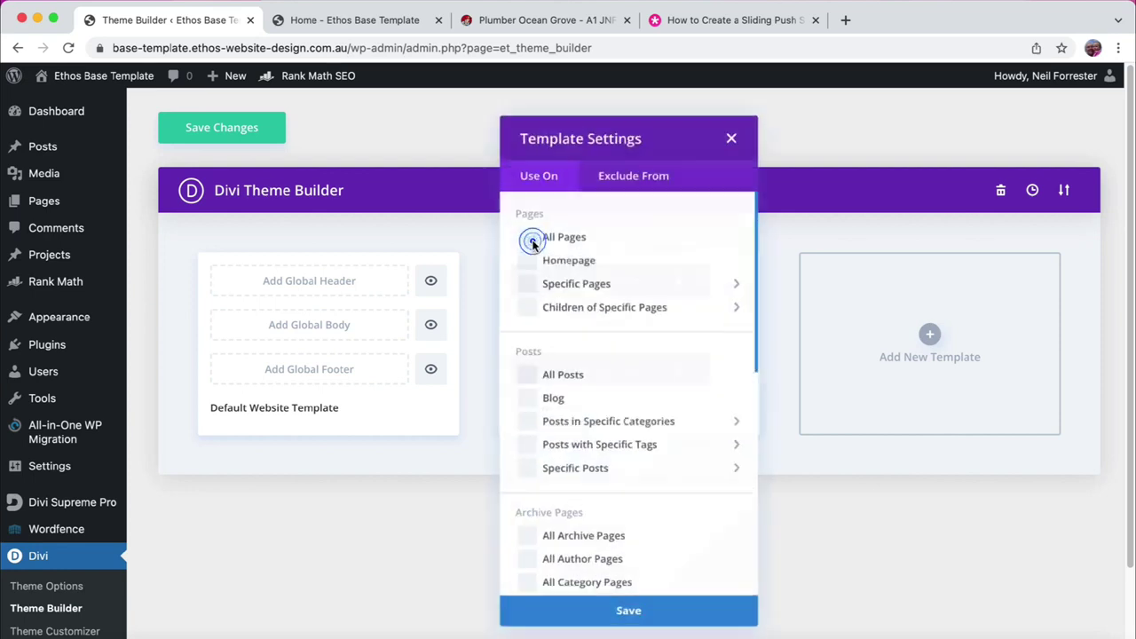
pyautogui.moveTo(528, 292)
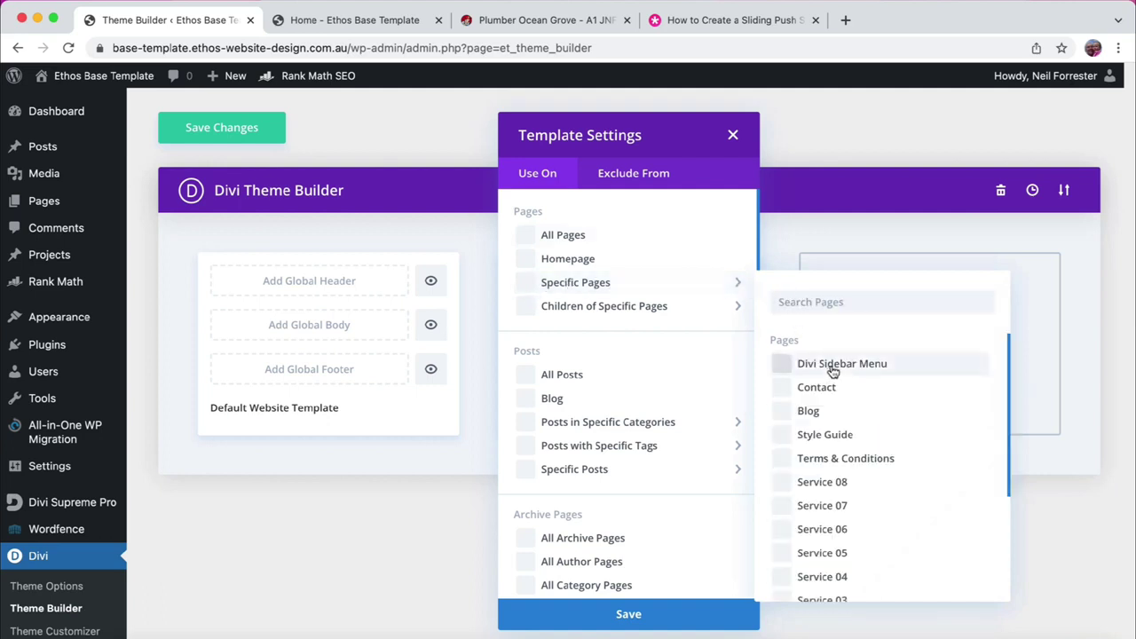
pyautogui.click(782, 365)
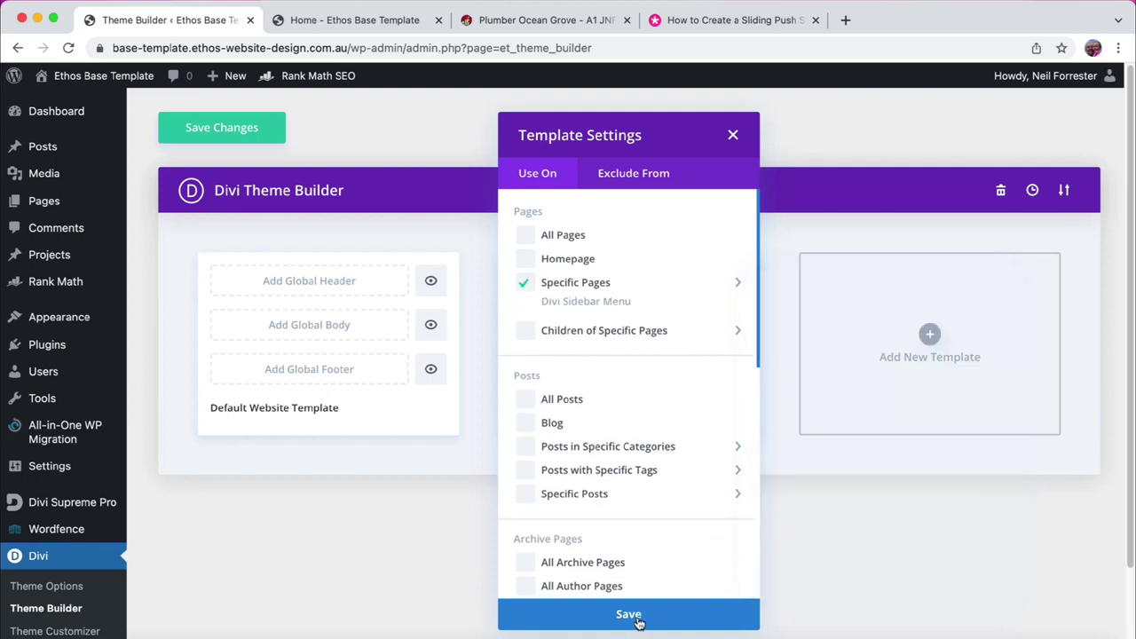
pyautogui.click(632, 616)
pyautogui.click(223, 131)
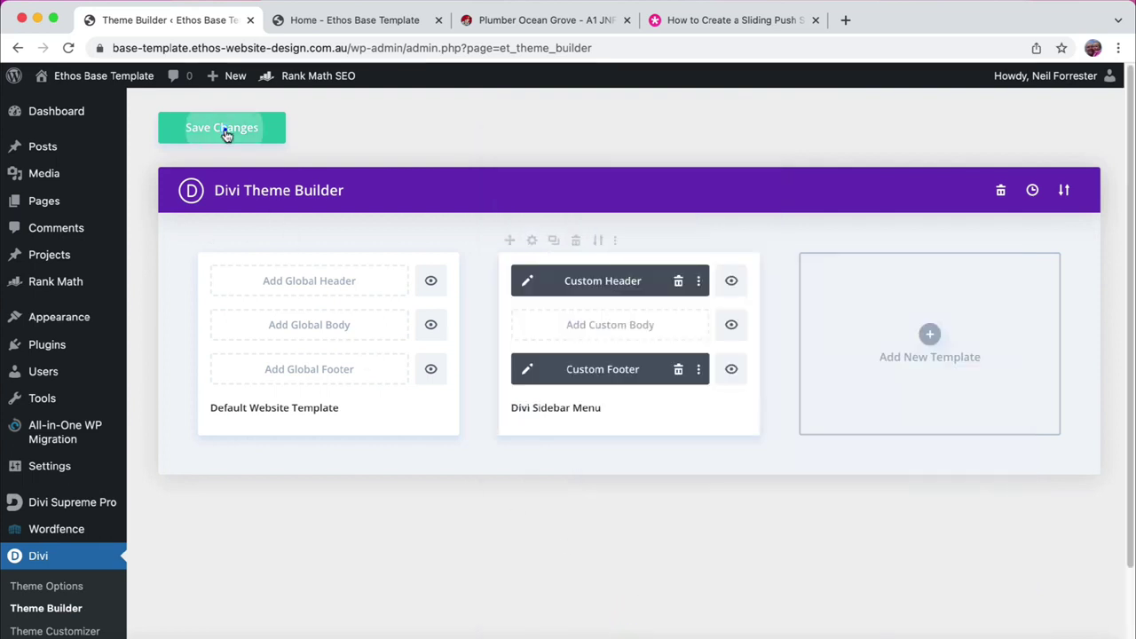
# Step: Load the live divi-sidebar-menu page in the browser tab that shows the site's home page
pyautogui.click(309, 27)
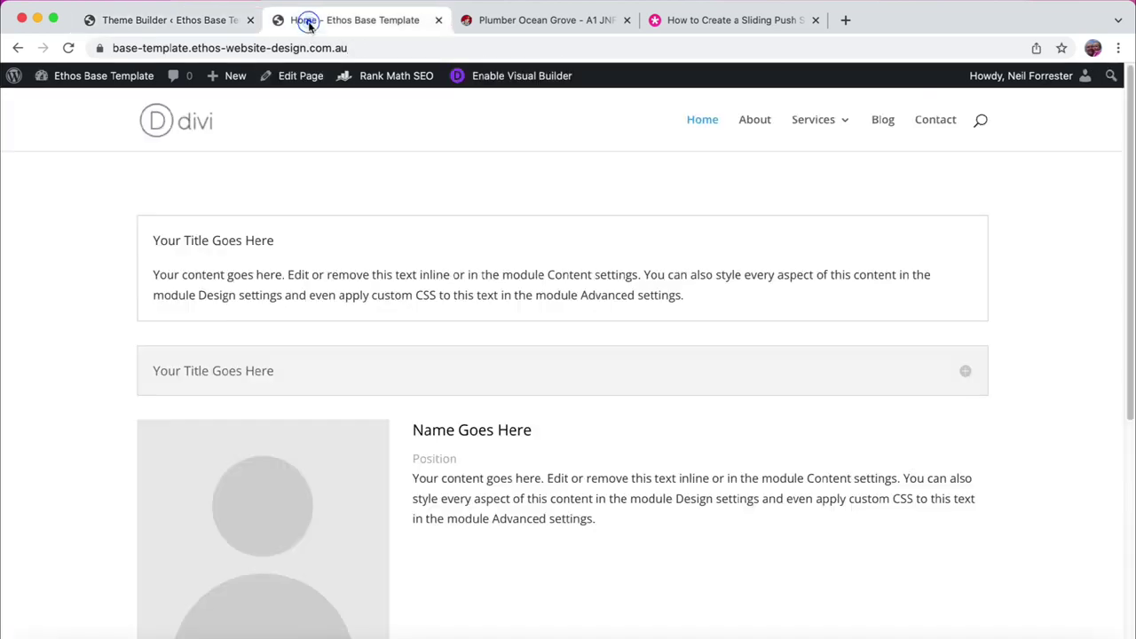
pyautogui.click(367, 48)
pyautogui.click(367, 48)
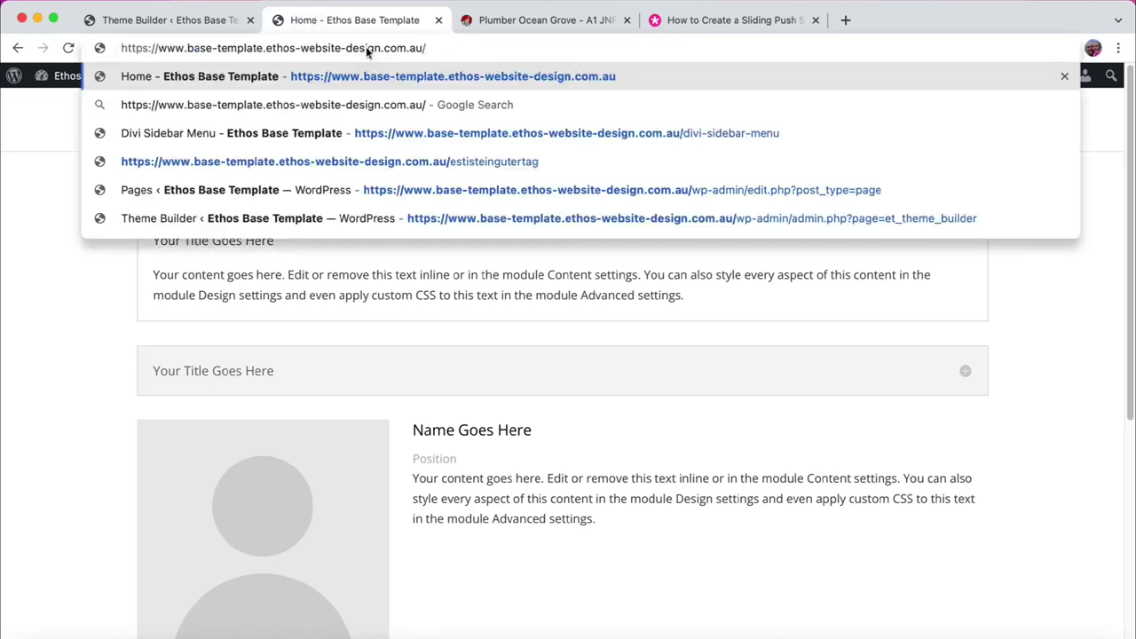
pyautogui.write('div')
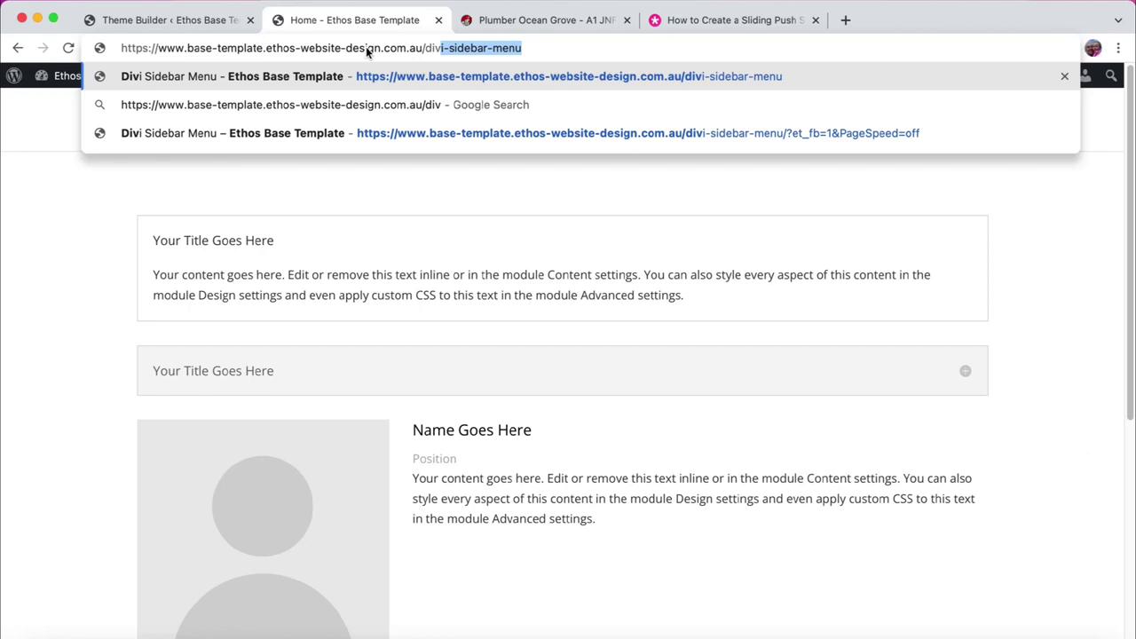
pyautogui.press('Return')
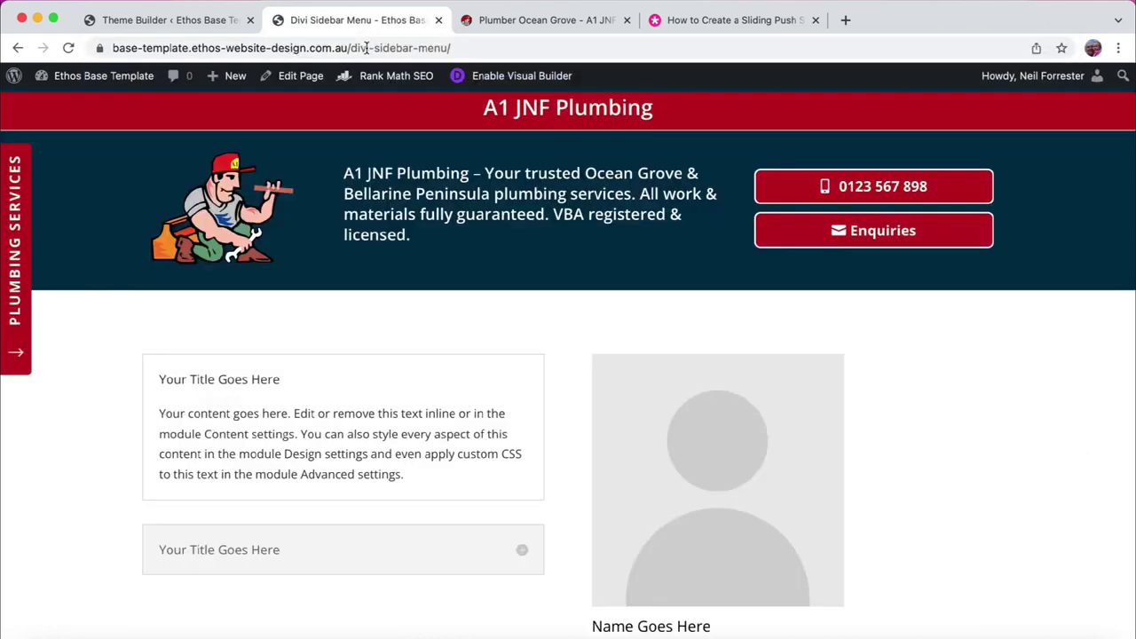
# Step: Test the sliding Plumbing Services sidebar by opening it, following its Enquiries link, closing it and returning to the page top
pyautogui.click(24, 314)
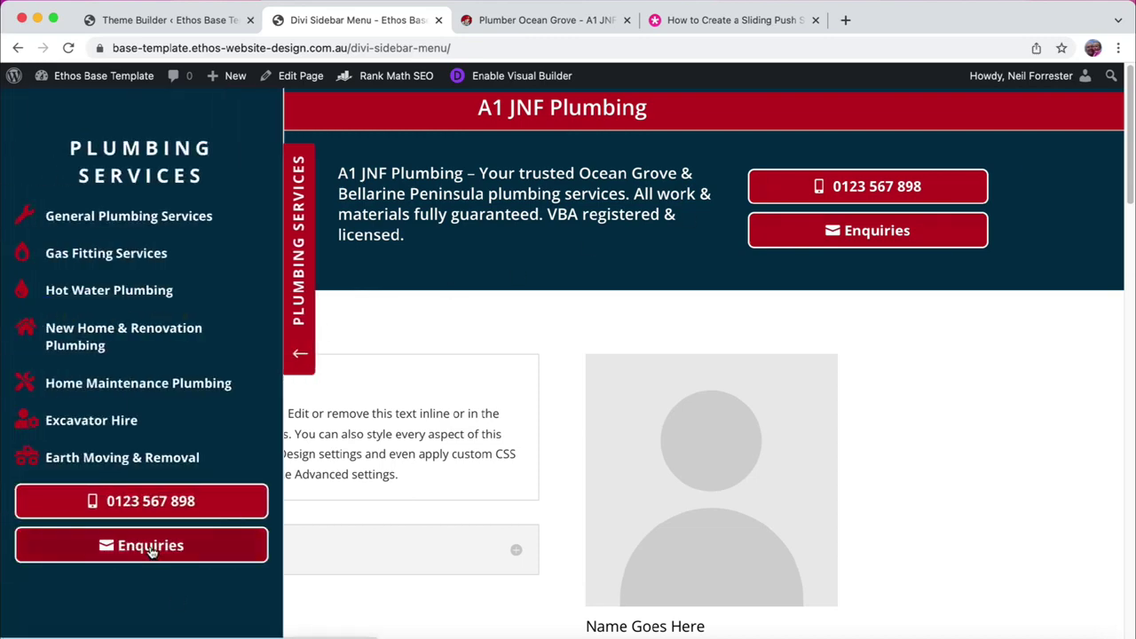
pyautogui.click(151, 548)
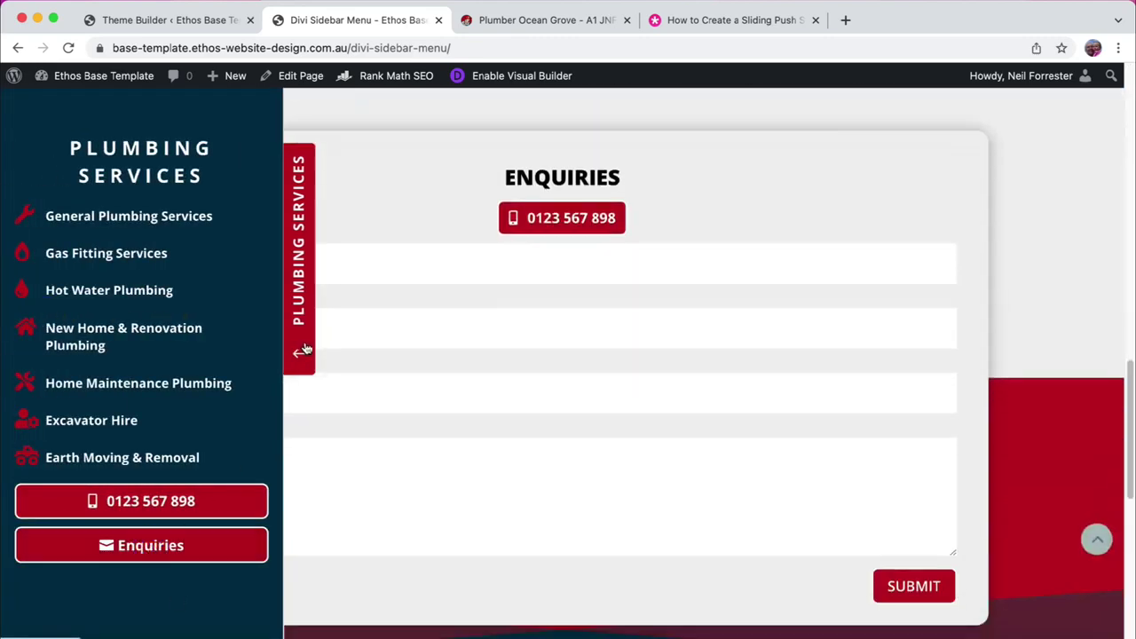
pyautogui.click(305, 342)
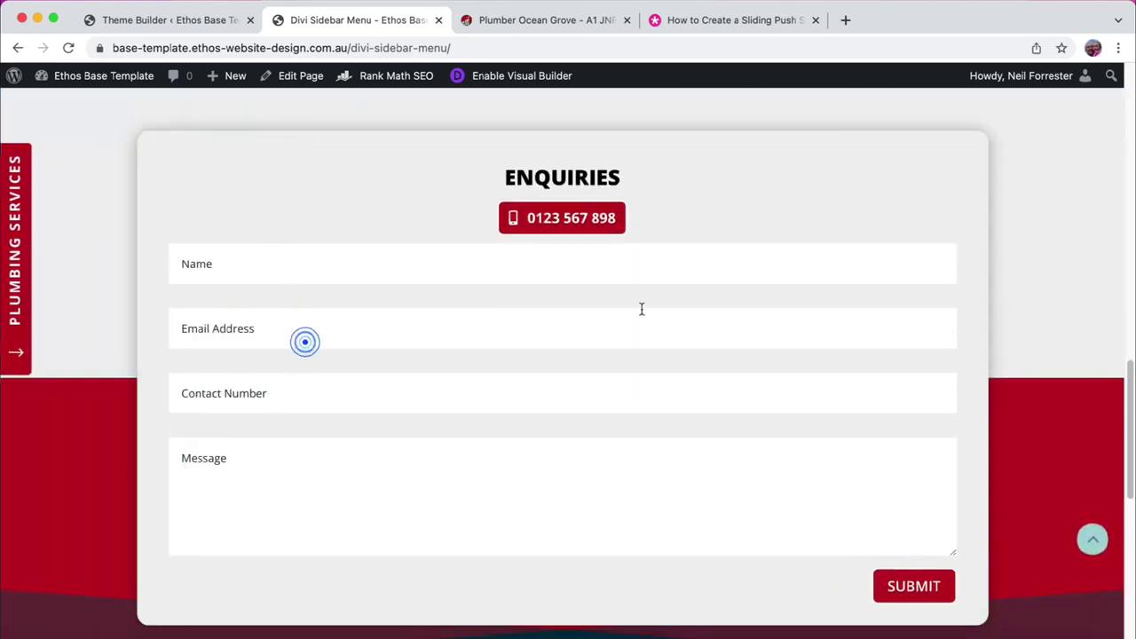
pyautogui.moveTo(1126, 428); pyautogui.dragTo(1070, 147)
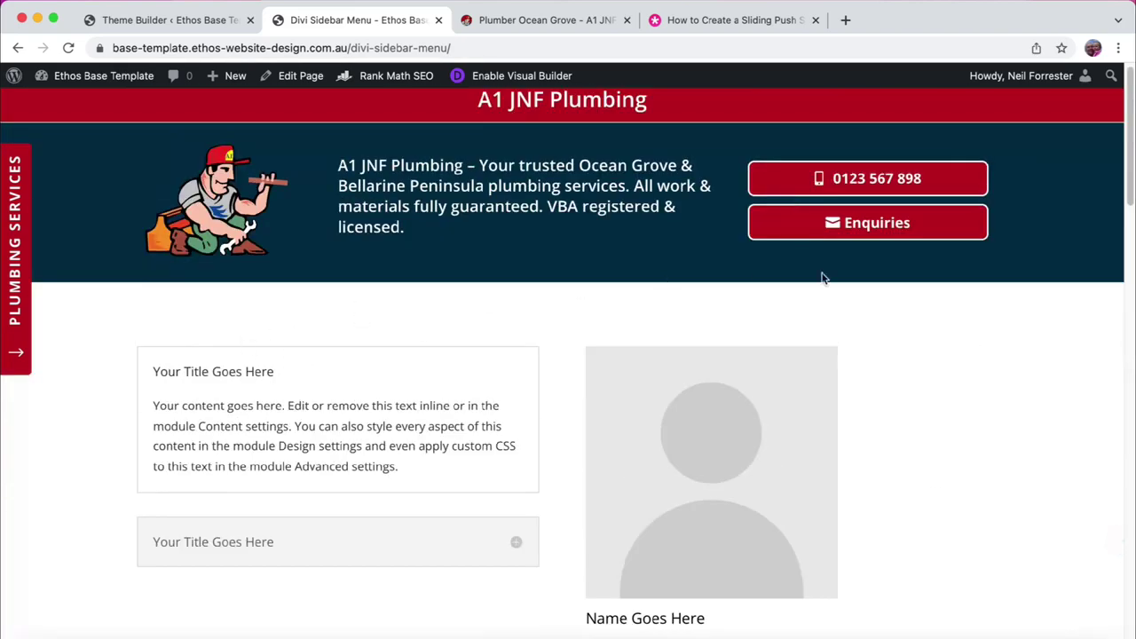
pyautogui.click(913, 301)
# Step: Open the Divi Sidebar Menu template's custom header for editing and expand its Header section in wireframe view
pyautogui.click(150, 21)
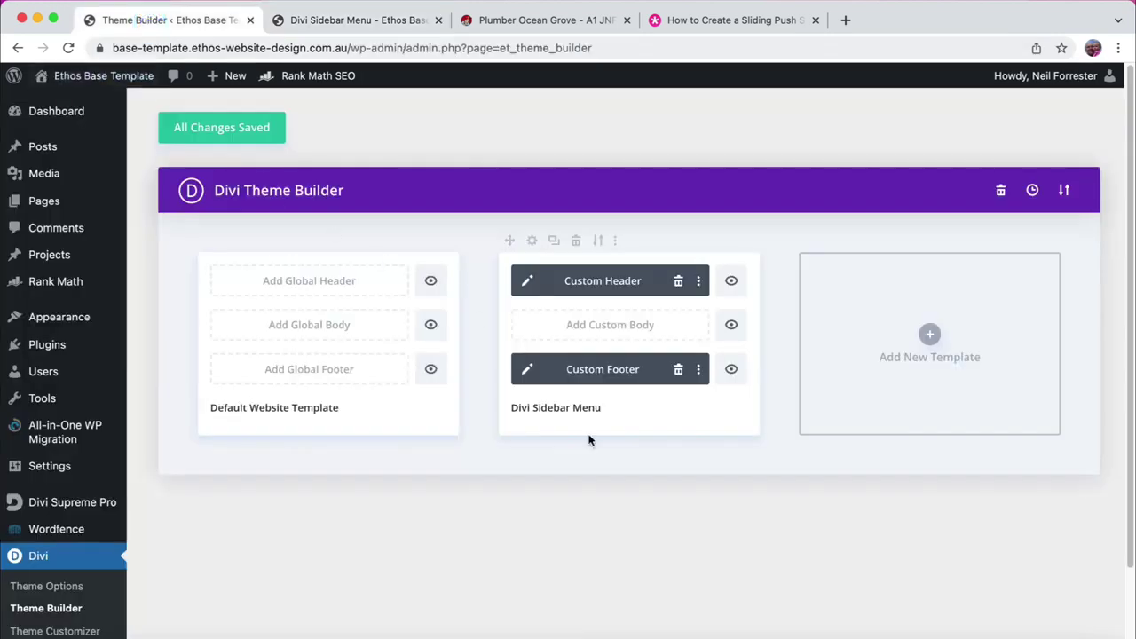
pyautogui.click(527, 281)
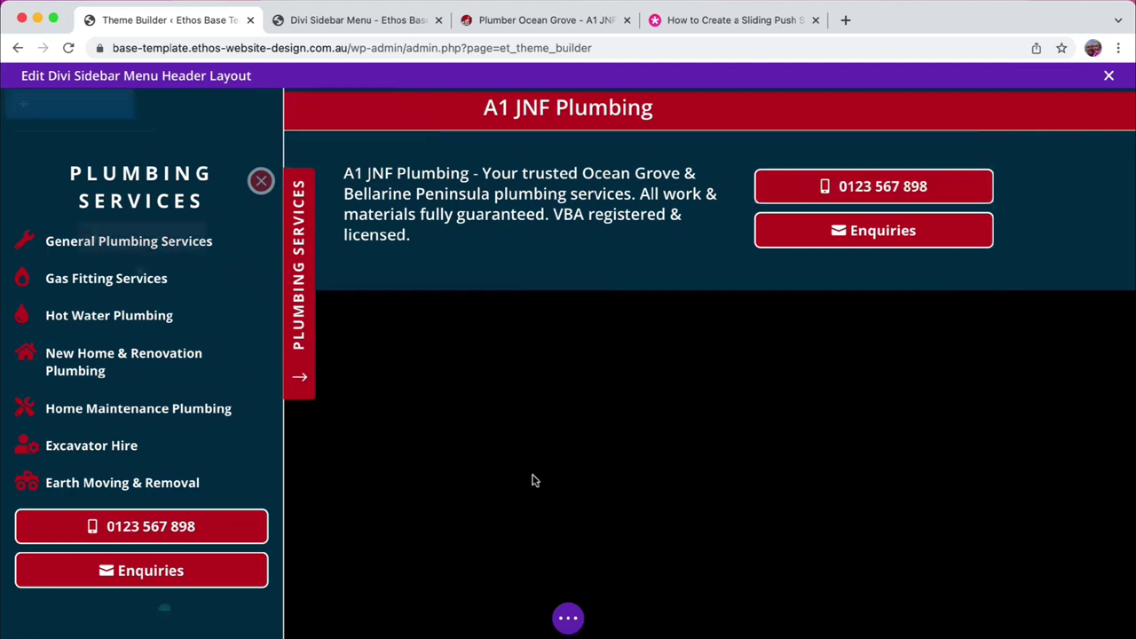
pyautogui.click(570, 620)
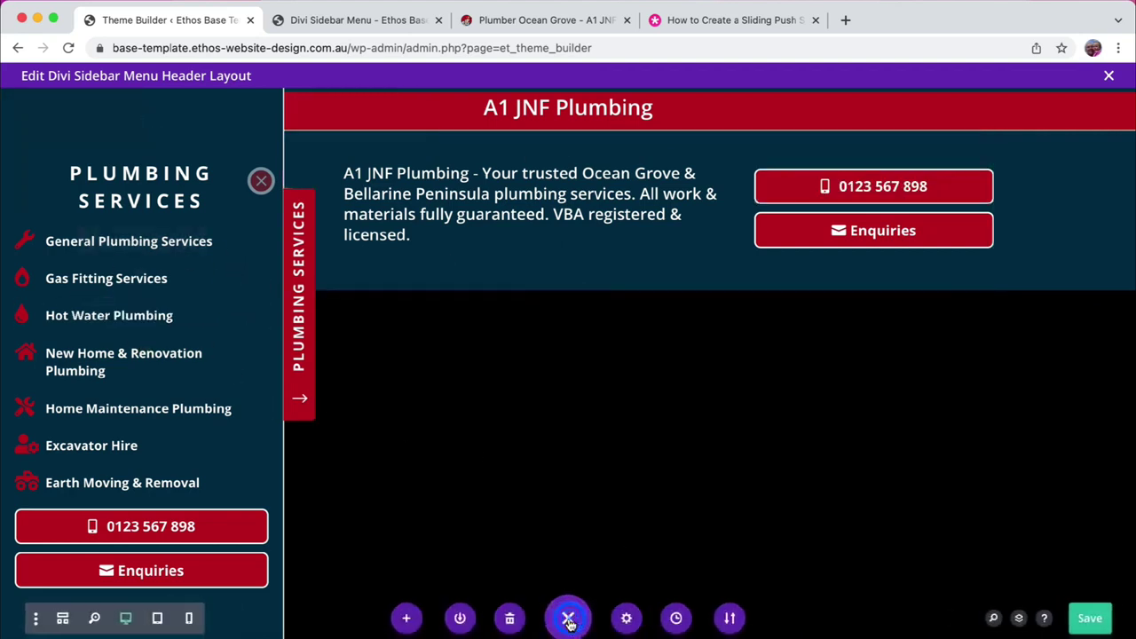
pyautogui.click(63, 619)
pyautogui.click(977, 129)
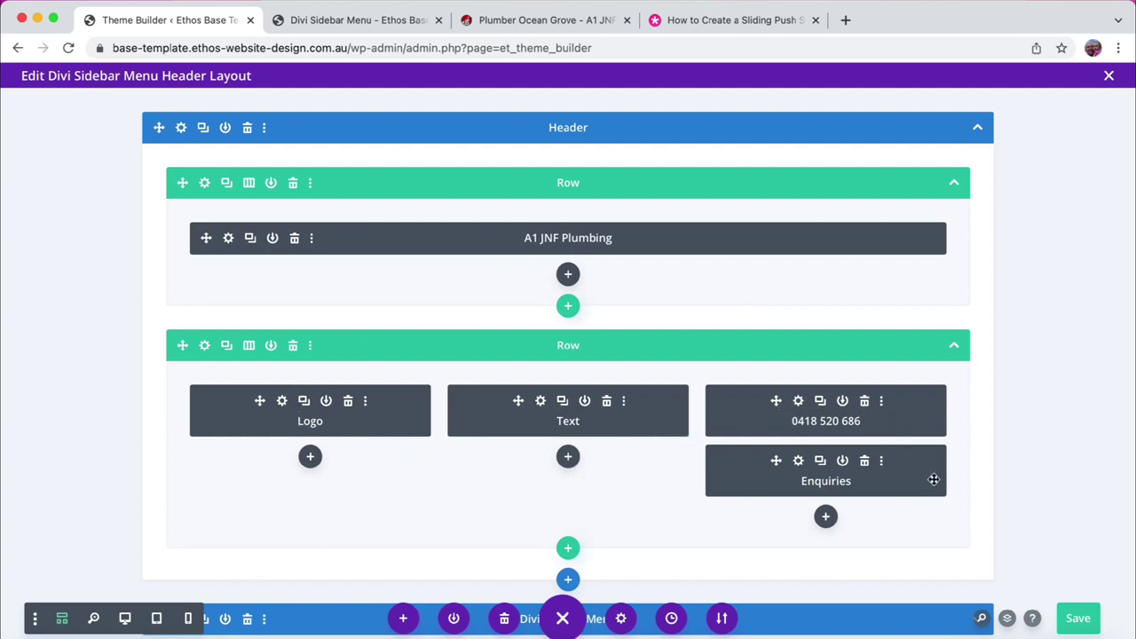
# Step: Check the button text and link URL of the Header section's phone button, and close its settings
pyautogui.click(798, 402)
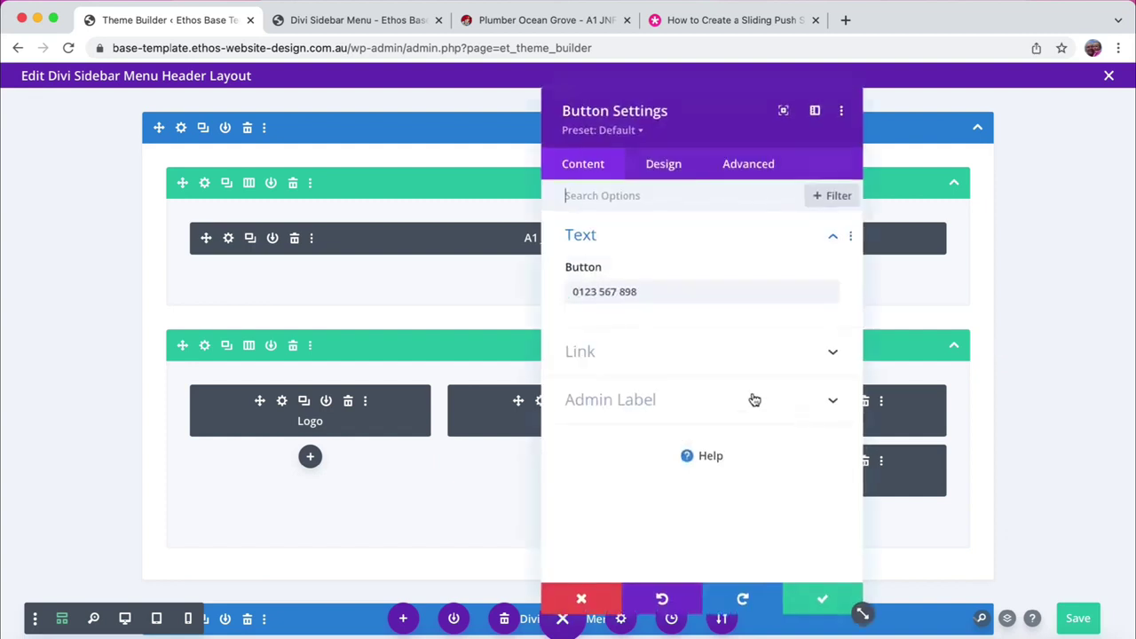
pyautogui.click(647, 288)
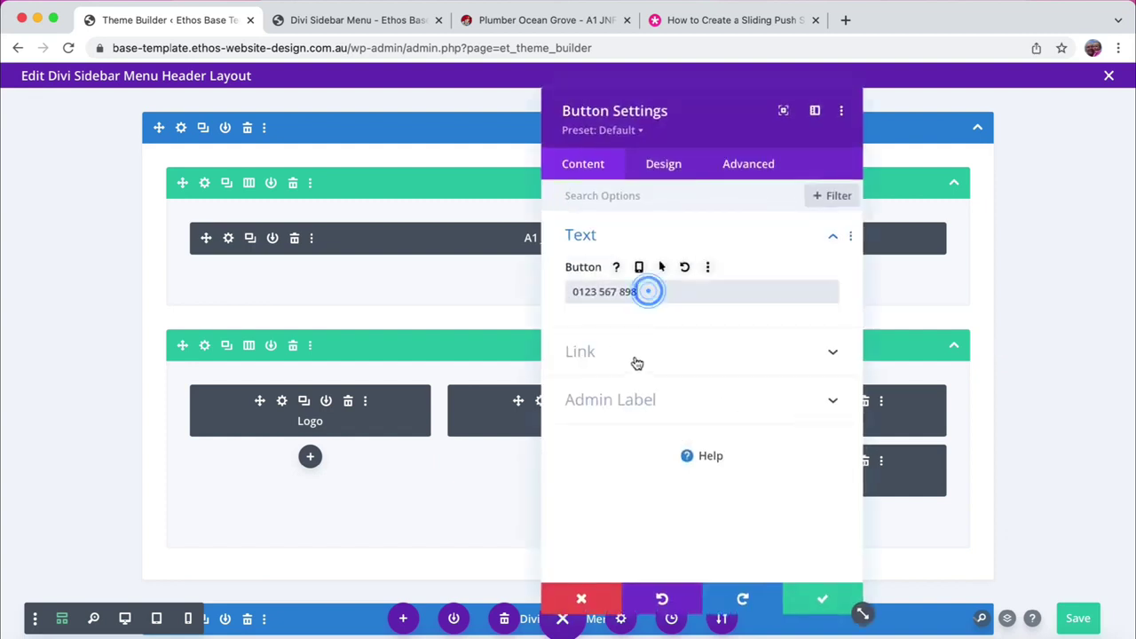
pyautogui.click(635, 354)
pyautogui.click(634, 347)
pyautogui.moveTo(597, 355); pyautogui.dragTo(680, 347)
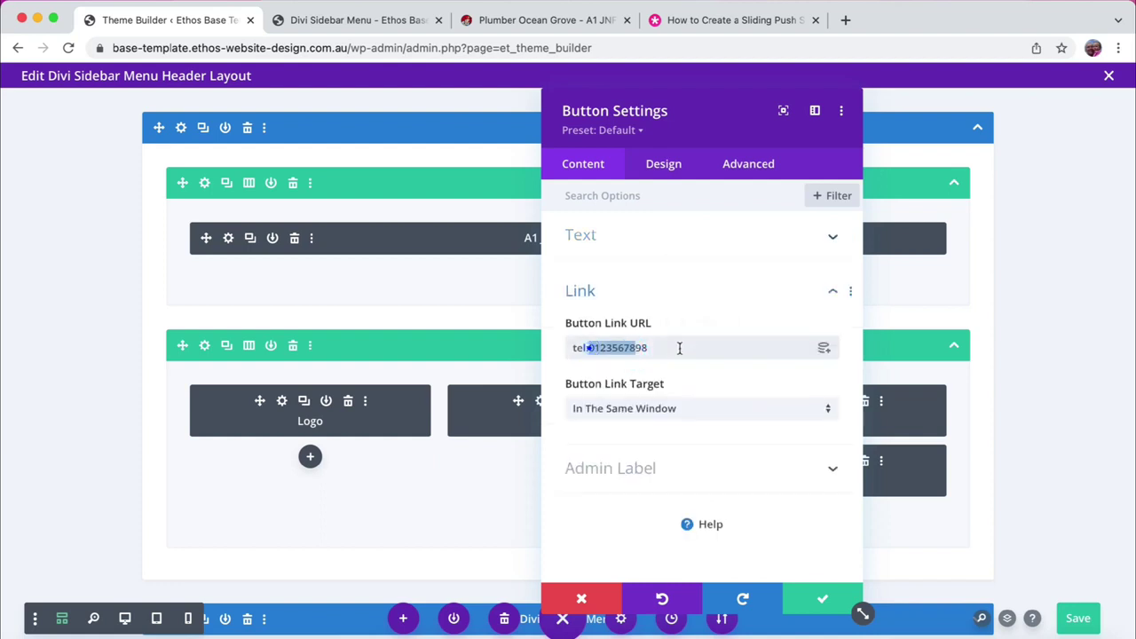
pyautogui.click(850, 600)
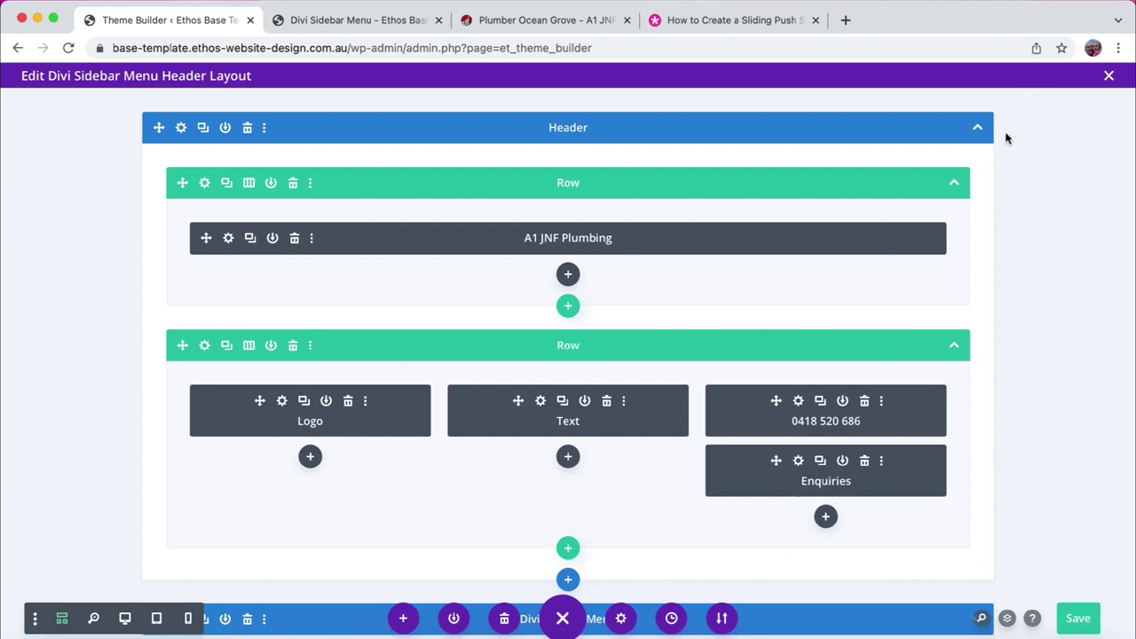
# Step: Expand the Divi Sidebar Menu section and inspect the icon settings of its Mobile Close X blurb in desktop view
pyautogui.click(977, 127)
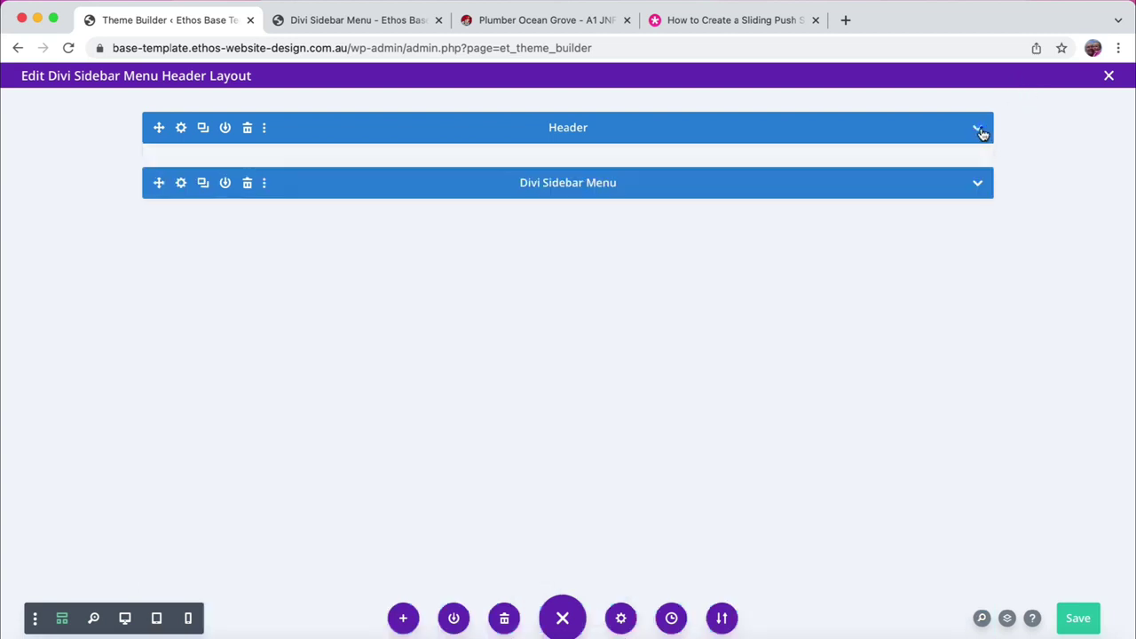
pyautogui.click(977, 185)
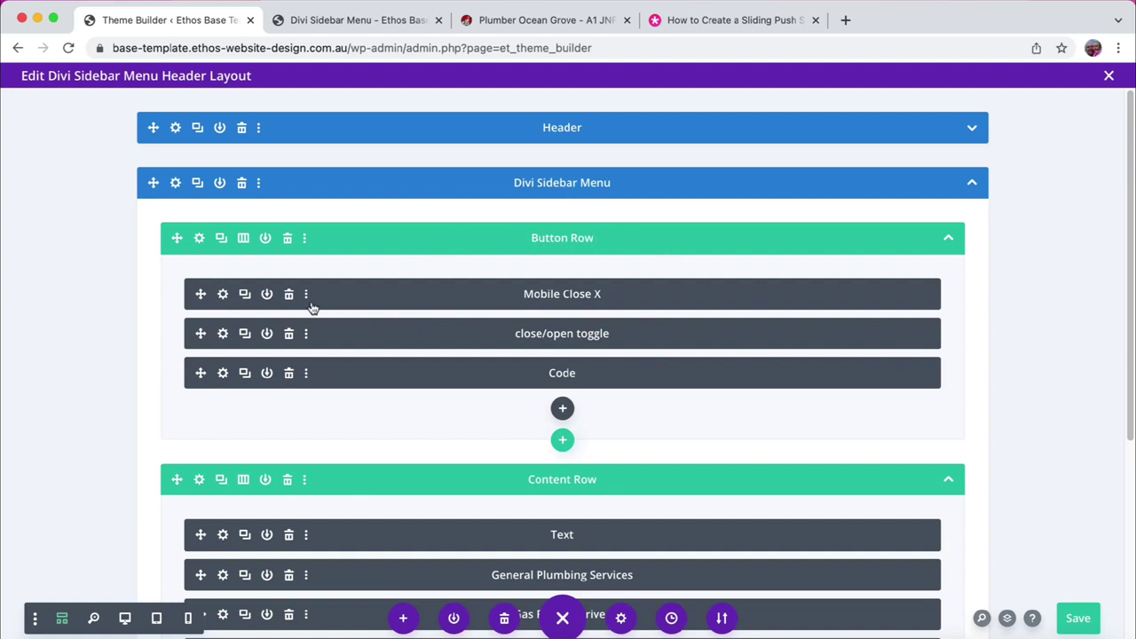
pyautogui.click(223, 297)
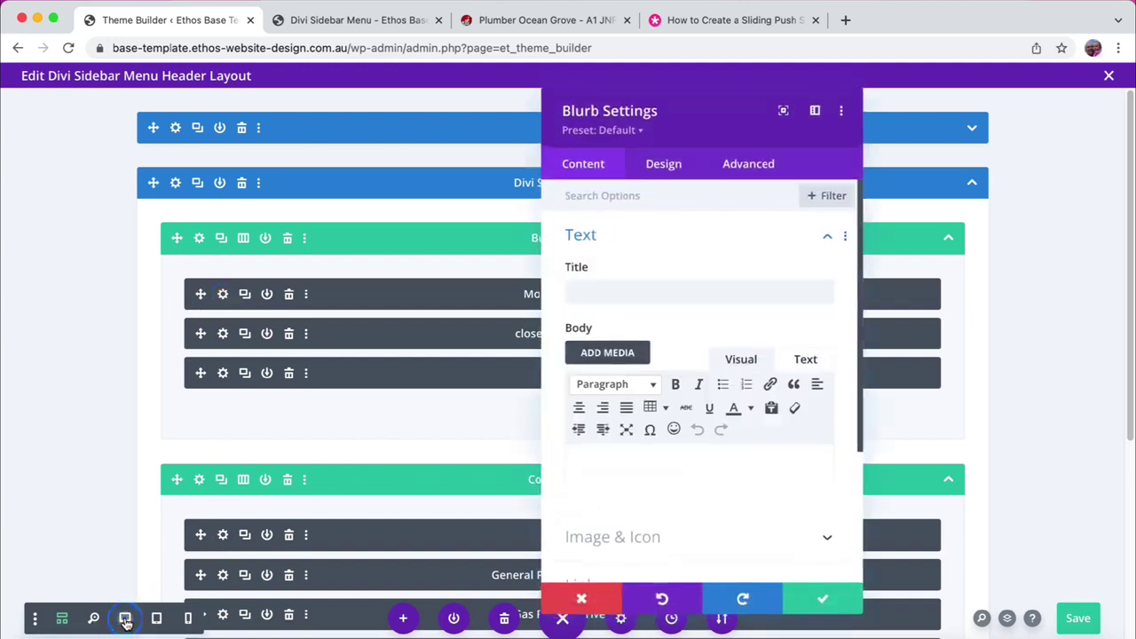
pyautogui.click(125, 620)
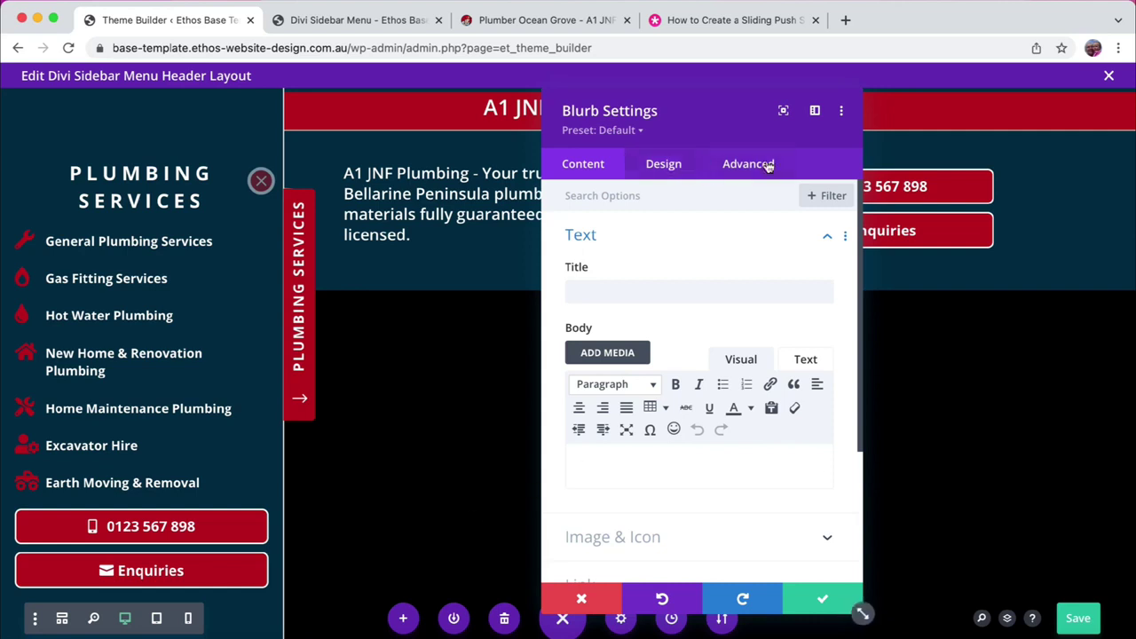
pyautogui.click(634, 537)
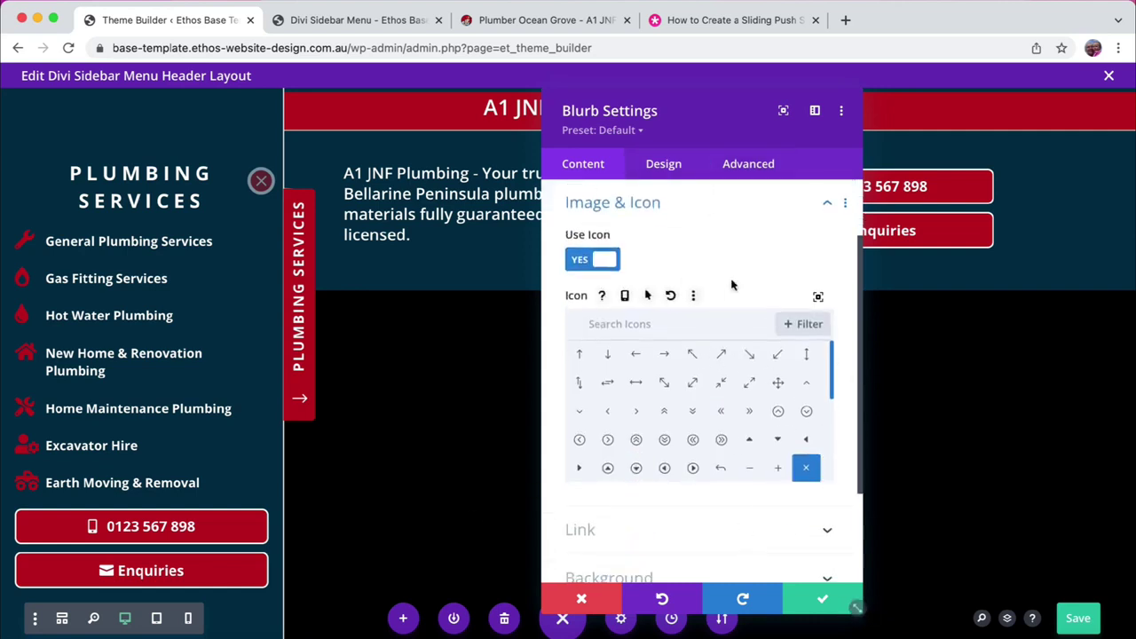
# Step: Inspect the Mobile Close X blurb's spacing and its Image & Icon settings in both the content and design options
pyautogui.click(663, 164)
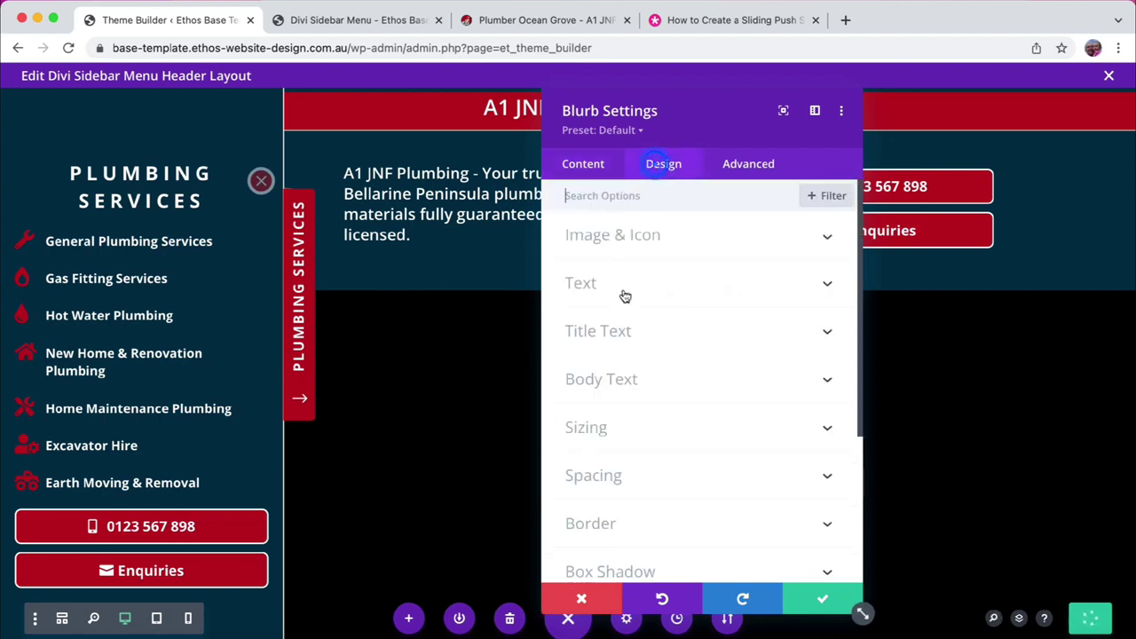
pyautogui.click(619, 476)
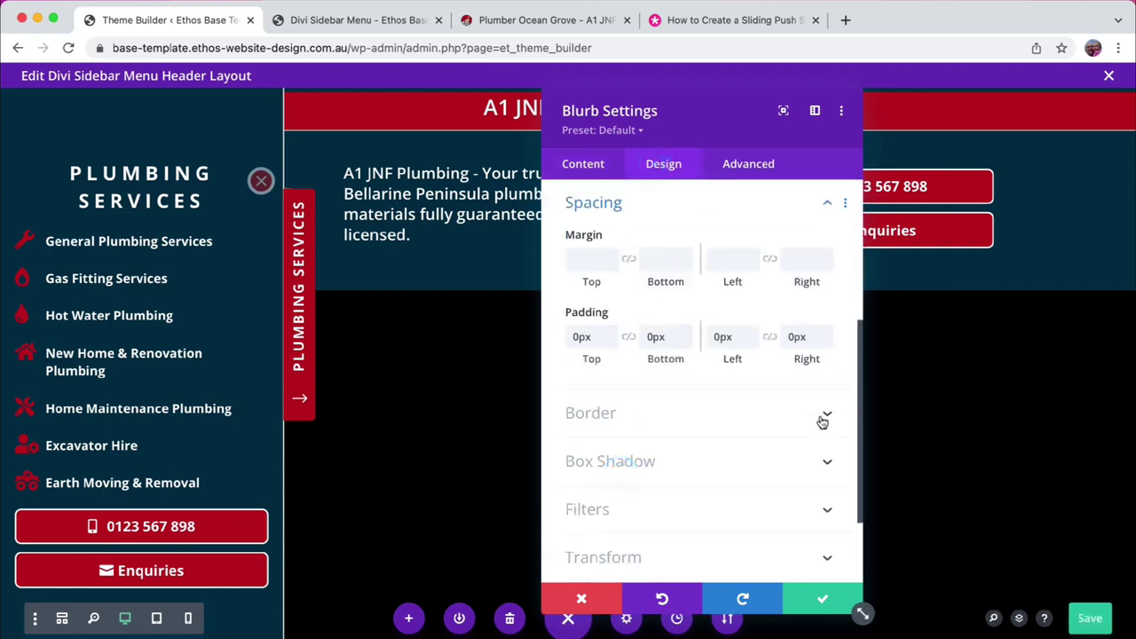
pyautogui.click(587, 168)
pyautogui.click(647, 282)
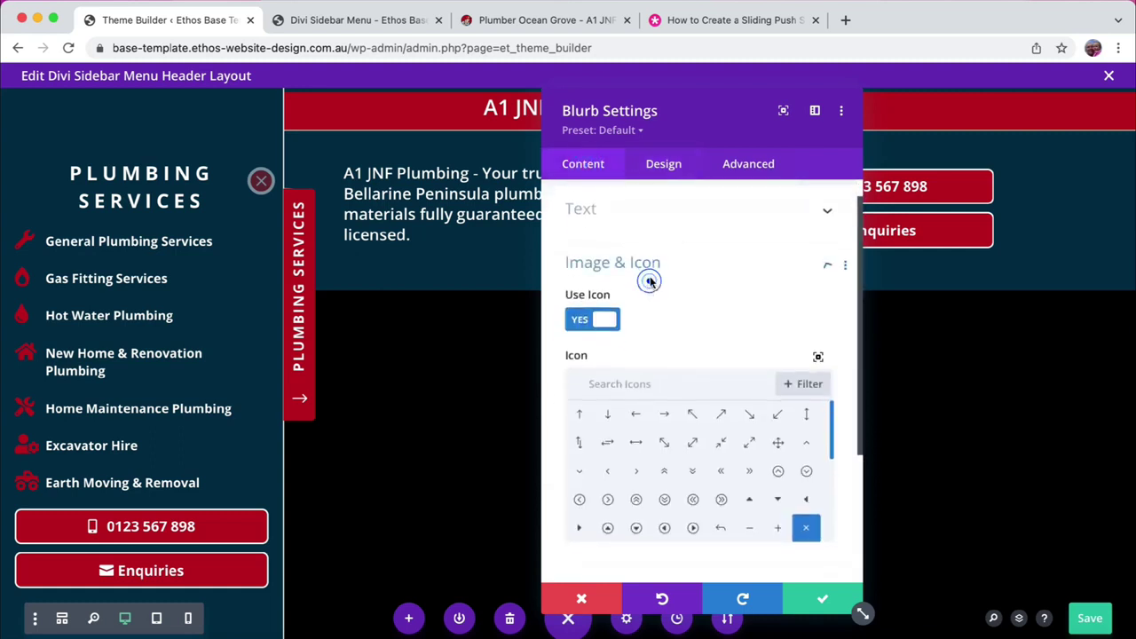
pyautogui.click(661, 165)
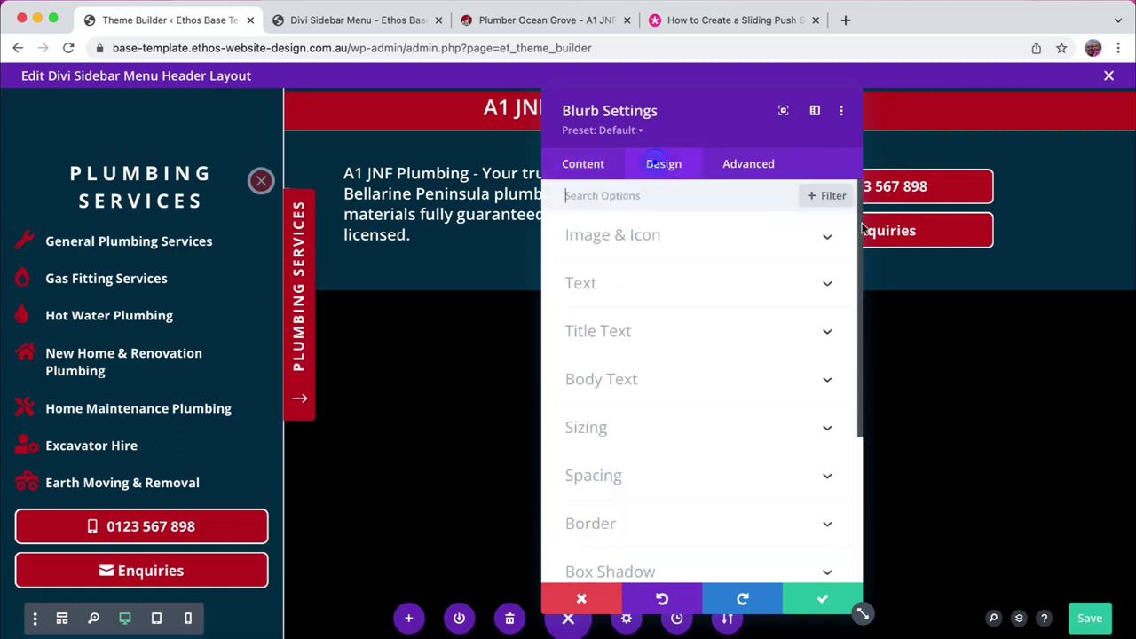
pyautogui.click(714, 237)
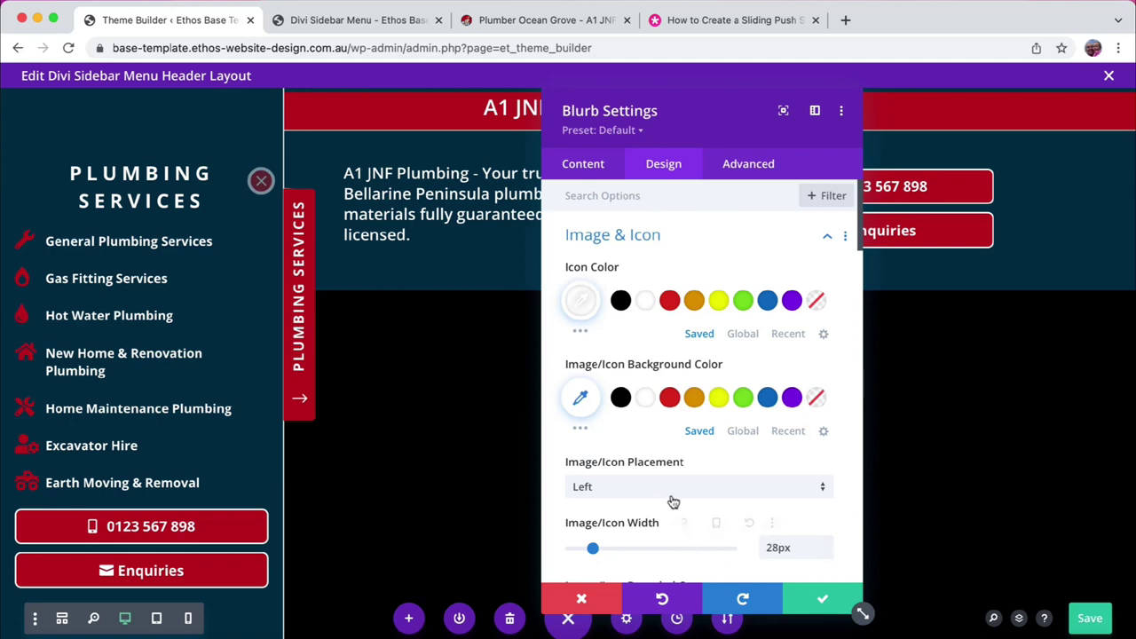
# Step: Check the Mobile Close X blurb's Main Element custom CSS for its border rule, and close its settings
pyautogui.click(746, 166)
pyautogui.click(664, 284)
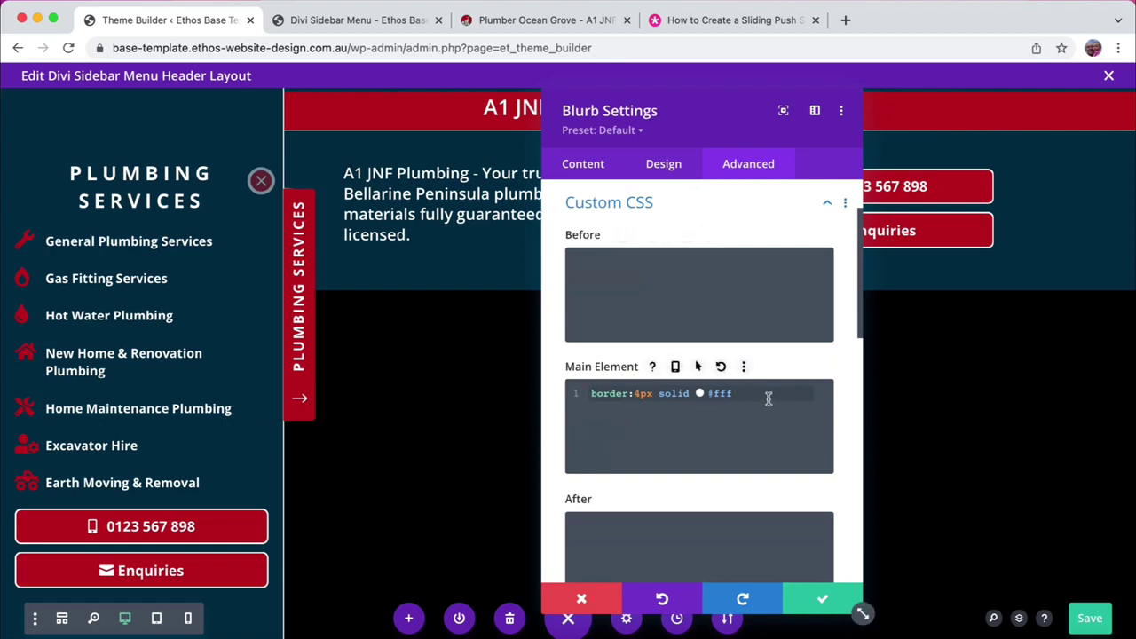
pyautogui.moveTo(769, 392); pyautogui.dragTo(630, 395)
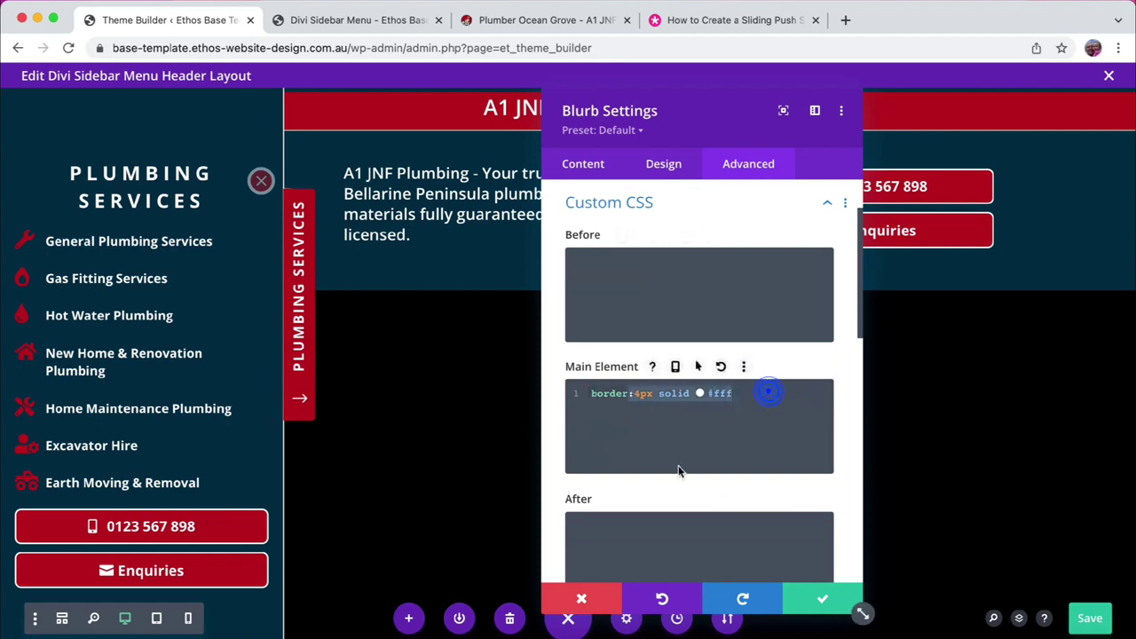
pyautogui.click(822, 602)
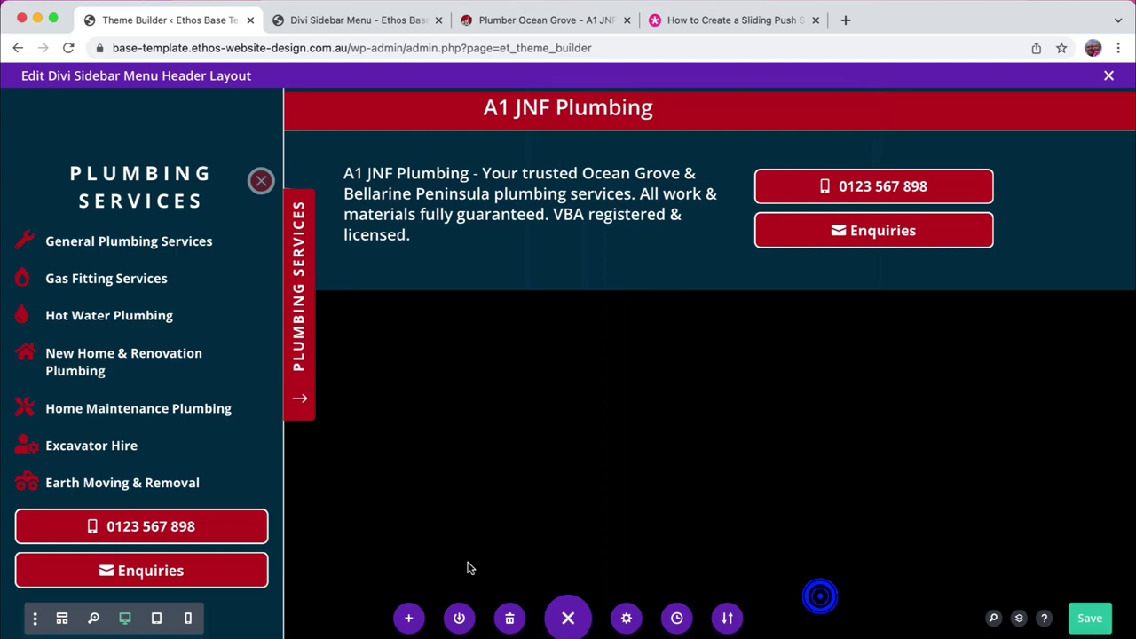
# Step: Review the CSS in the Button Row's Code module from wireframe view, and close its settings
pyautogui.click(62, 620)
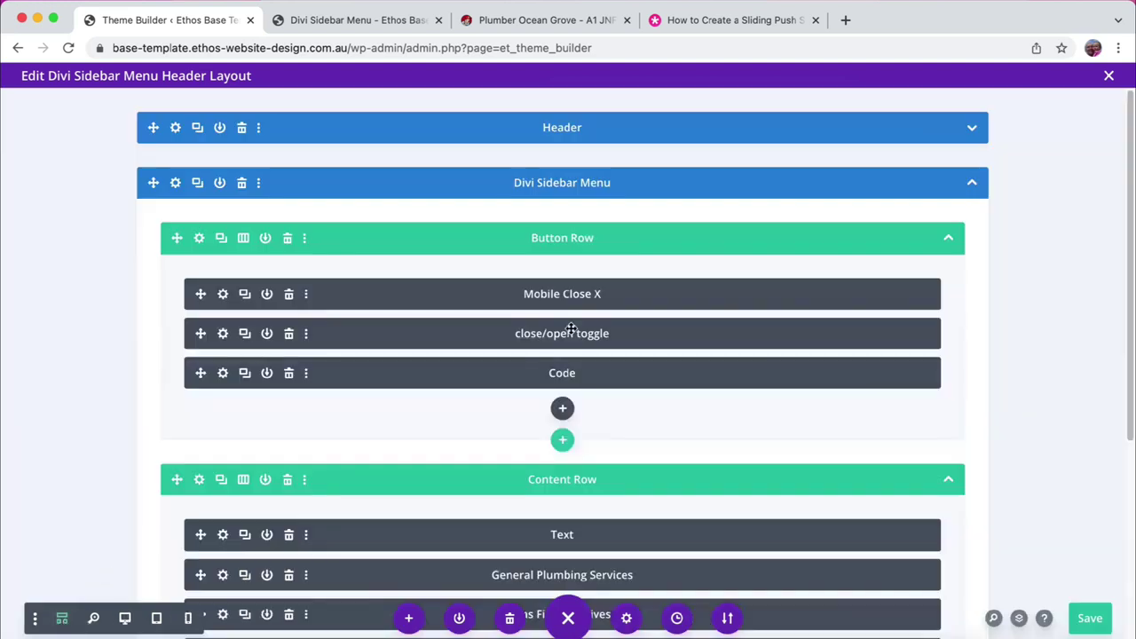
pyautogui.click(222, 374)
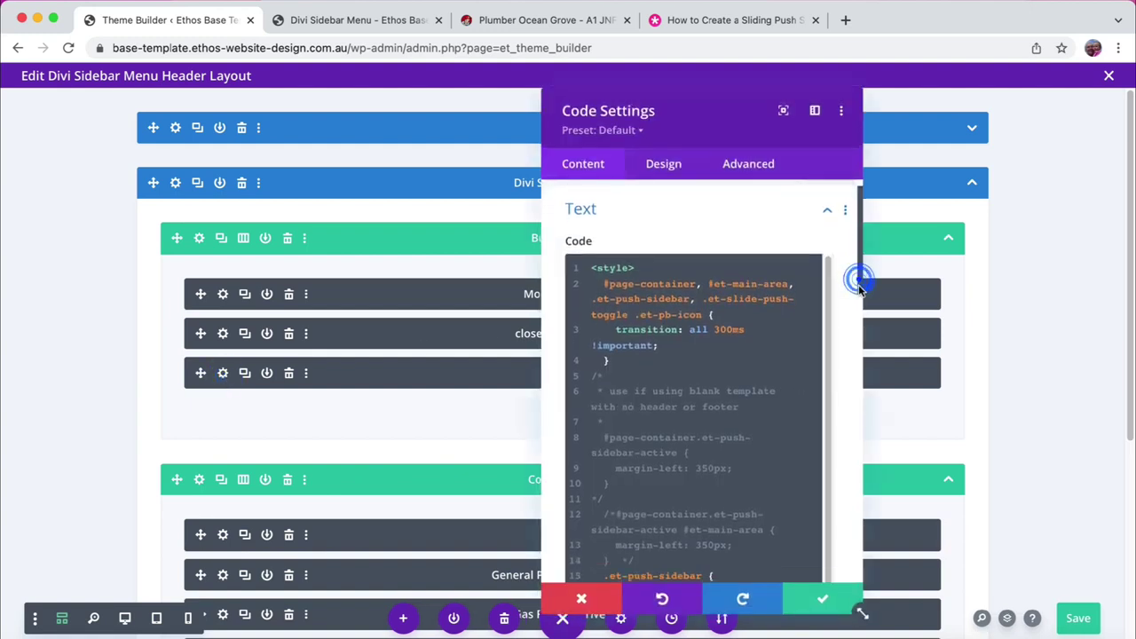
pyautogui.scroll(-1, 859, 277)
pyautogui.moveTo(858, 290); pyautogui.dragTo(773, 232)
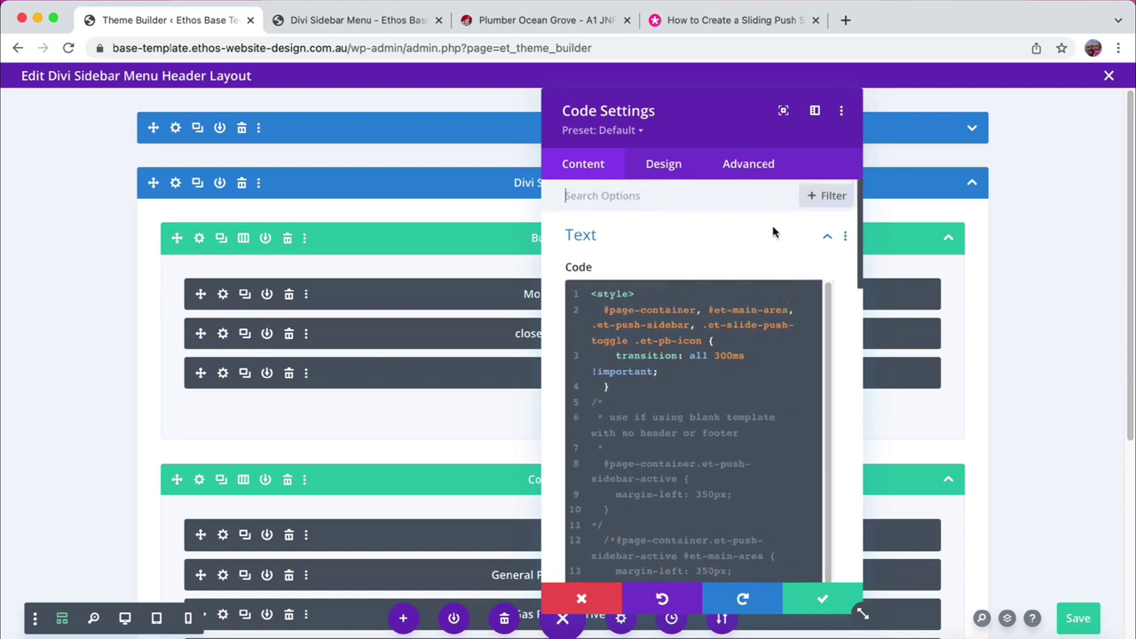
pyautogui.click(821, 603)
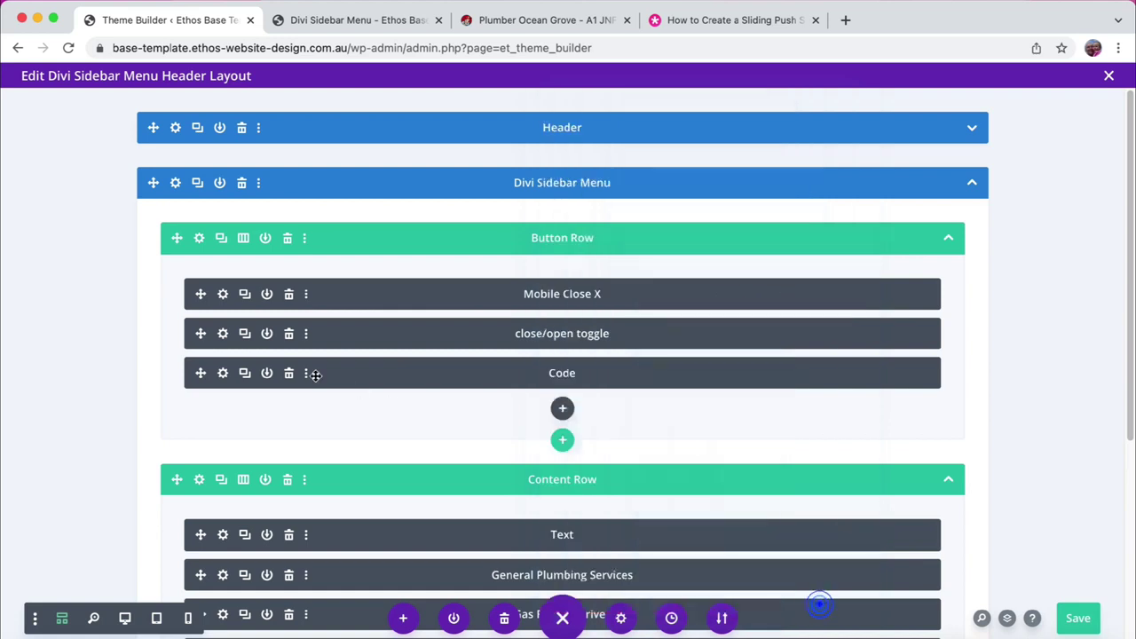
# Step: Change the close/open toggle blurb's title to "My services" while previewing it in desktop view
pyautogui.click(223, 334)
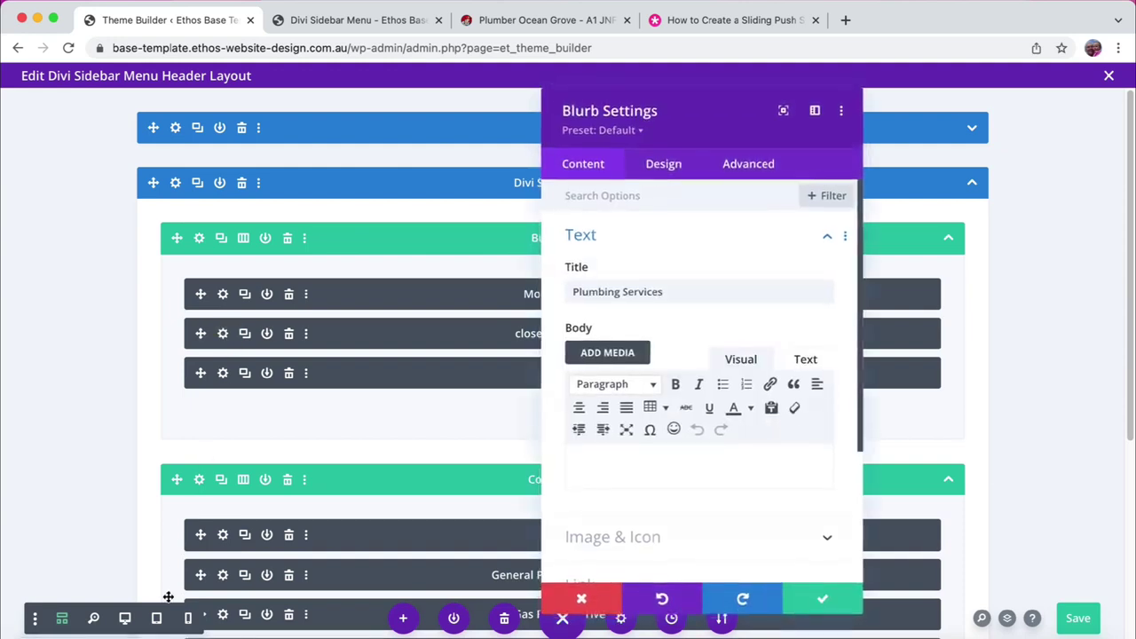
pyautogui.click(125, 620)
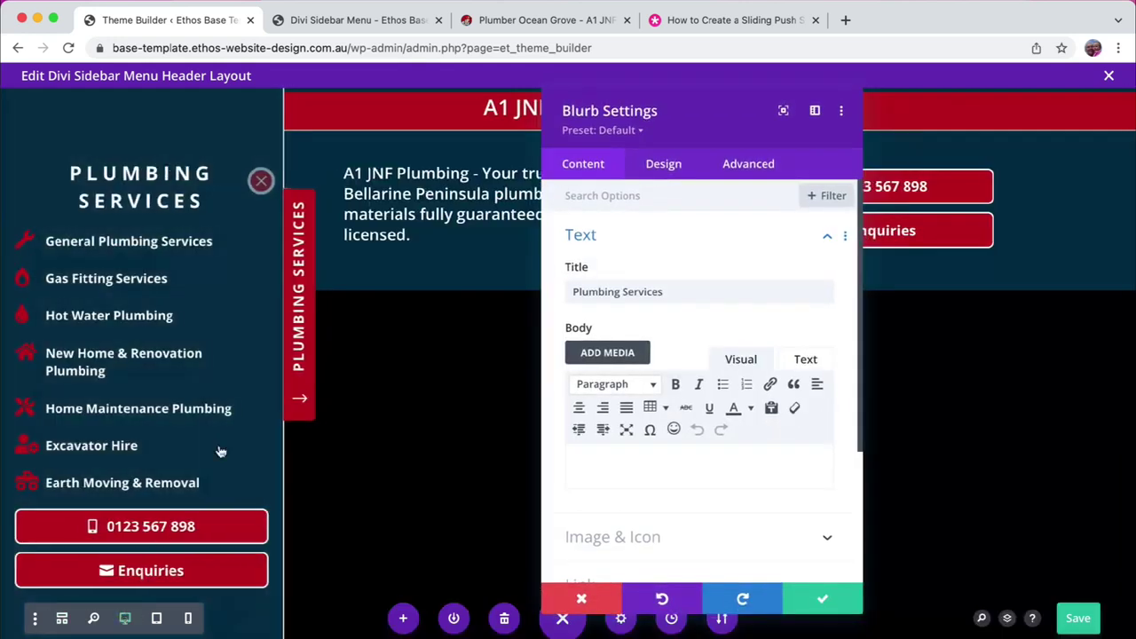
pyautogui.click(666, 291)
pyautogui.doubleClick(672, 292)
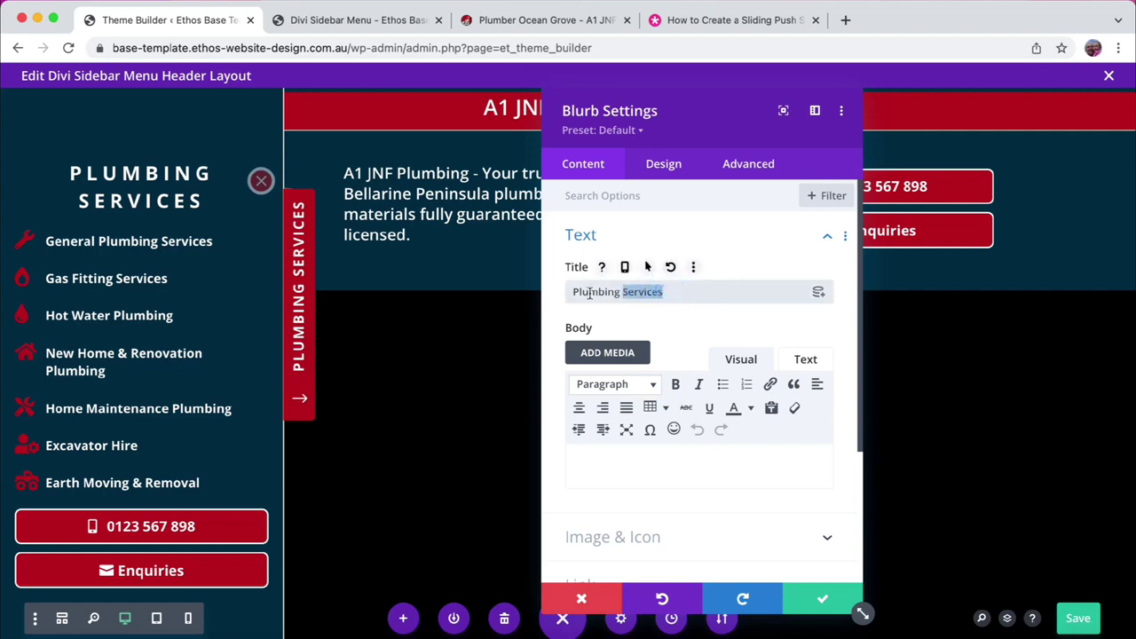
pyautogui.moveTo(672, 291); pyautogui.dragTo(558, 294)
pyautogui.write('My ')
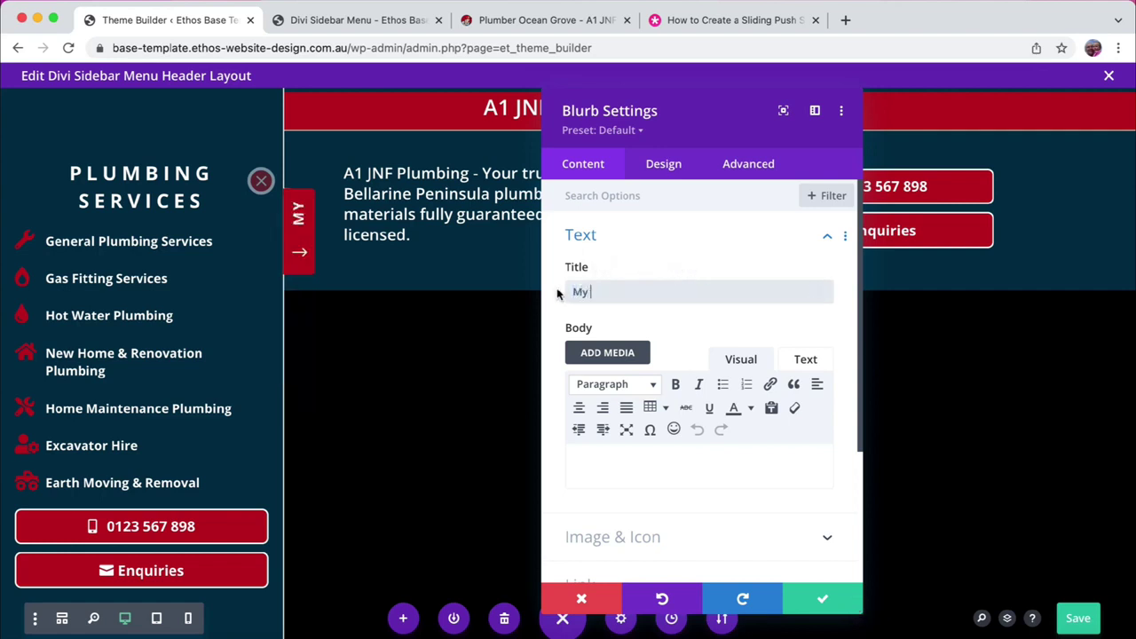
pyautogui.write('services')
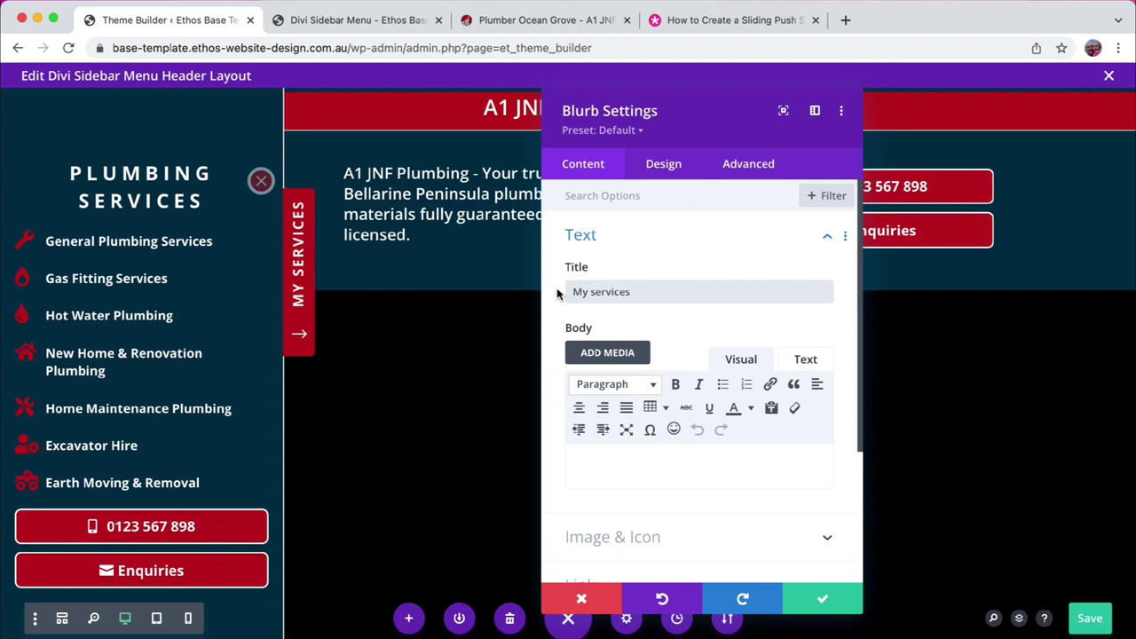
# Step: Change the close/open toggle's icon to the double down chevron, and save the header layout with the blurb's changes applied
pyautogui.click(644, 537)
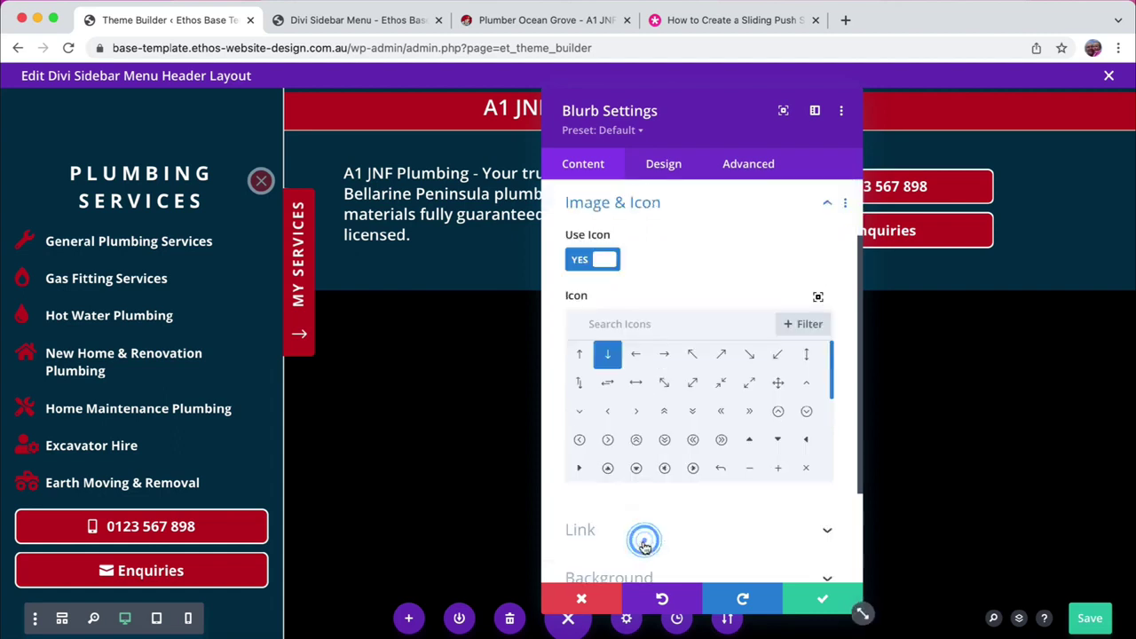
pyautogui.click(693, 412)
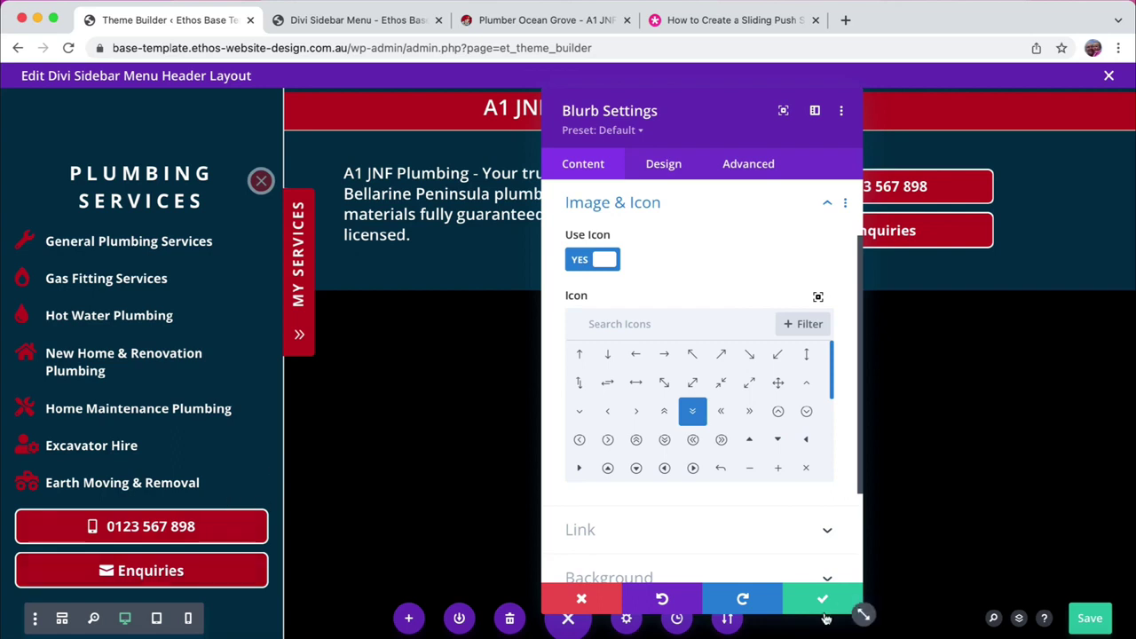
pyautogui.press('super+s')
pyautogui.click(822, 604)
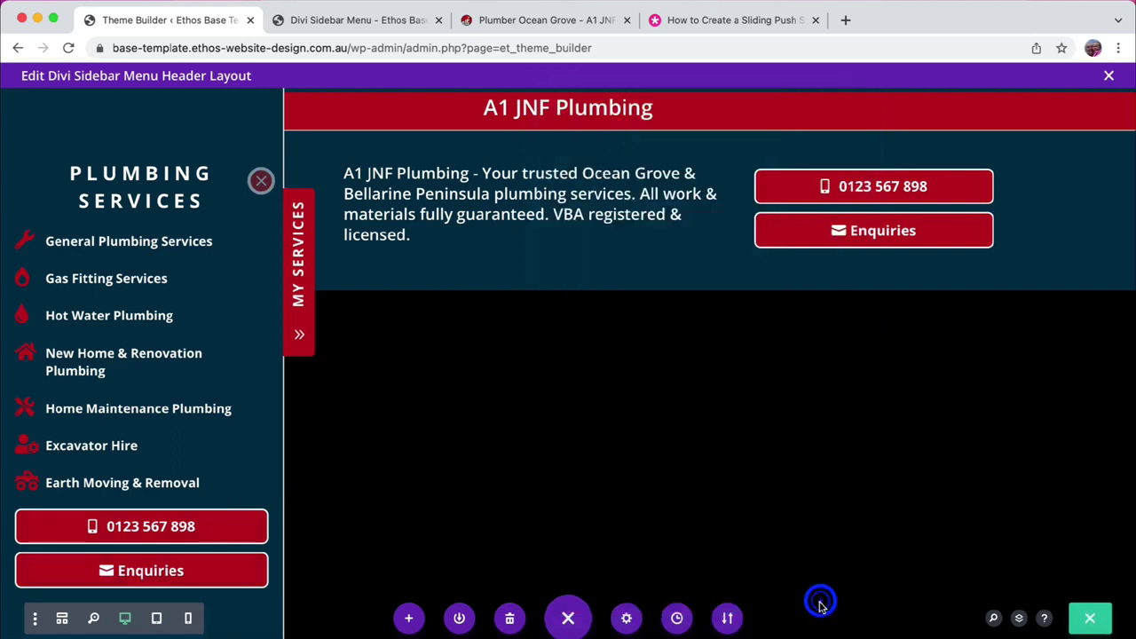
# Step: Examine the Main Element custom CSS of the Divi Sidebar Menu section in wireframe view, and close its settings
pyautogui.click(62, 618)
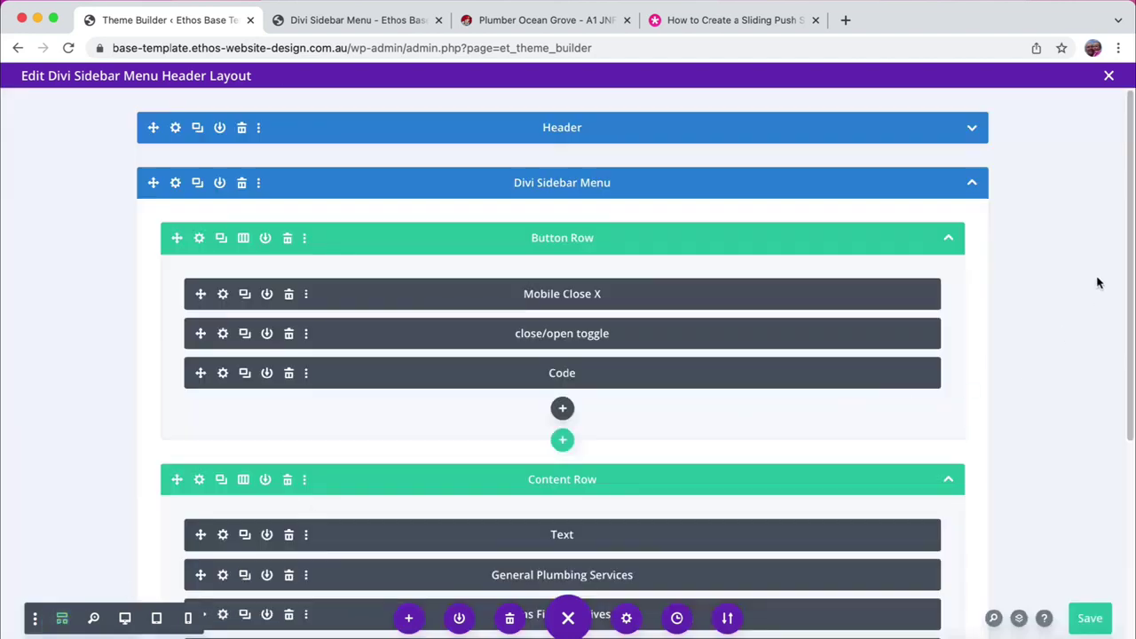
pyautogui.click(176, 184)
pyautogui.click(751, 165)
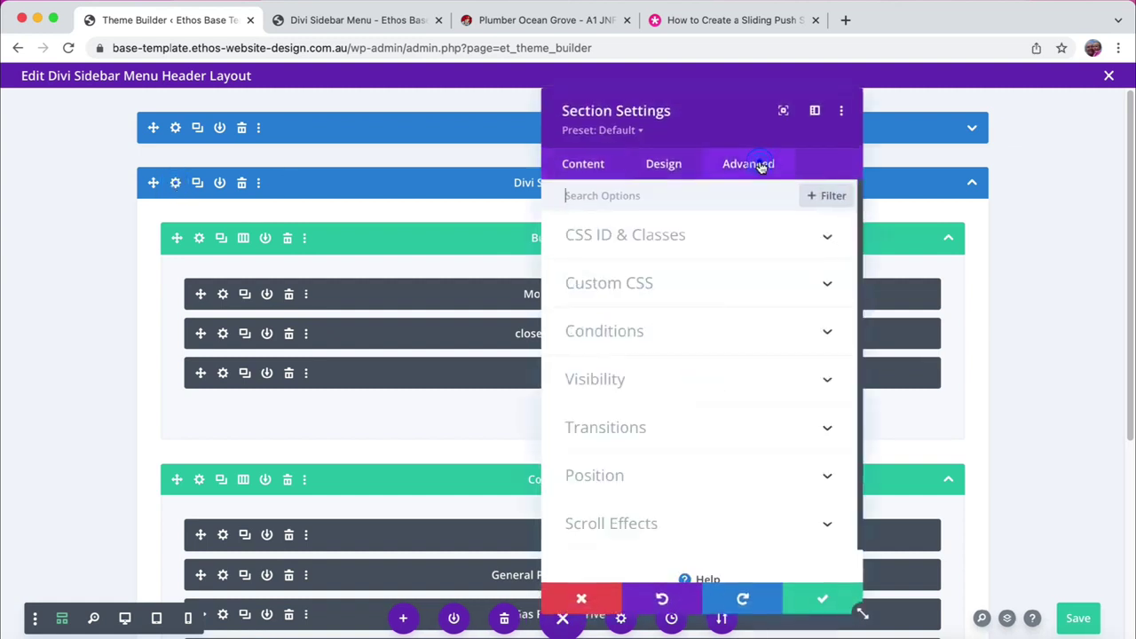
pyautogui.click(725, 287)
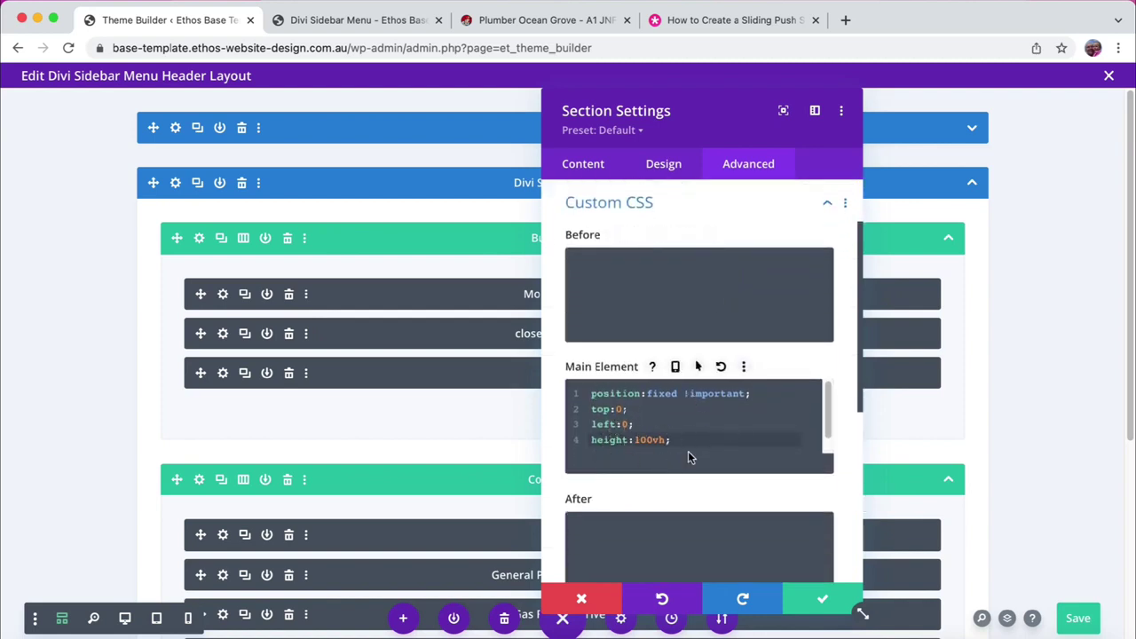
pyautogui.moveTo(827, 431)
pyautogui.mouseDown()
pyautogui.moveTo(826, 452)
pyautogui.moveTo(828, 432)
pyautogui.mouseUp()
pyautogui.click(817, 603)
# Step: Compare the Content Row's modules in wireframe view with the sidebar menu in desktop view
pyautogui.scroll(-5, 1084, 465)
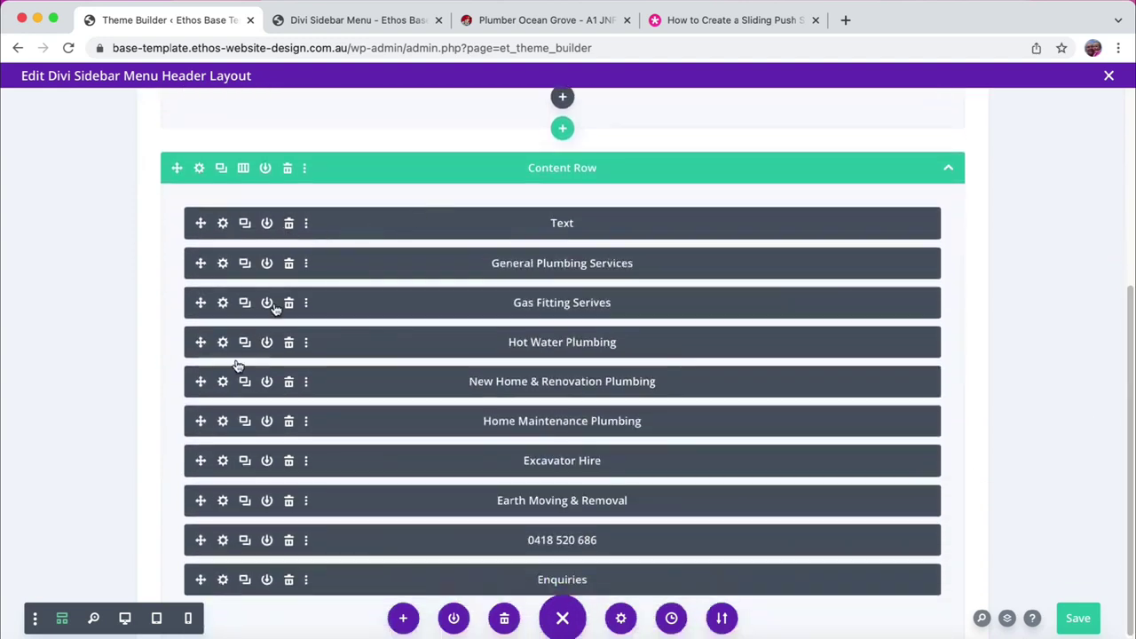
pyautogui.click(126, 619)
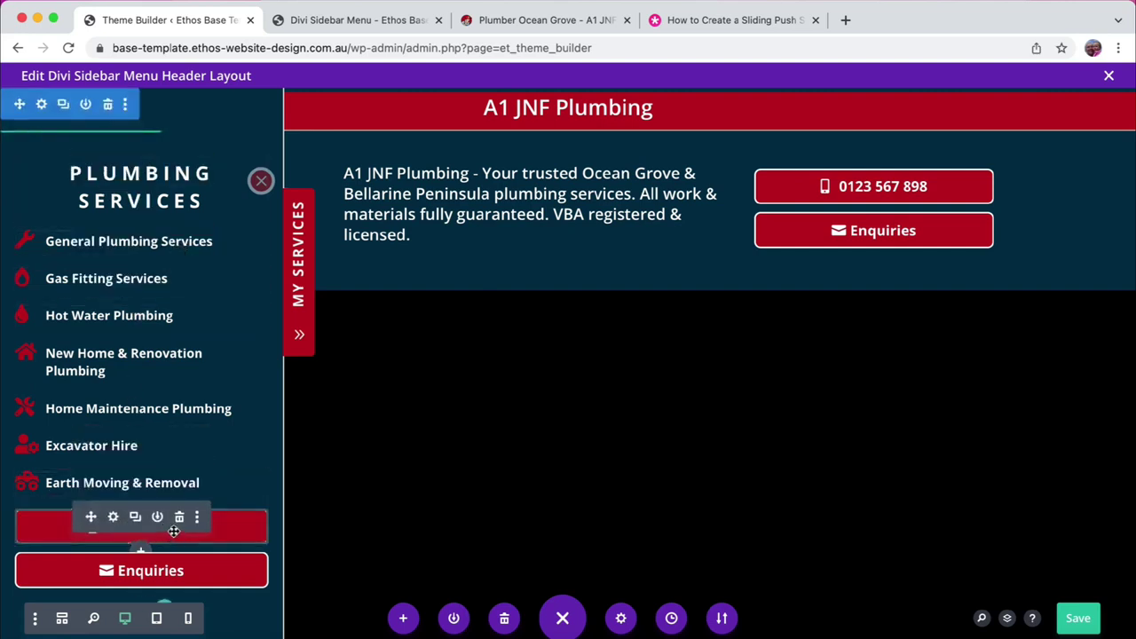
pyautogui.click(62, 619)
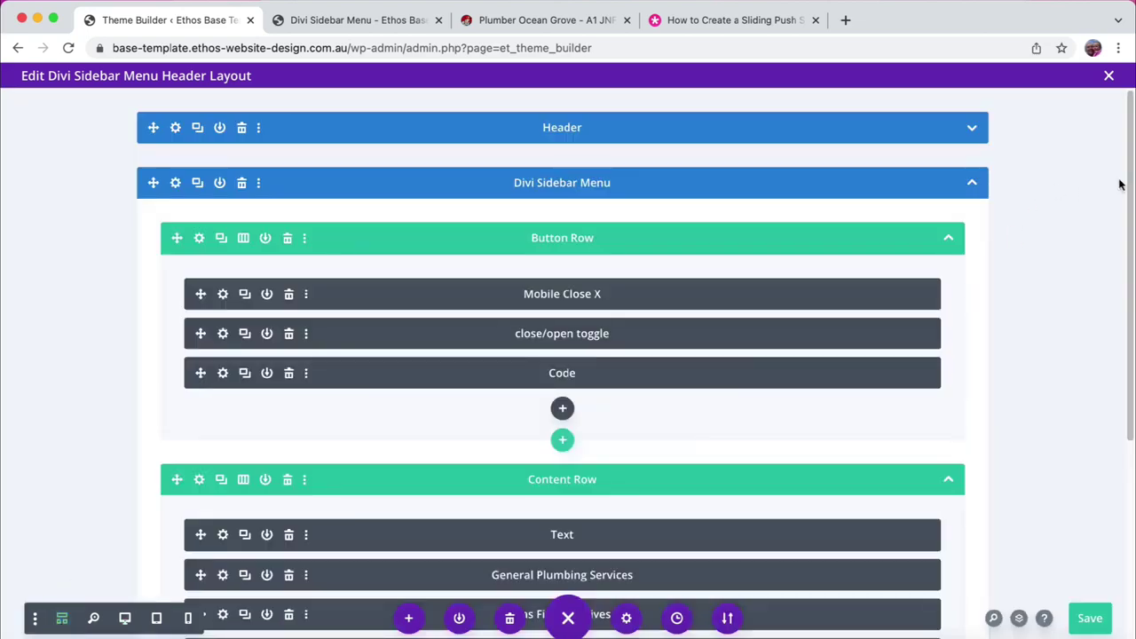
# Step: Open the General Plumbing Services blurb's settings from the Content Row and inspect its title and icon options
pyautogui.scroll(-5, 1121, 184)
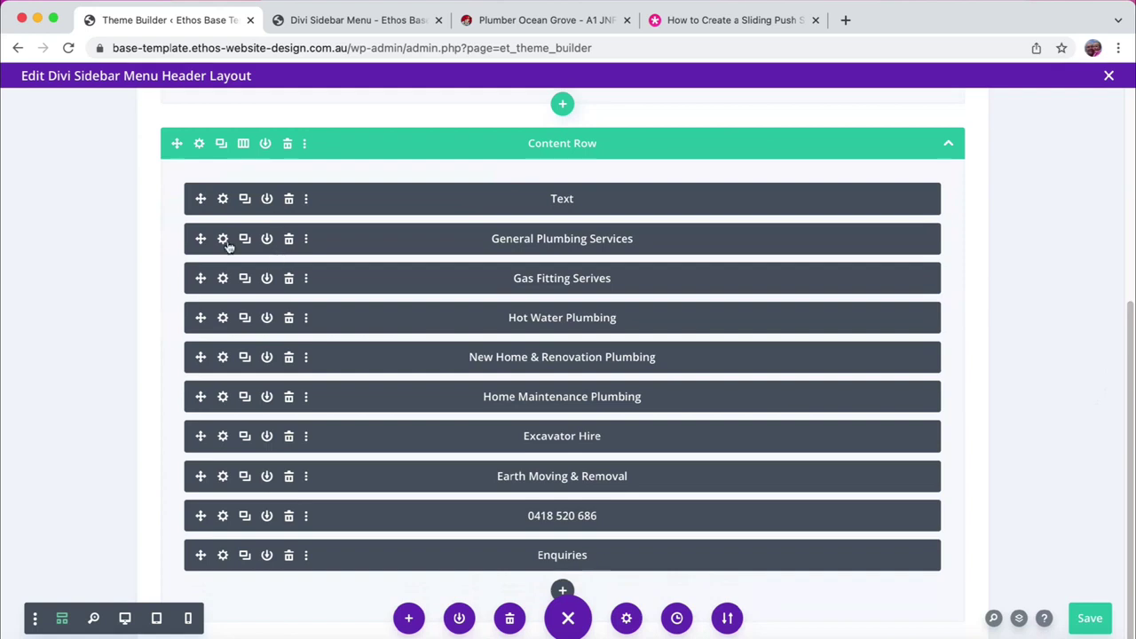
pyautogui.click(222, 238)
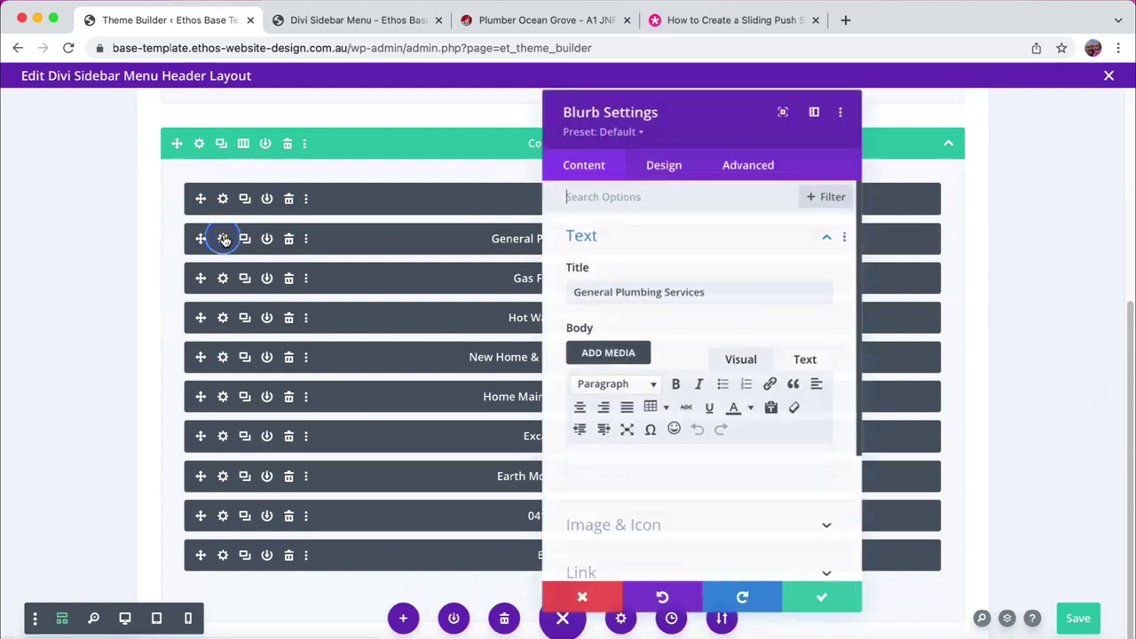
pyautogui.click(722, 291)
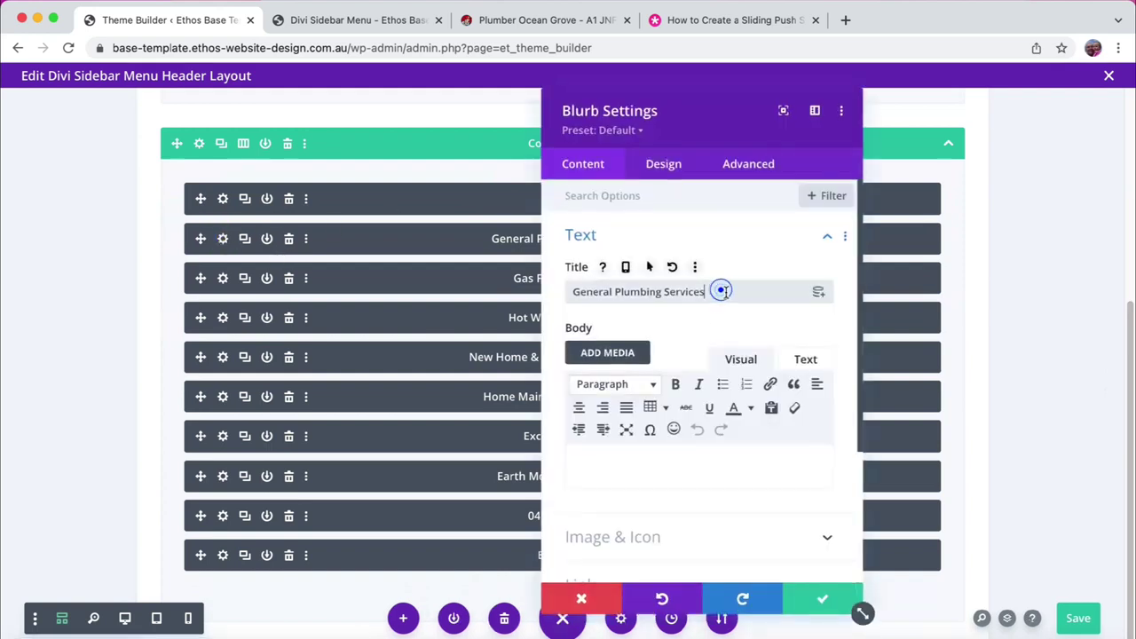
pyautogui.click(657, 537)
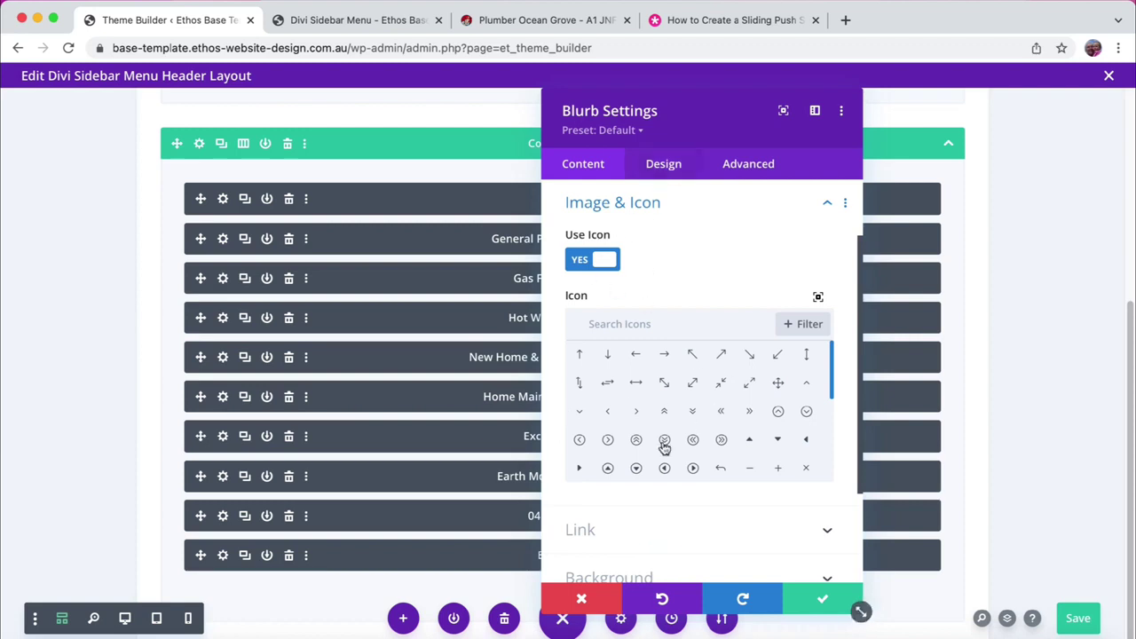
# Step: Link the General Plumbing Services blurb module to the Service 08 page using a dynamic page link, and save the blurb's settings
pyautogui.click(636, 530)
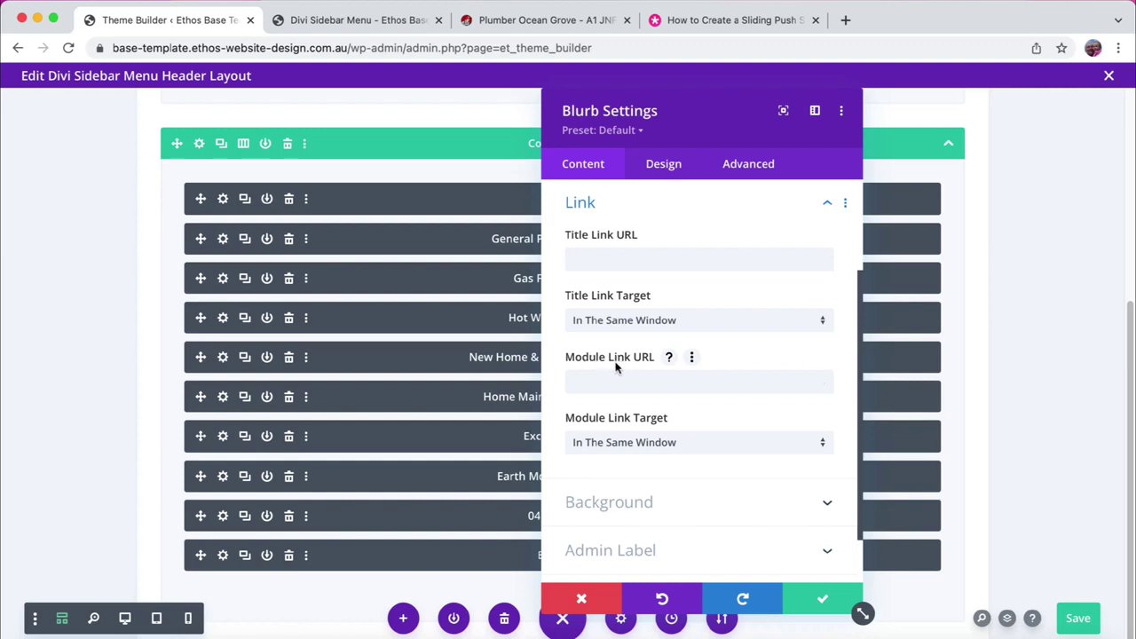
pyautogui.click(819, 384)
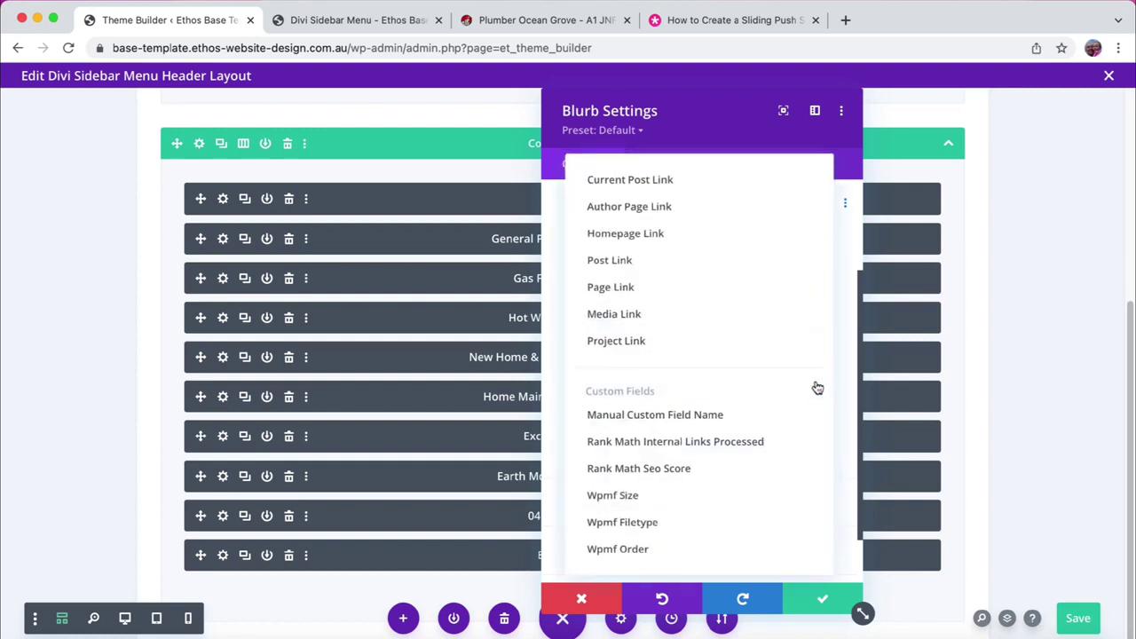
pyautogui.click(688, 288)
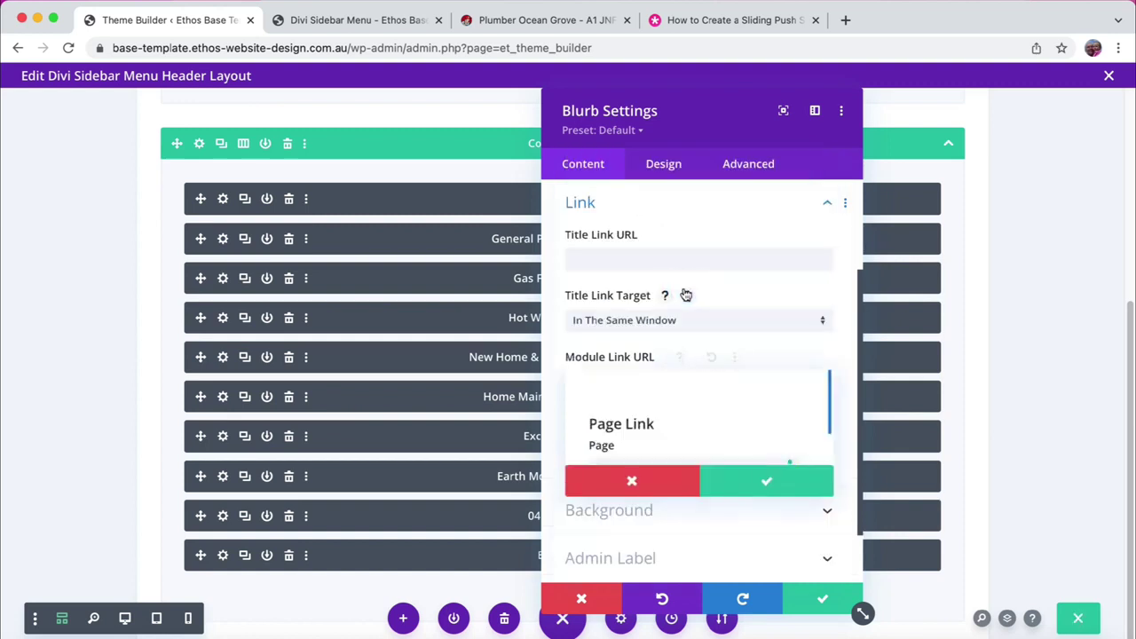
pyautogui.scroll(-2, 834, 404)
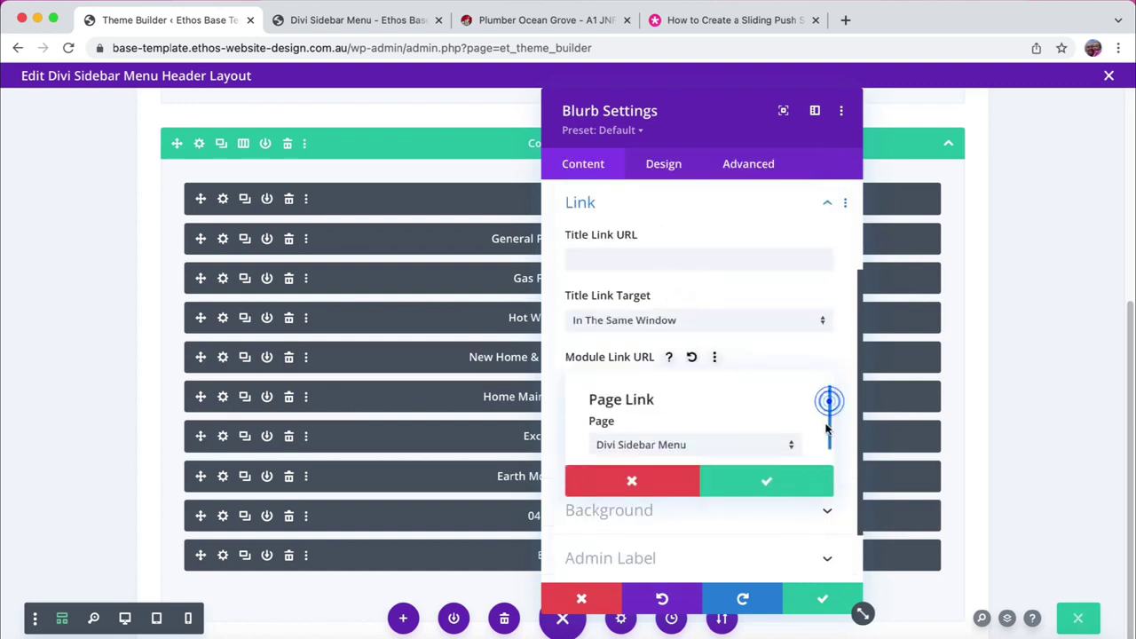
pyautogui.click(677, 430)
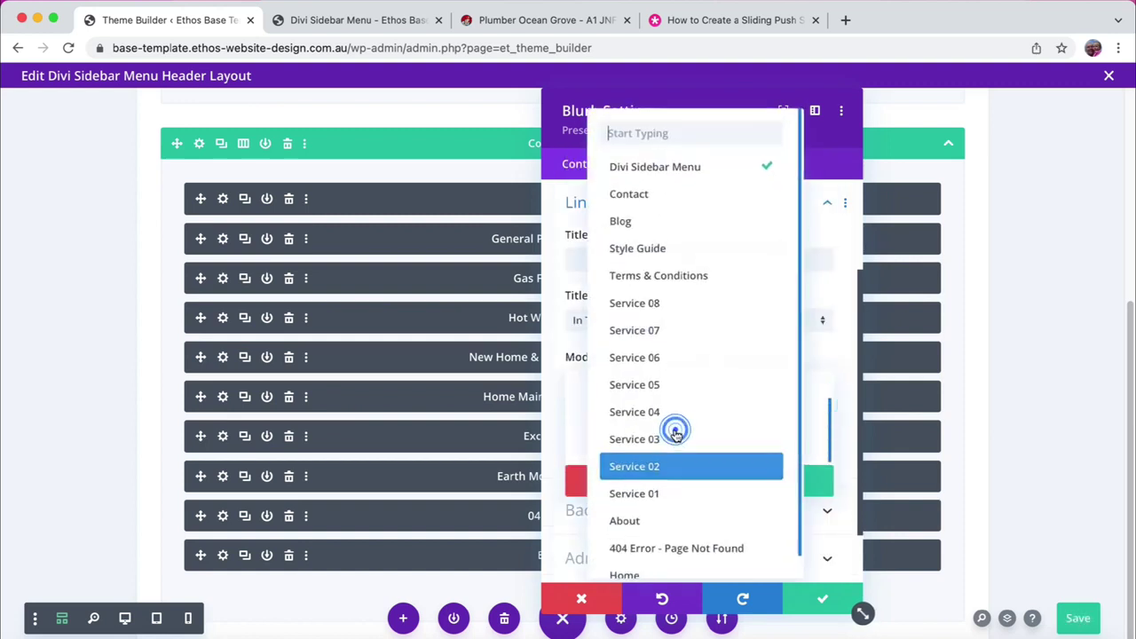
pyautogui.click(702, 305)
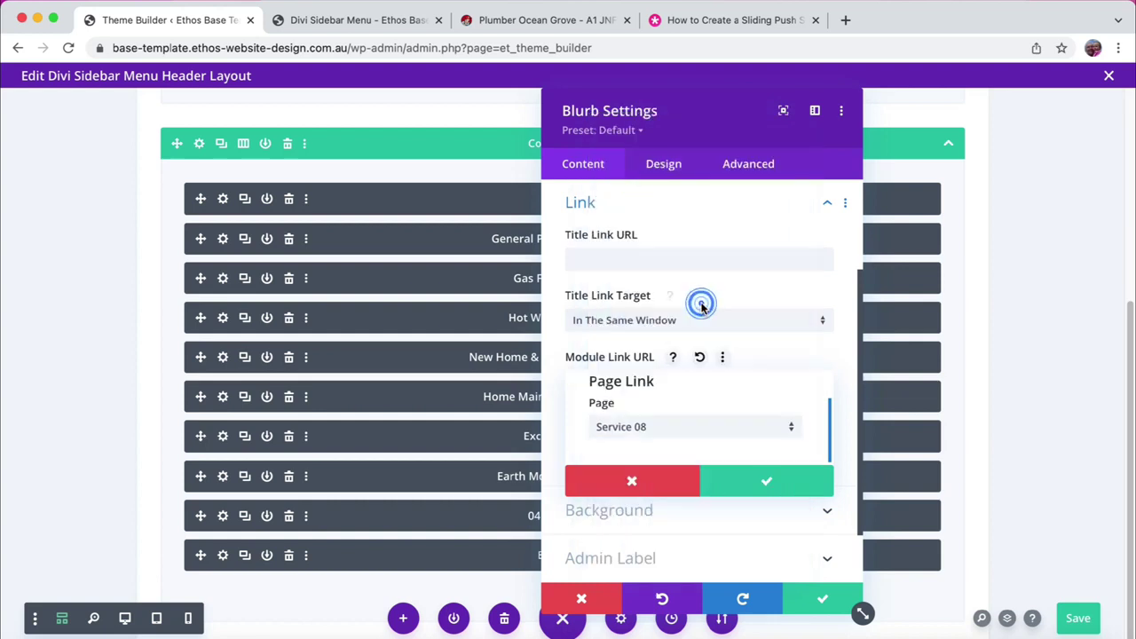
pyautogui.click(757, 480)
pyautogui.click(814, 599)
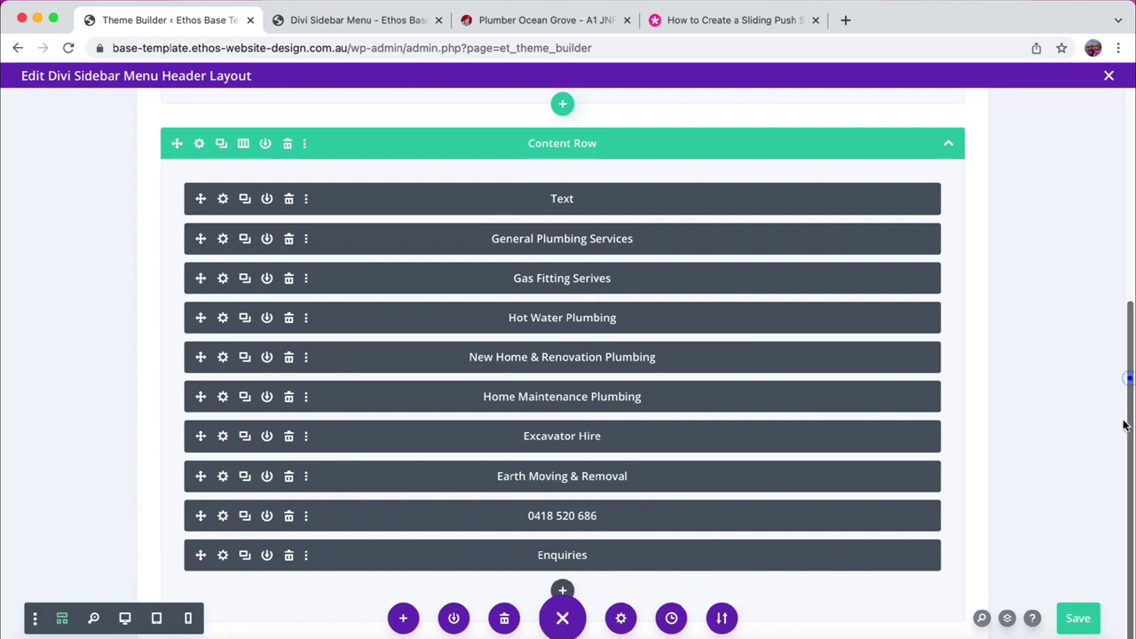
# Step: Set the Header section's background colour to the saved bright green swatch and save the section's settings
pyautogui.scroll(4, 1123, 426)
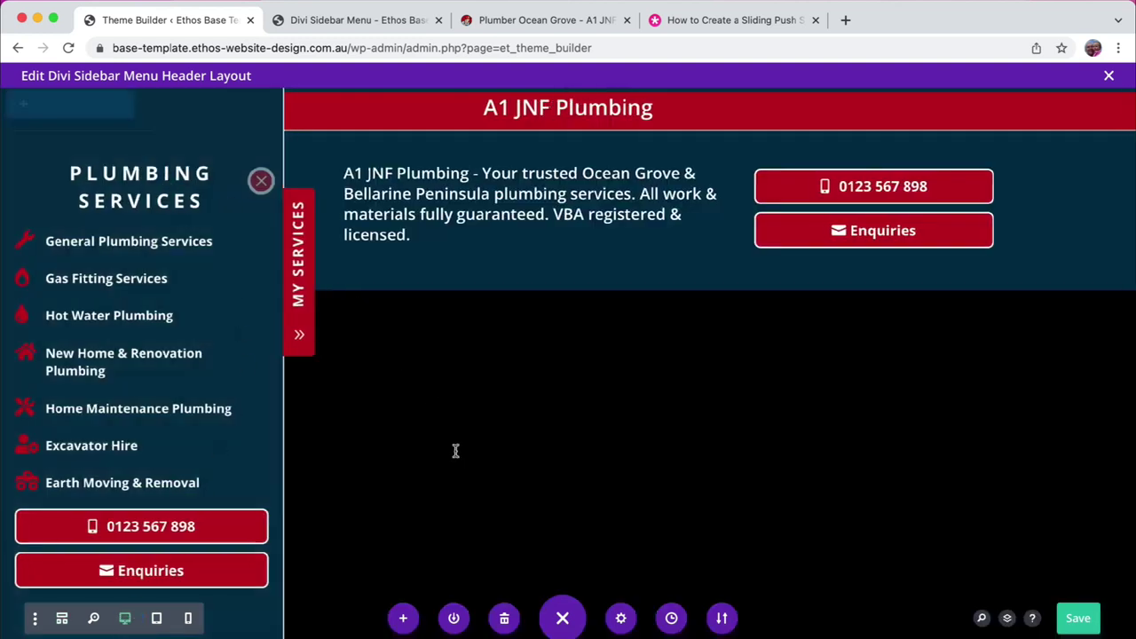
pyautogui.click(62, 621)
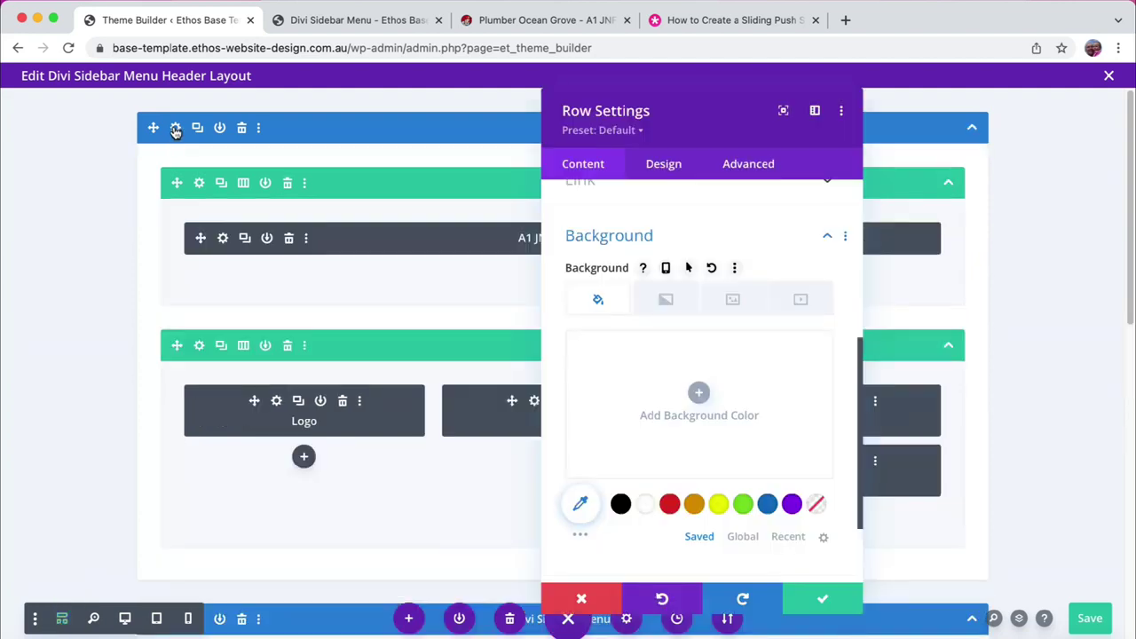
pyautogui.click(175, 128)
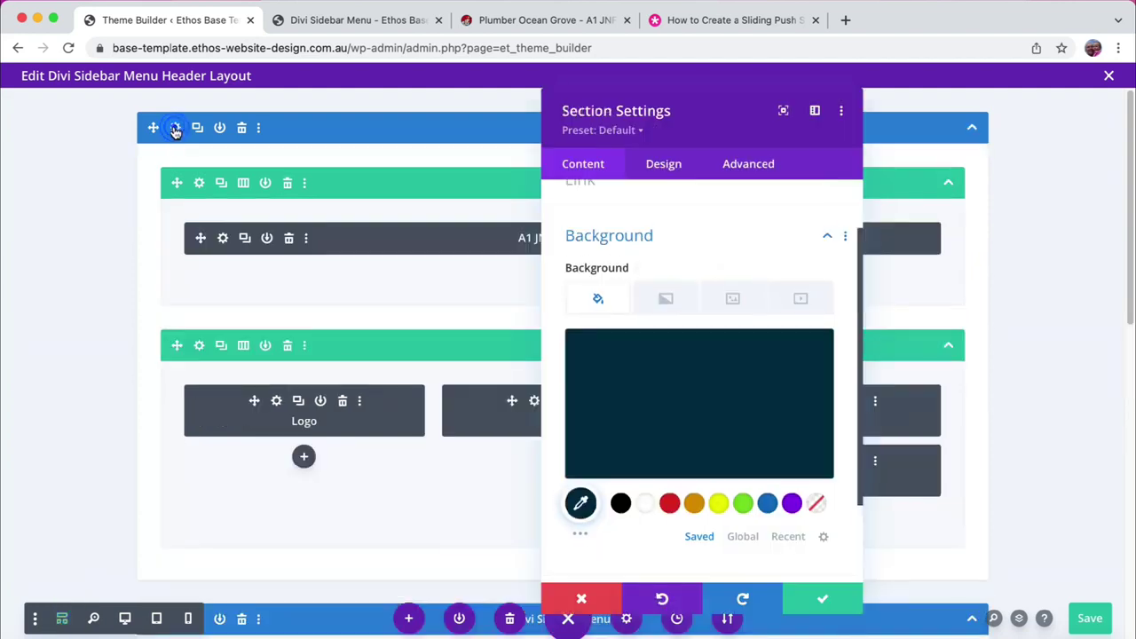
pyautogui.click(744, 489)
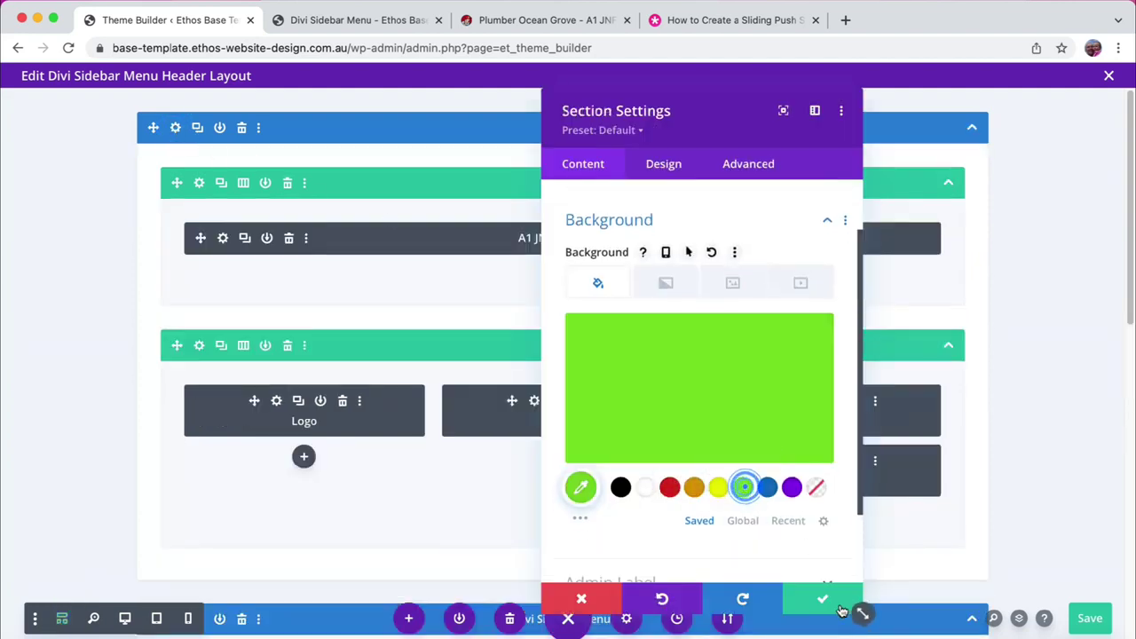
pyautogui.click(125, 621)
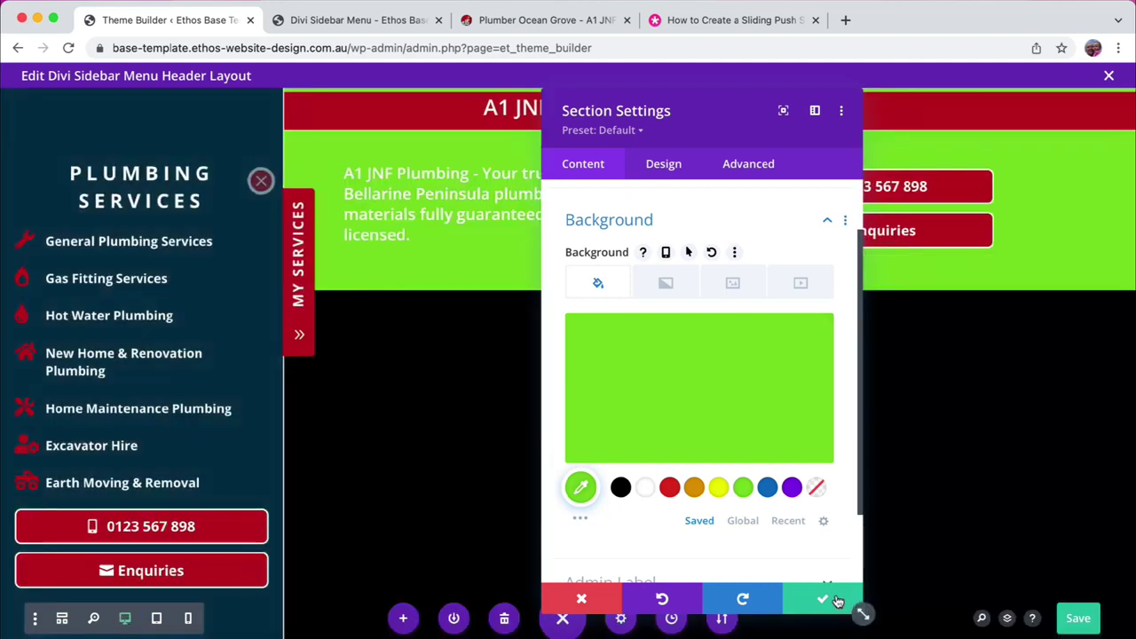
pyautogui.click(833, 598)
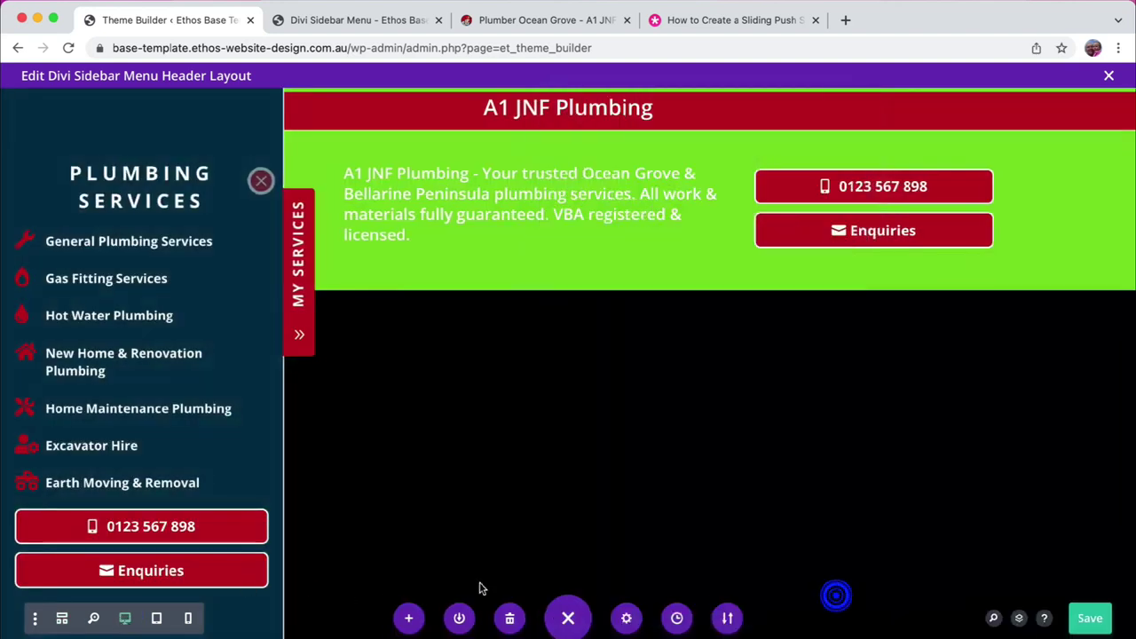
# Step: Set the Divi Sidebar Menu section's background to the saved bright green swatch and save the section's settings
pyautogui.click(61, 619)
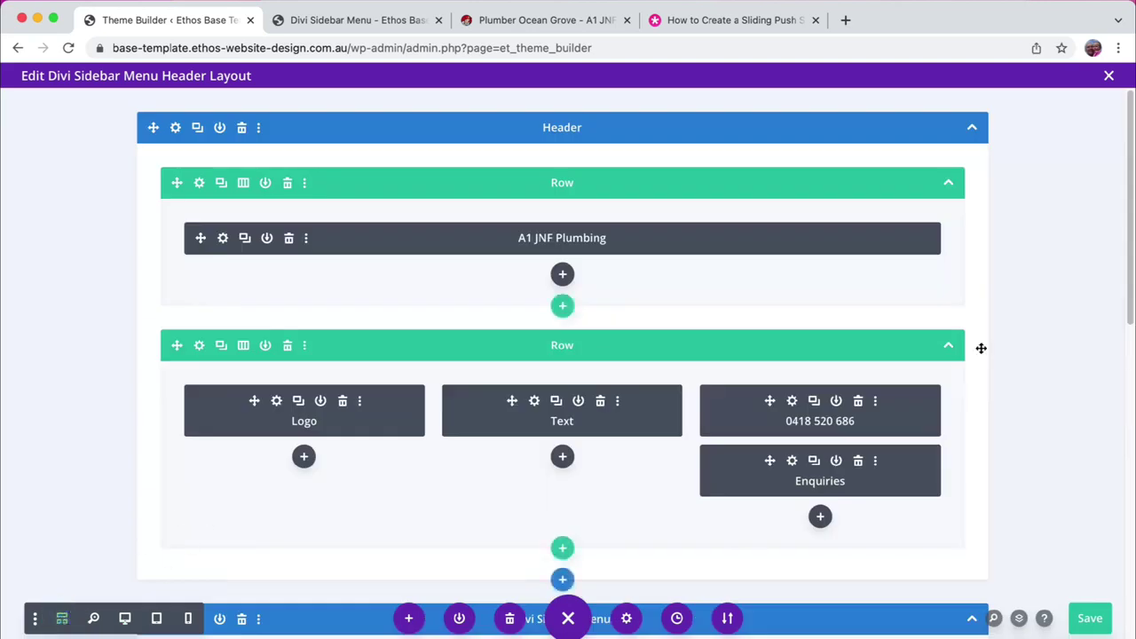
pyautogui.scroll(-5, 1132, 301)
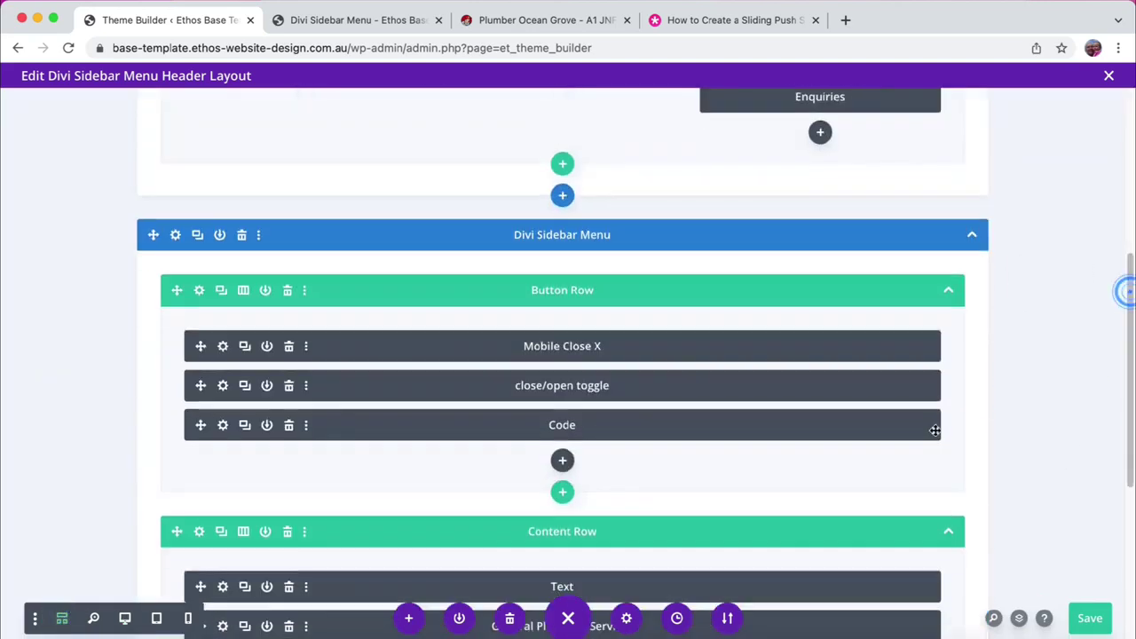
pyautogui.click(175, 235)
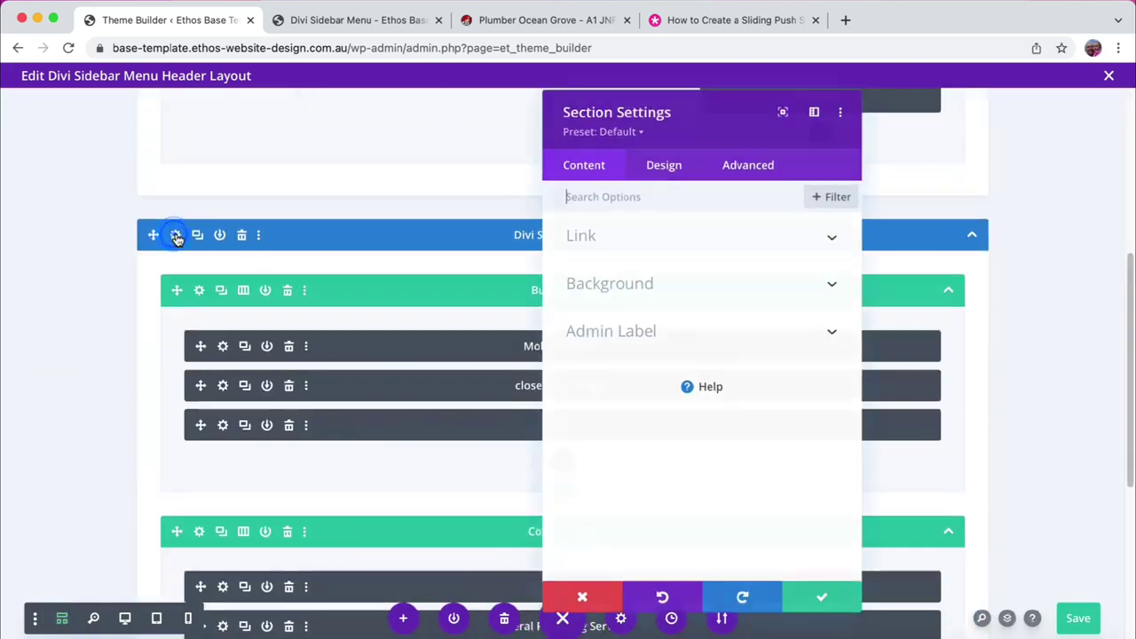
pyautogui.click(673, 280)
pyautogui.click(744, 469)
pyautogui.click(817, 606)
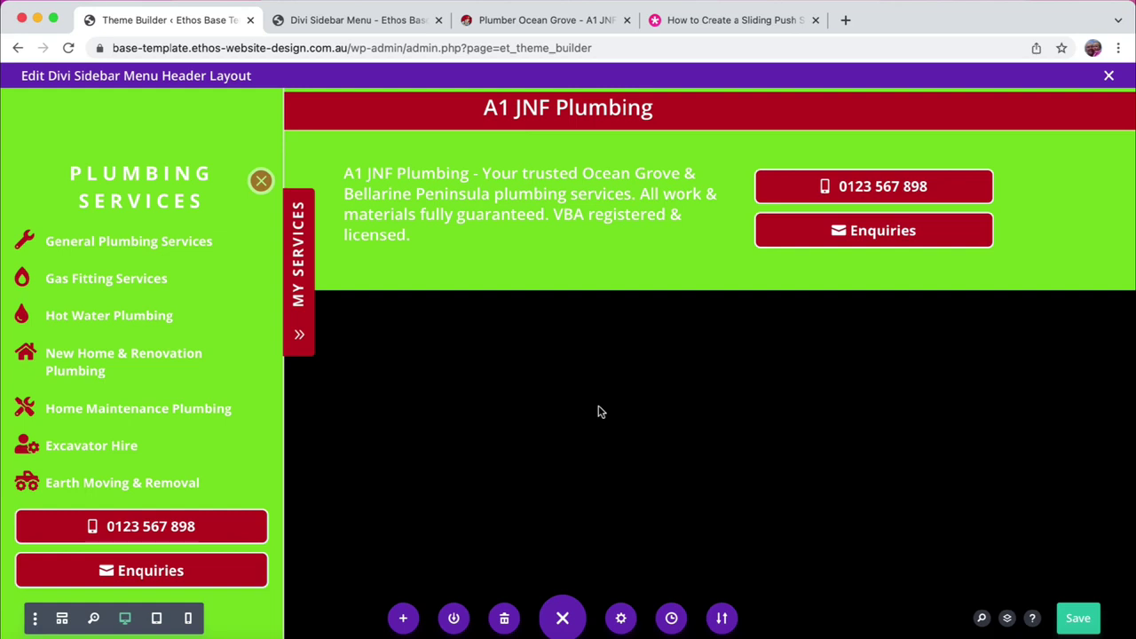
# Step: Save the header layout, close its editor, and save the Theme Builder changes
pyautogui.click(1079, 622)
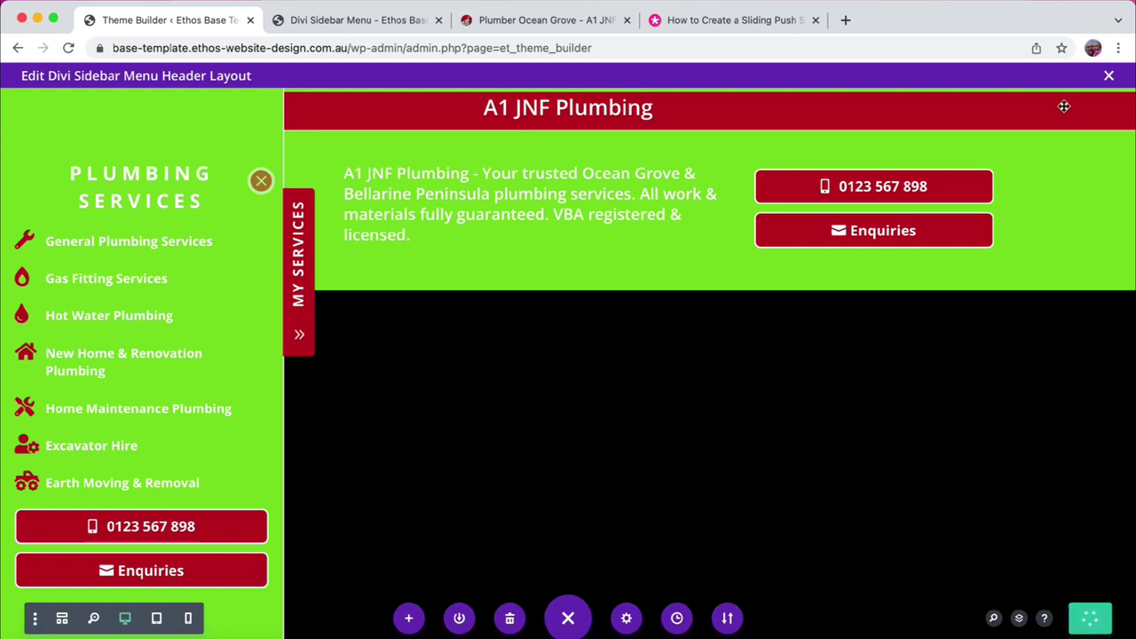
pyautogui.click(1109, 78)
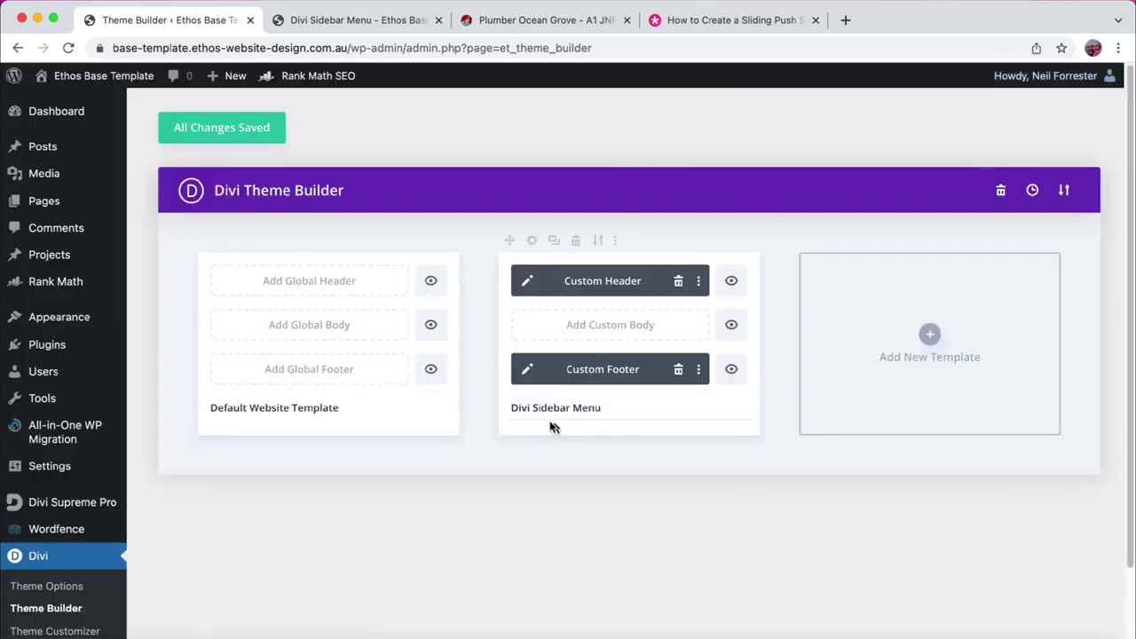
pyautogui.click(229, 139)
# Step: Check the new colours on the live Divi Sidebar Menu page by opening and closing the My Services sidebar
pyautogui.click(345, 23)
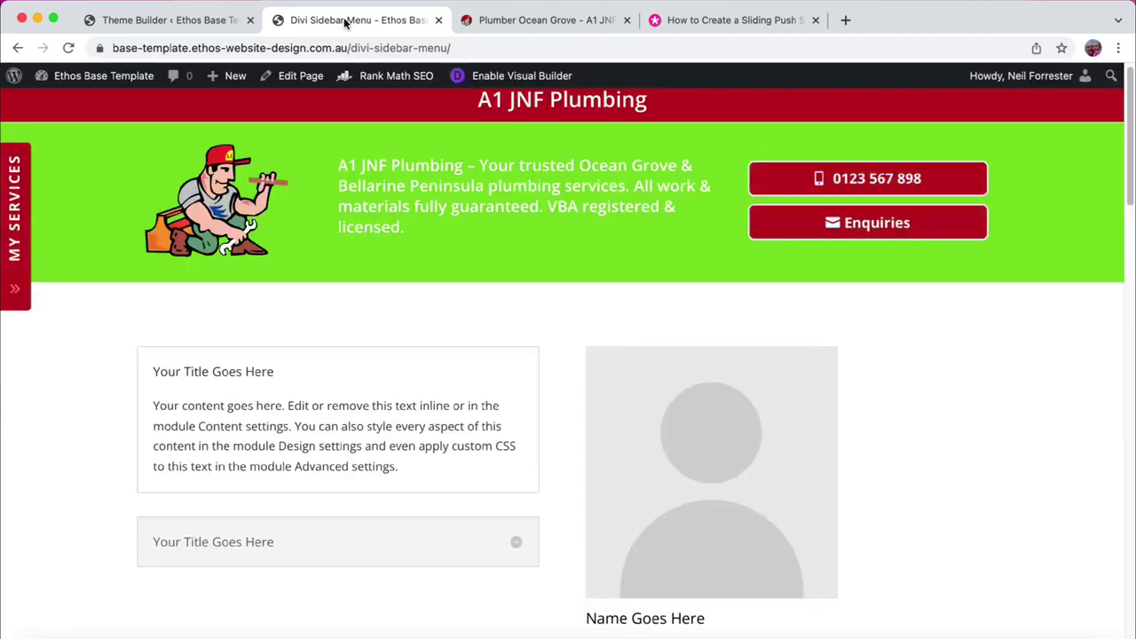
pyautogui.click(15, 271)
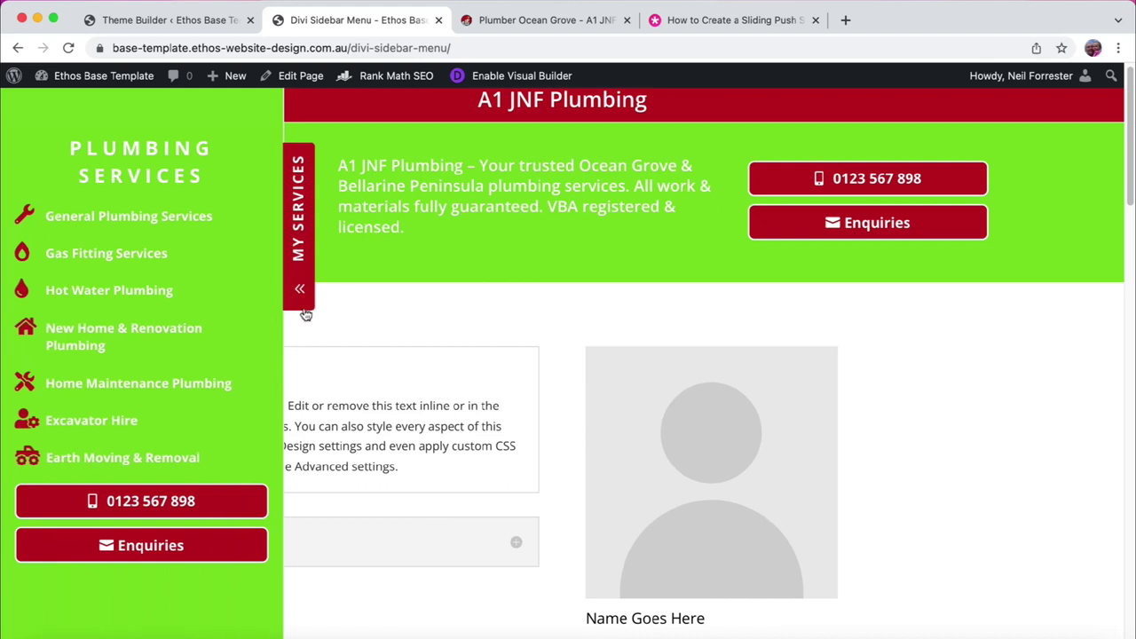
pyautogui.click(300, 293)
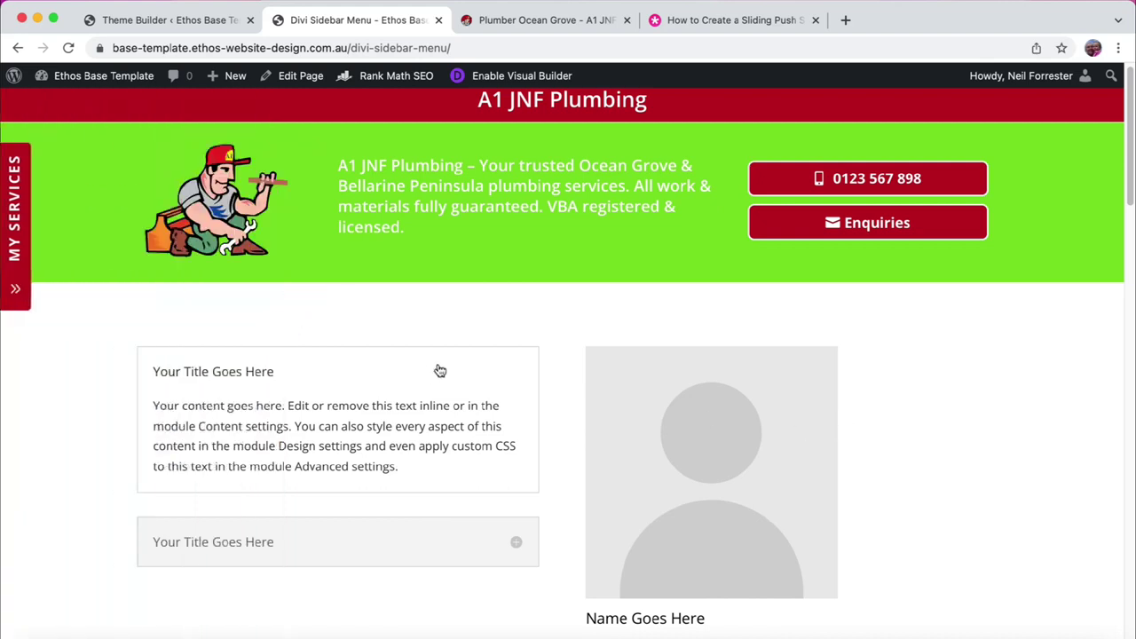
pyautogui.click(1035, 439)
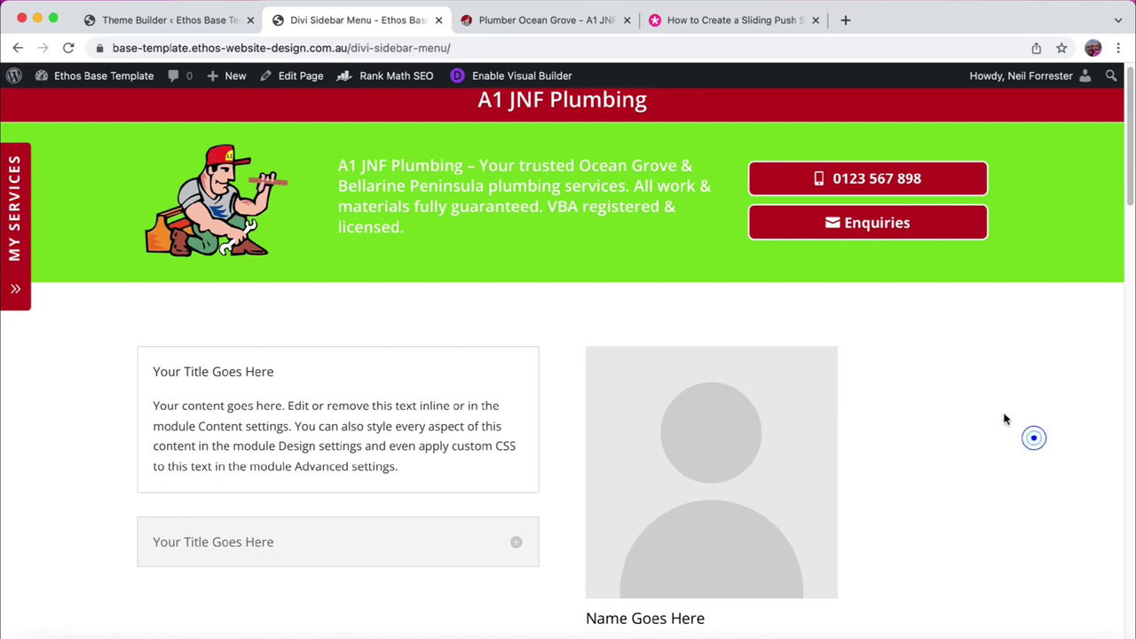
# Step: Make the Divi Sidebar Menu template's custom header and footer global through the Default Website Template, and save the Theme Builder changes
pyautogui.click(155, 22)
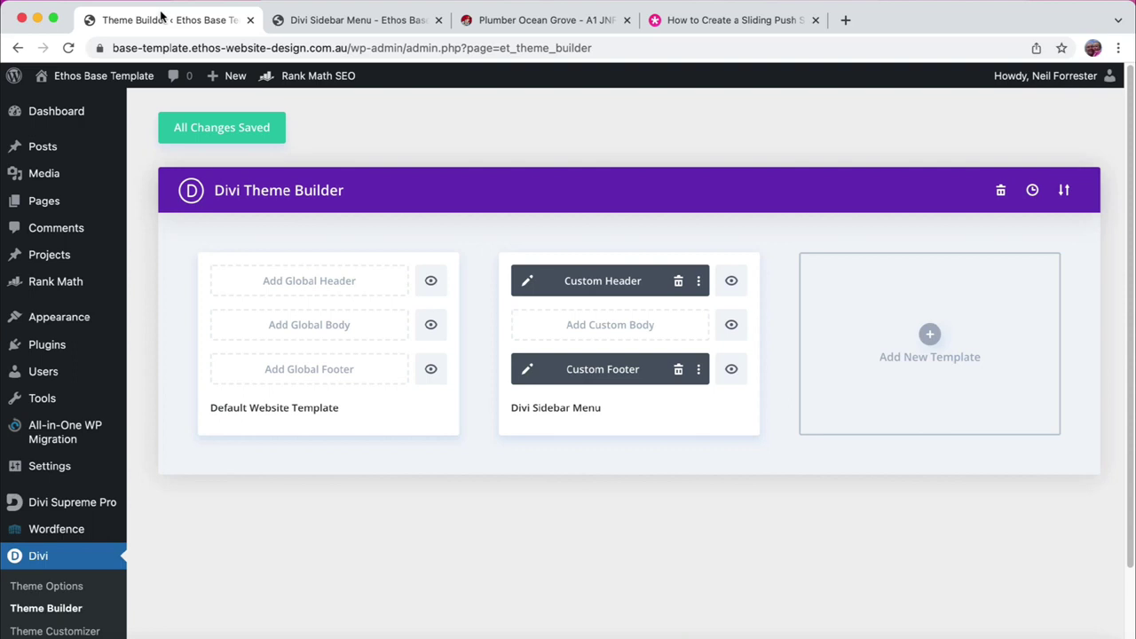
pyautogui.moveTo(589, 283); pyautogui.dragTo(326, 281)
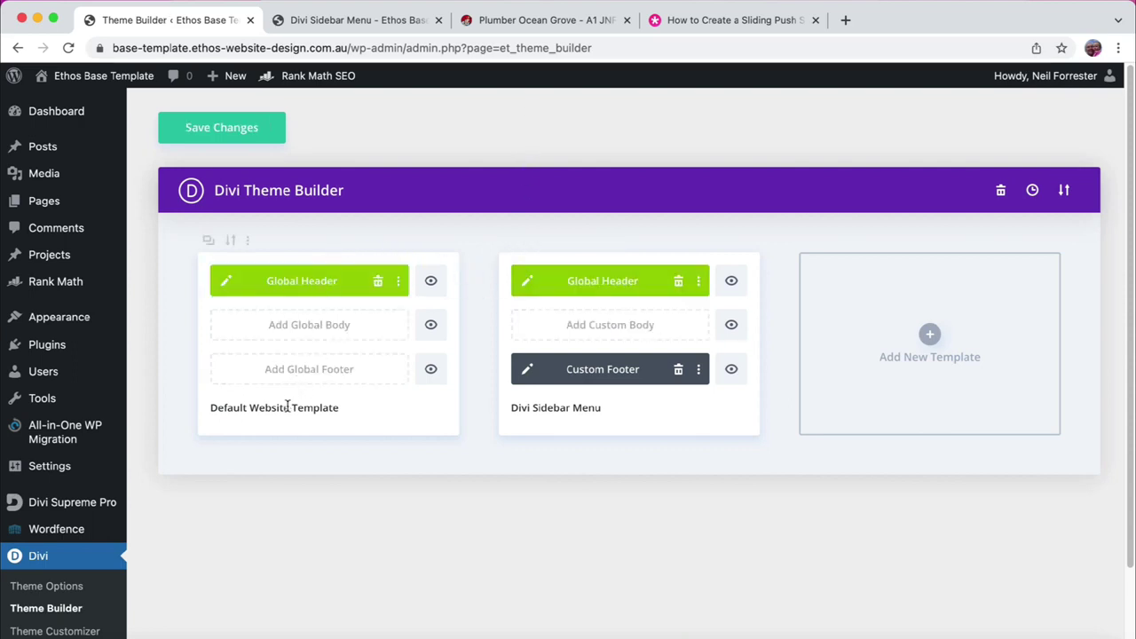
pyautogui.moveTo(260, 409); pyautogui.dragTo(271, 411)
pyautogui.moveTo(623, 373); pyautogui.dragTo(388, 363)
pyautogui.click(269, 485)
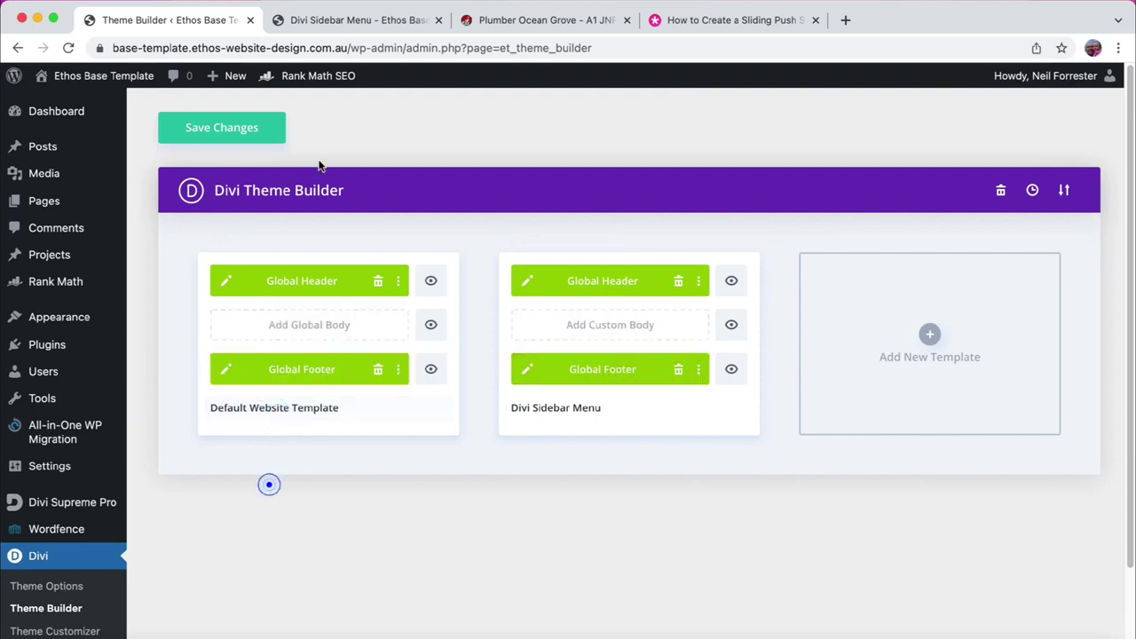
pyautogui.click(235, 134)
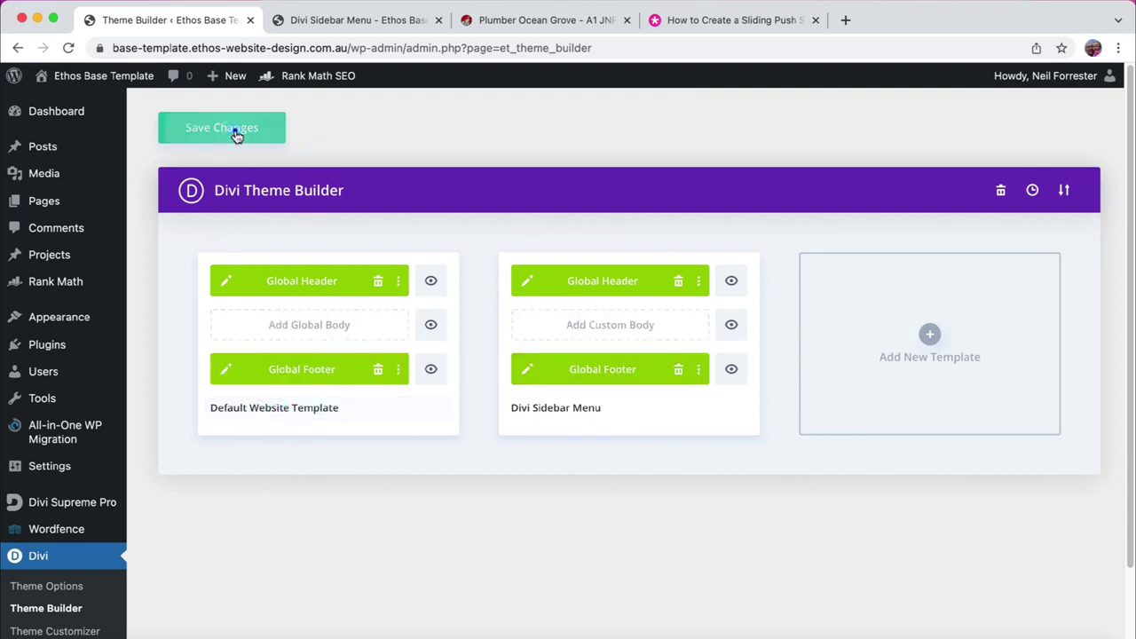
# Step: Load the site's home page in place of the Divi Sidebar Menu page, and test opening and closing the My Services sidebar
pyautogui.click(319, 21)
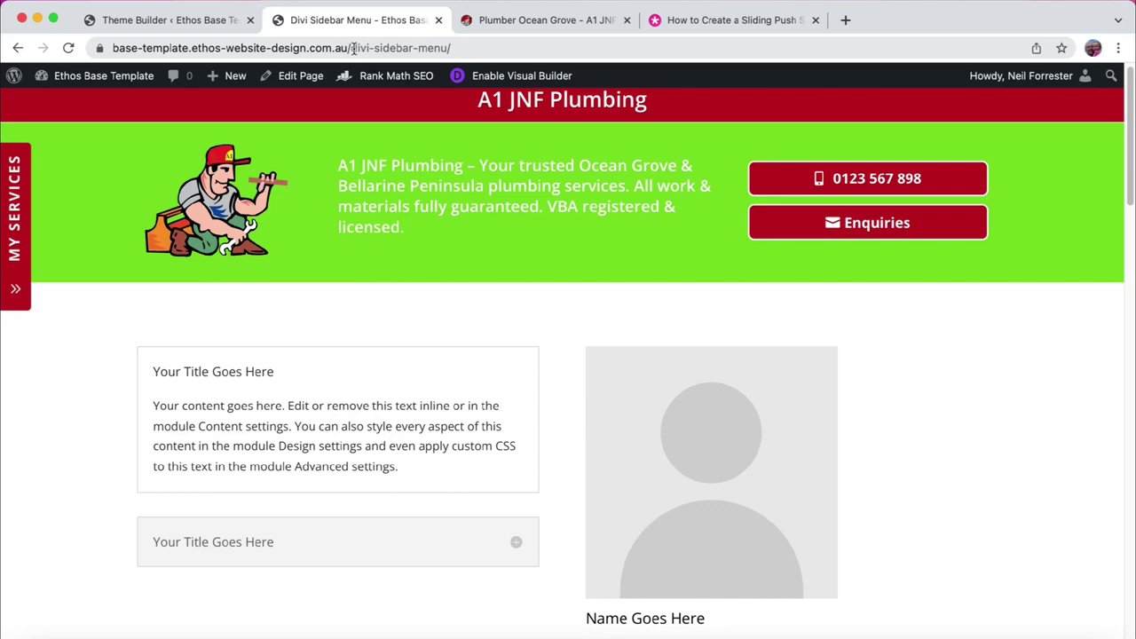
pyautogui.moveTo(353, 48); pyautogui.dragTo(451, 48)
pyautogui.press('BackSpace')
pyautogui.press('Return')
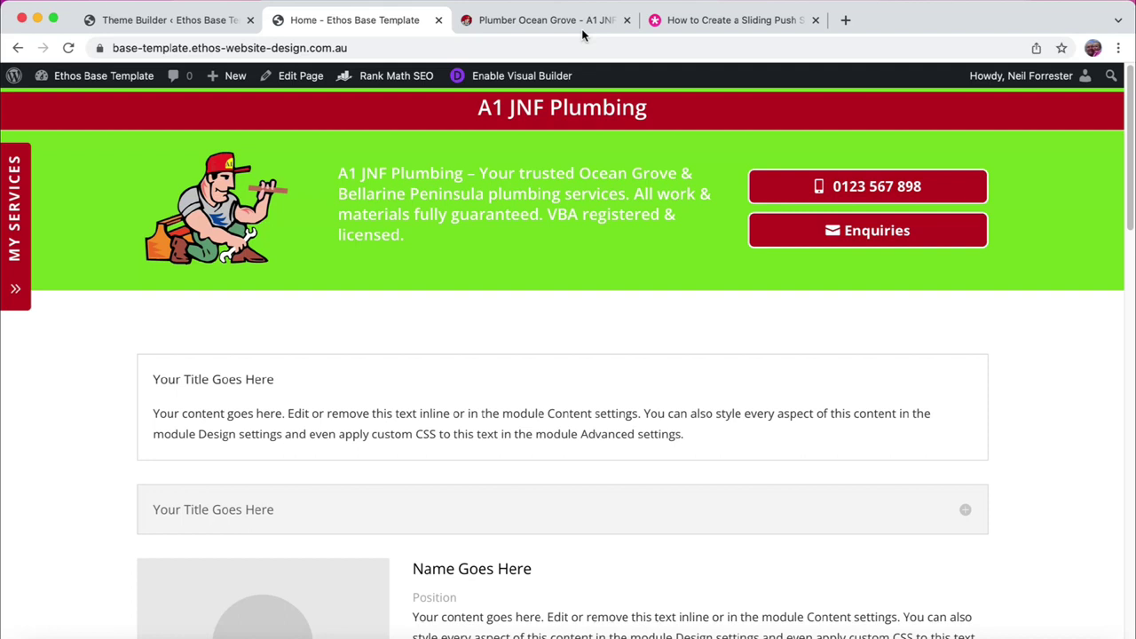
pyautogui.click(101, 337)
pyautogui.click(16, 289)
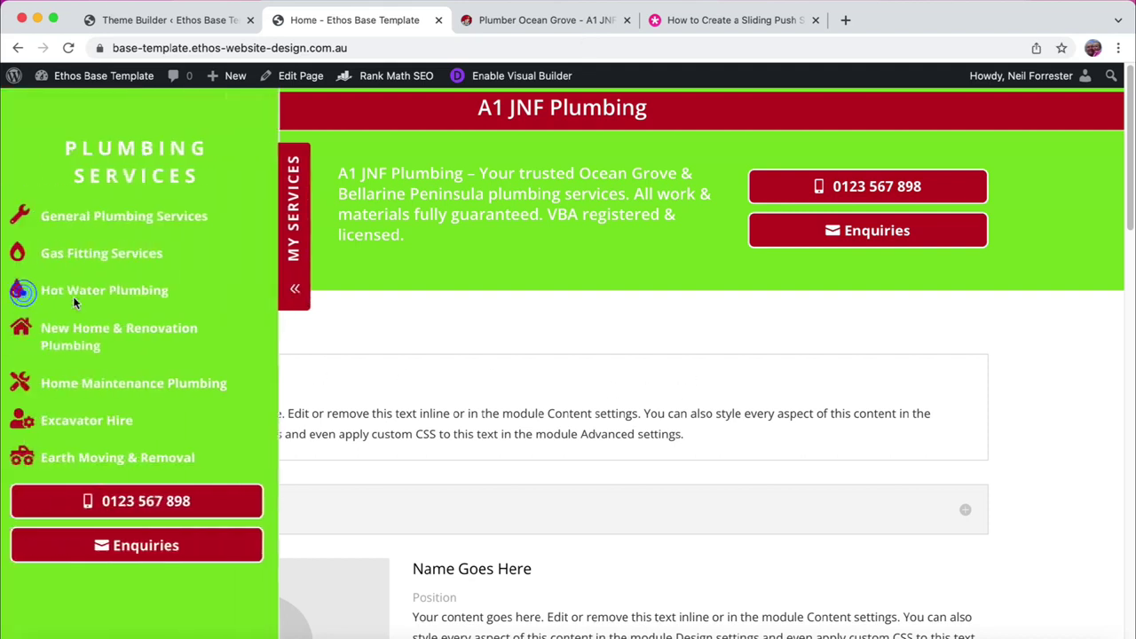
pyautogui.click(294, 290)
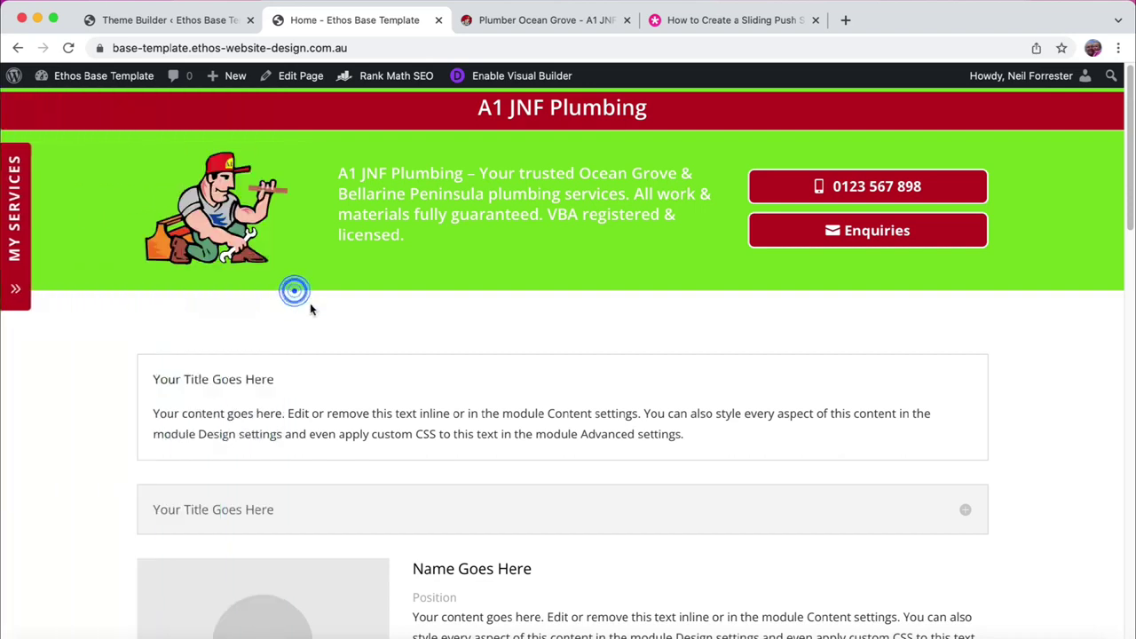
# Step: Load the home page in the Visual Builder and bring up its page settings
pyautogui.click(548, 80)
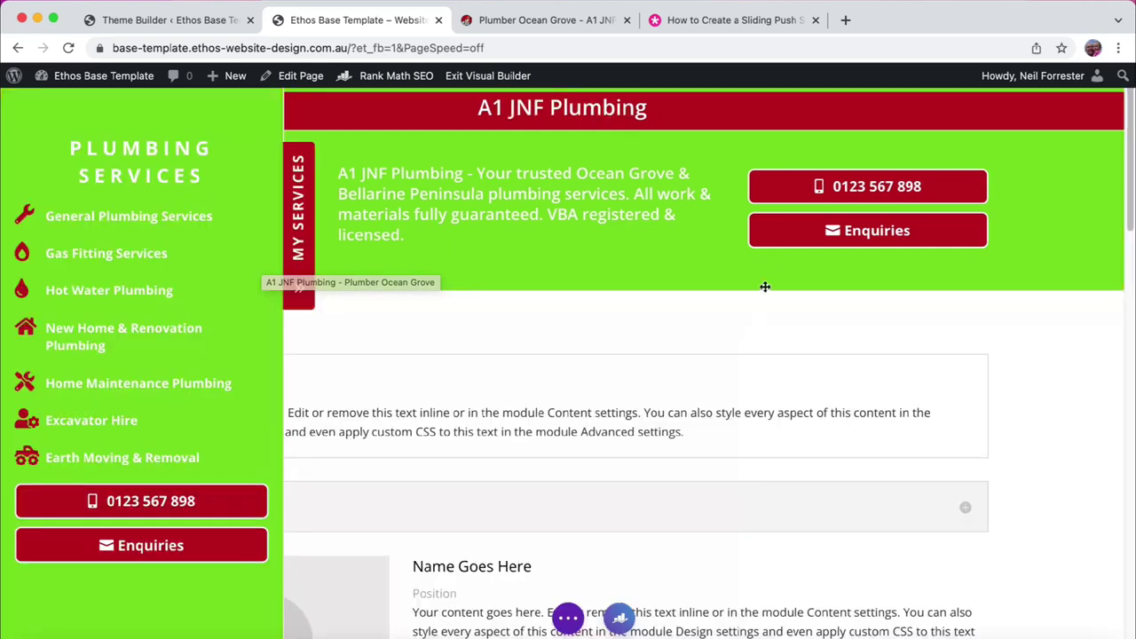
pyautogui.moveTo(371, 344); pyautogui.dragTo(602, 624)
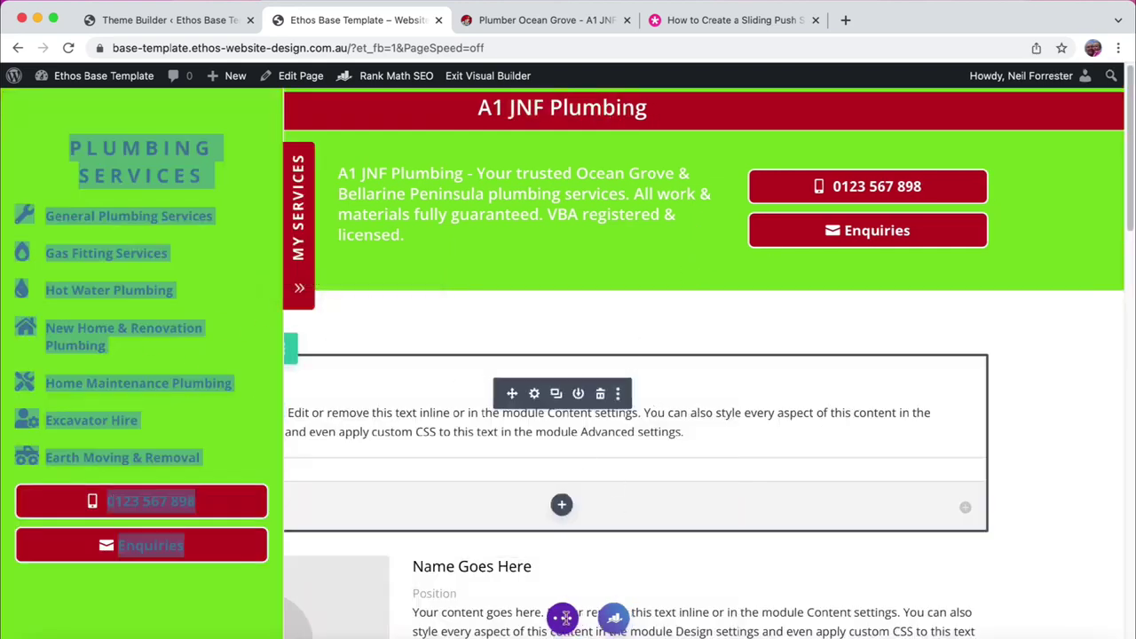
pyautogui.click(563, 619)
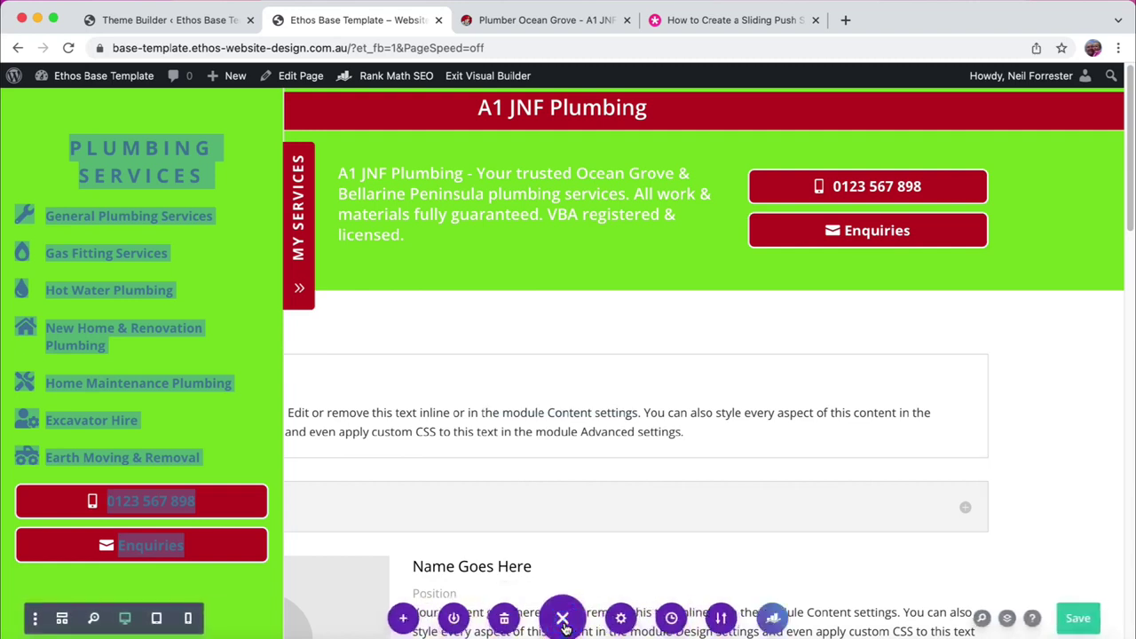
pyautogui.click(621, 619)
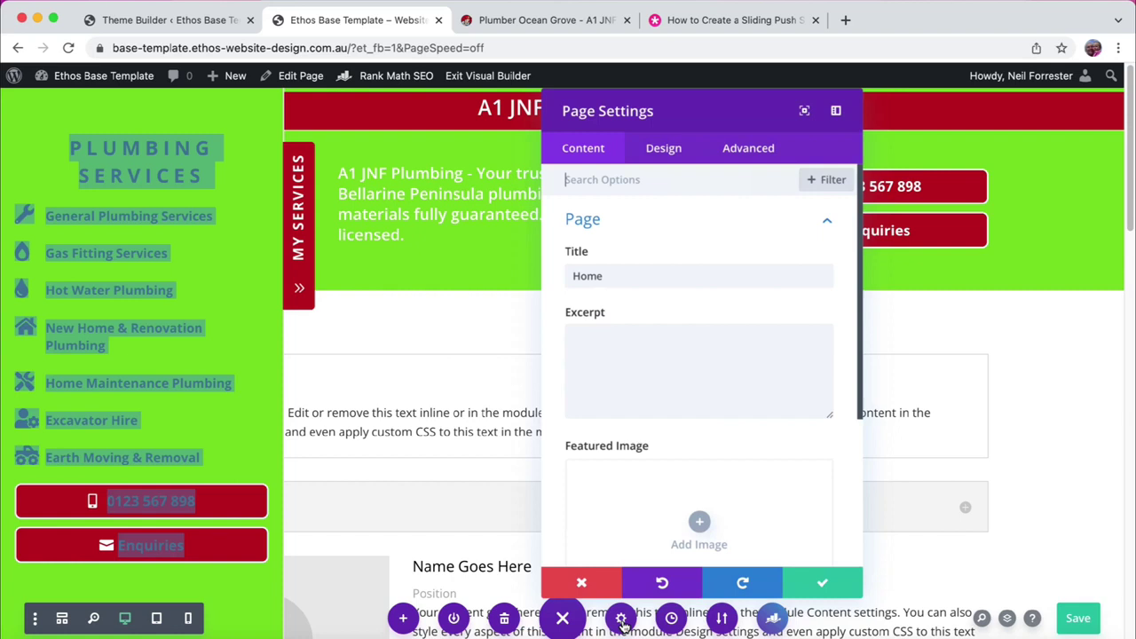
# Step: Add the custom CSS header{display:none;} to the home page's settings, apply it, and look over the page content
pyautogui.click(749, 149)
pyautogui.click(701, 228)
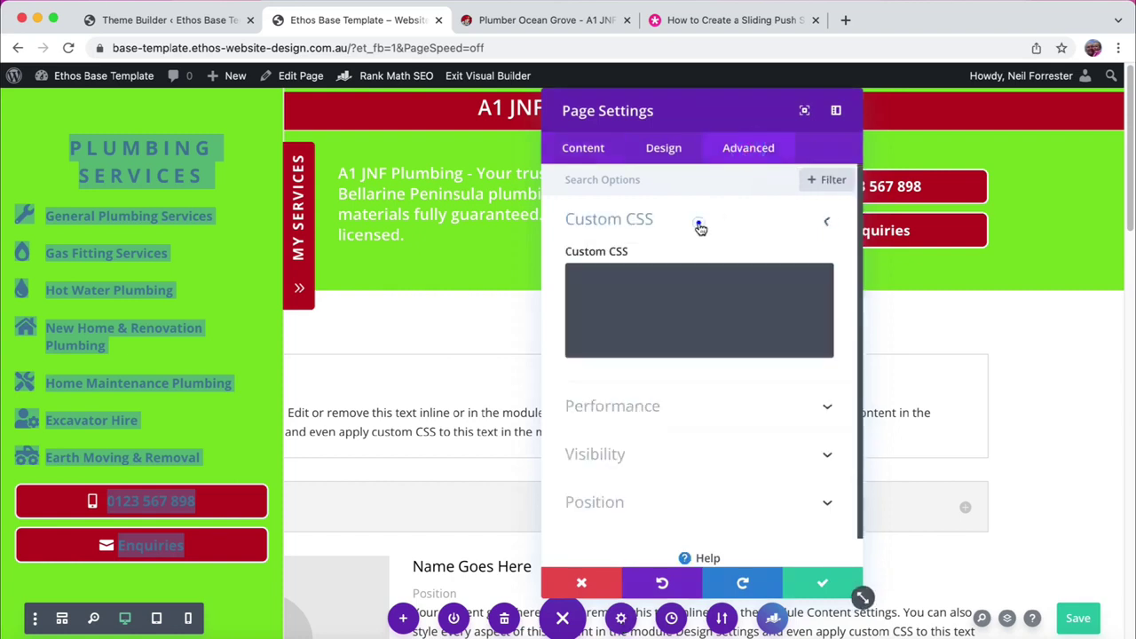
pyautogui.click(661, 302)
pyautogui.write('heade')
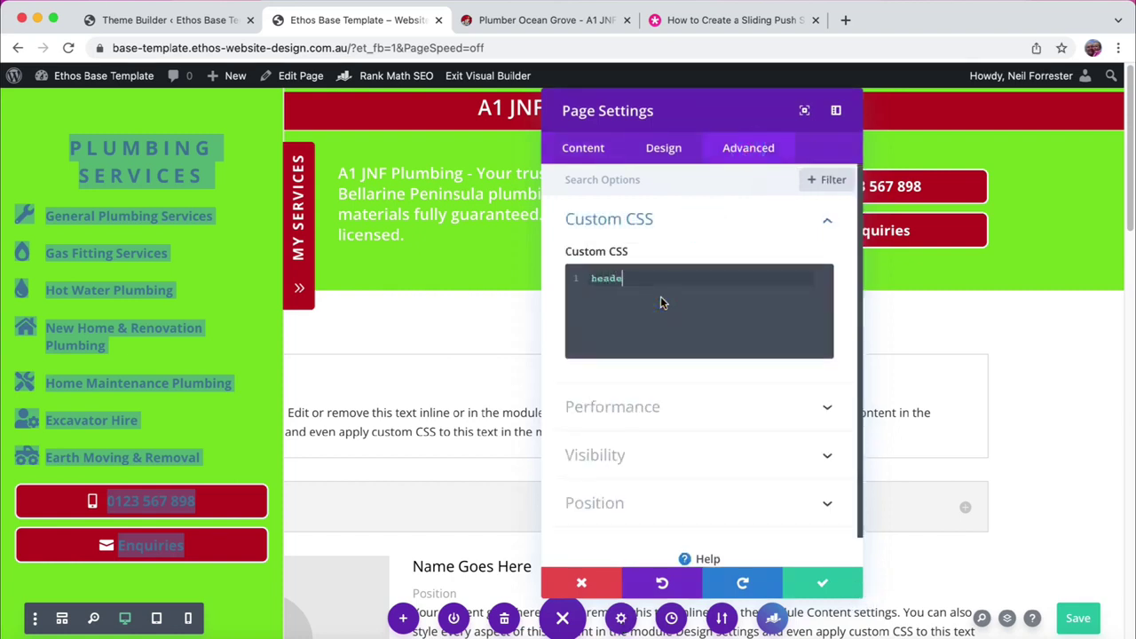
pyautogui.write('r{display')
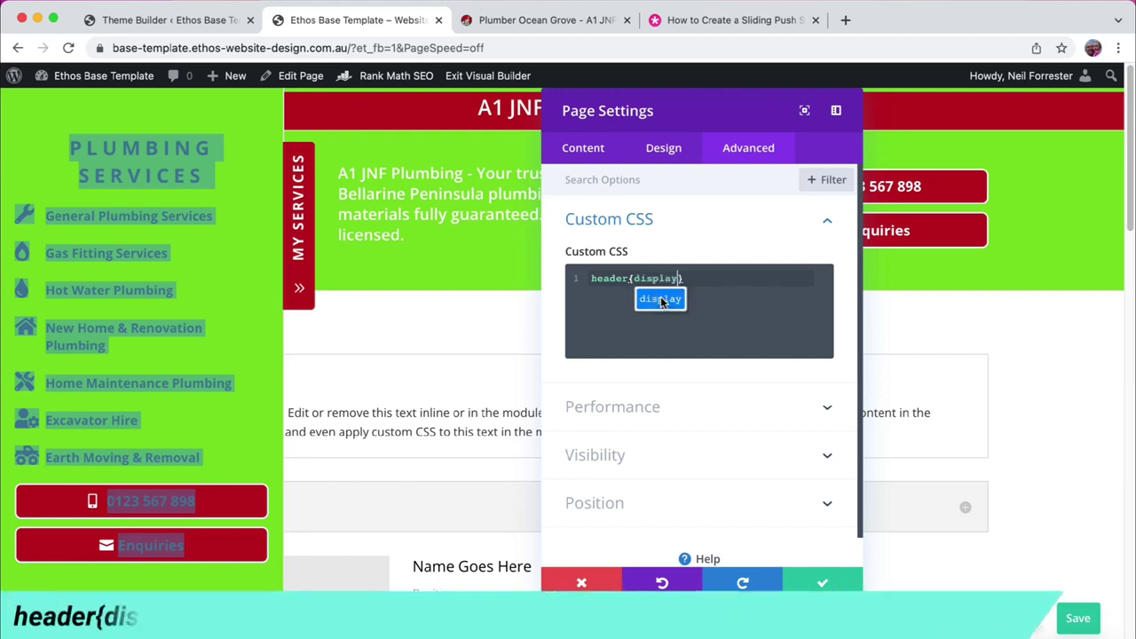
pyautogui.write(':none;')
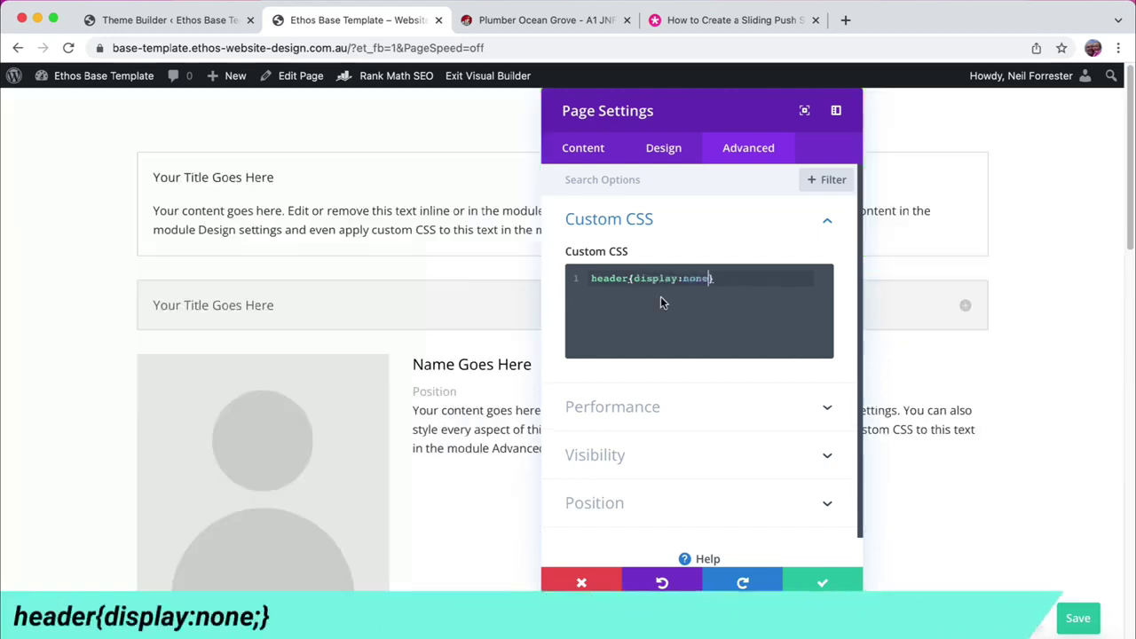
pyautogui.click(822, 584)
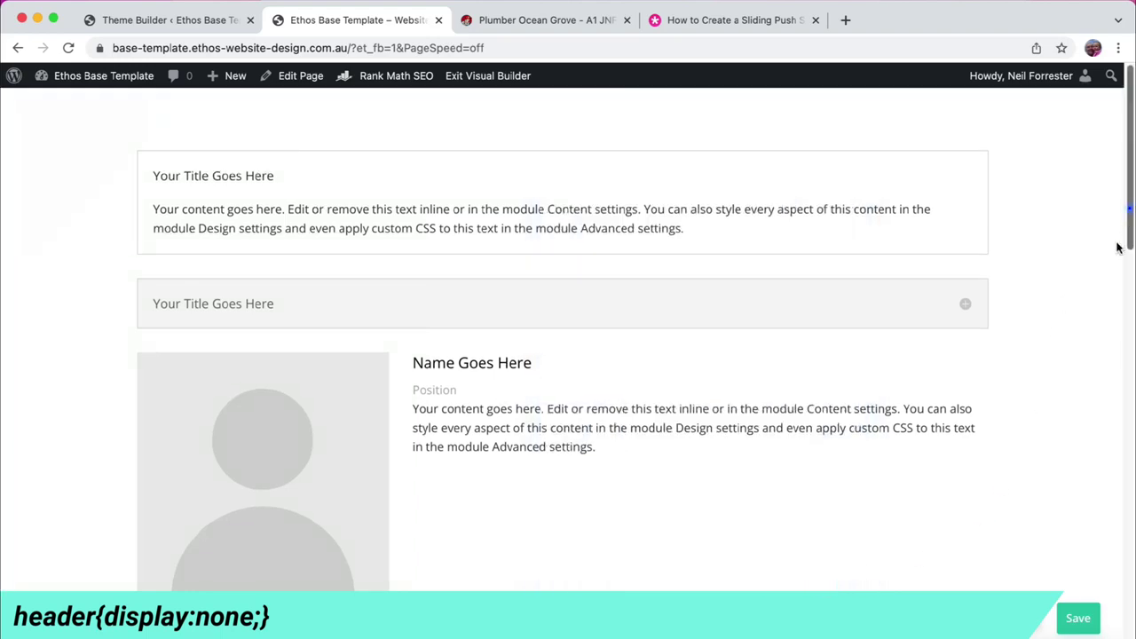
pyautogui.scroll(-15, 1090, 426)
pyautogui.click(1101, 538)
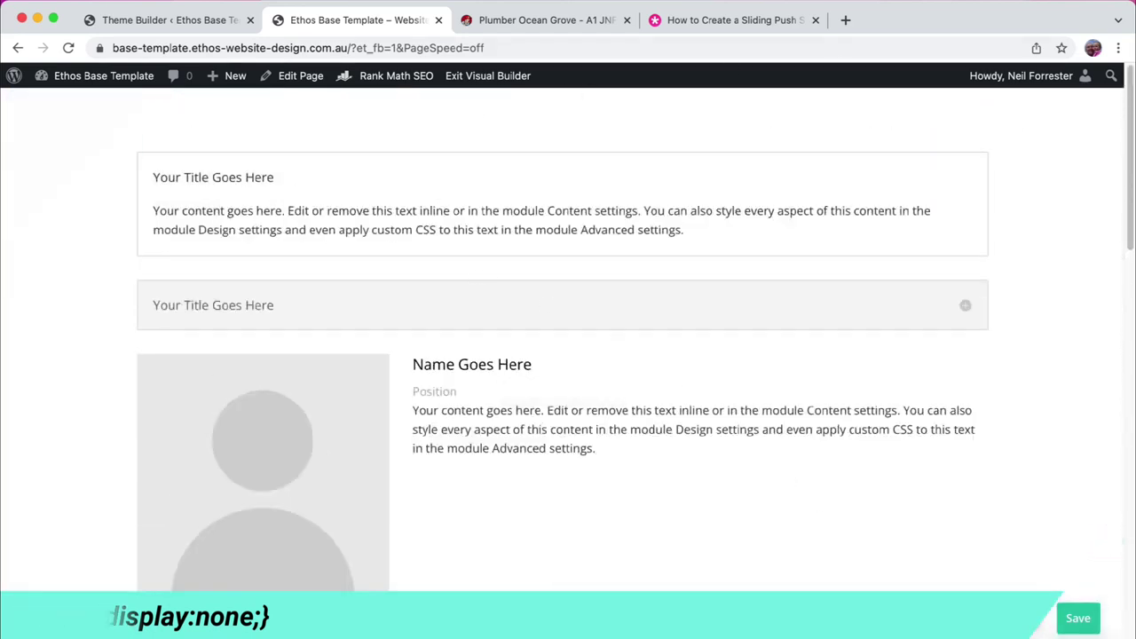
# Step: Clear the home page's custom CSS, then save the page and exit the Visual Builder
pyautogui.click(621, 618)
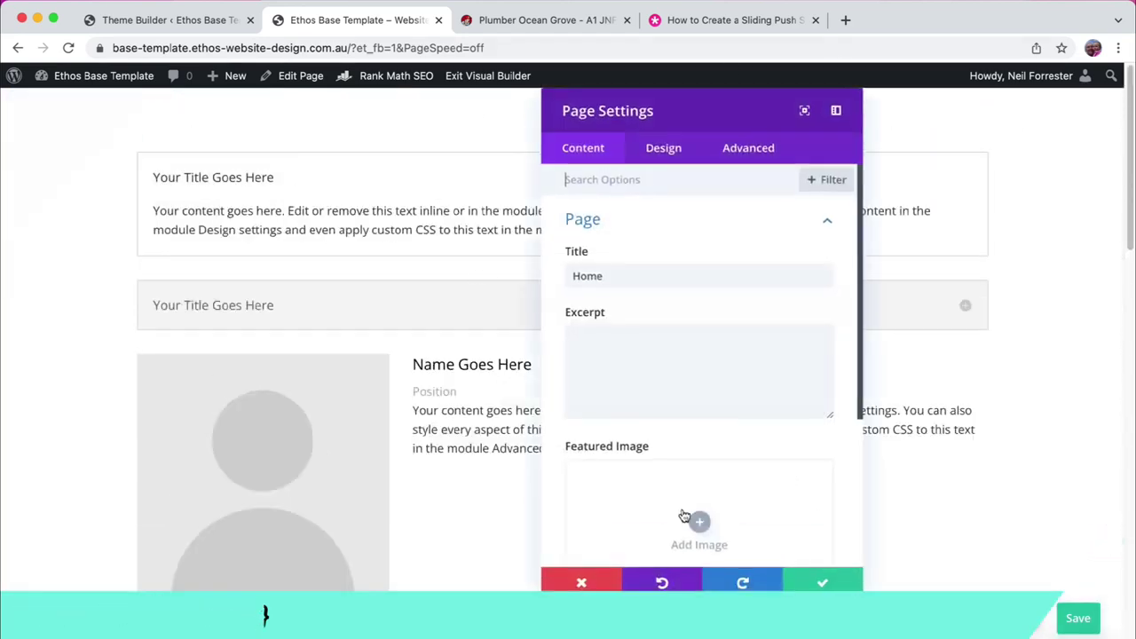
pyautogui.click(759, 149)
pyautogui.click(698, 221)
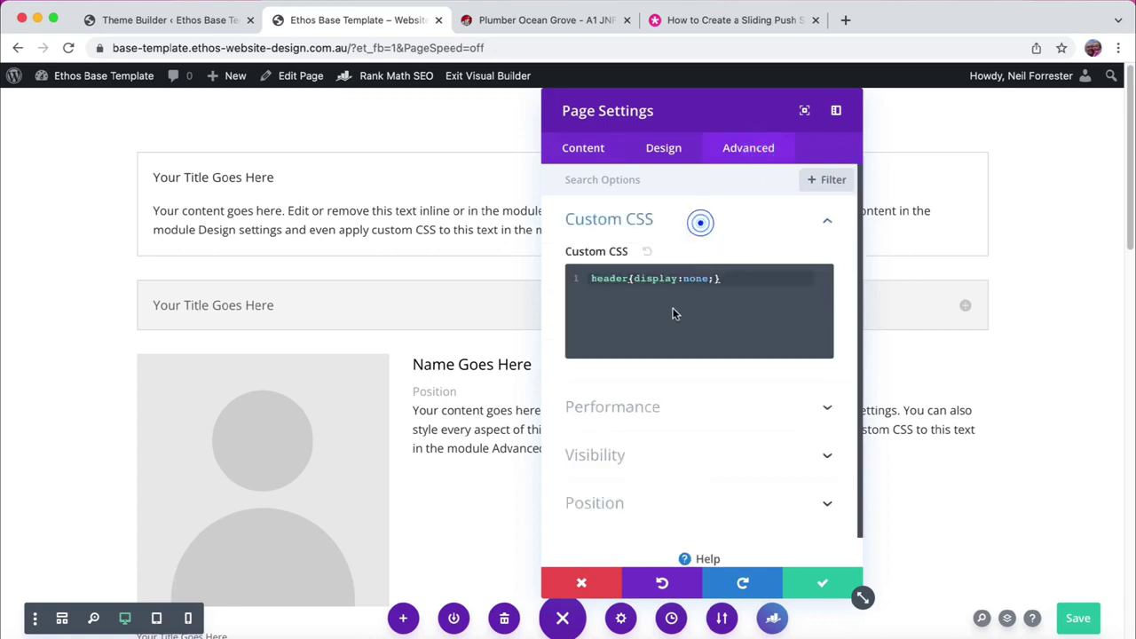
pyautogui.tripleClick(744, 279)
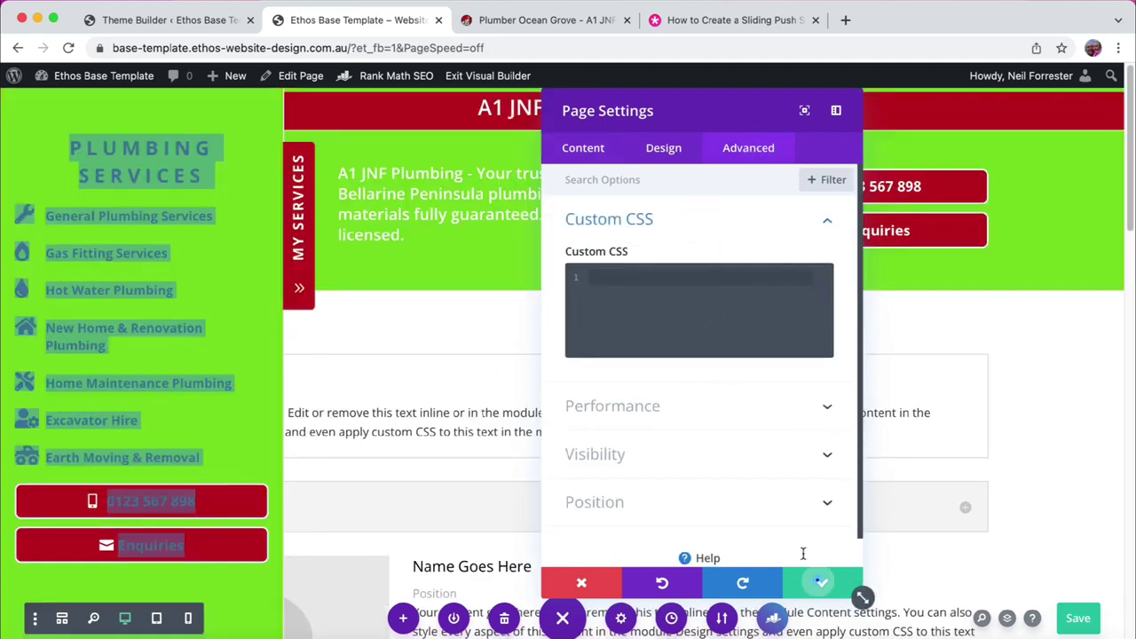
pyautogui.click(817, 582)
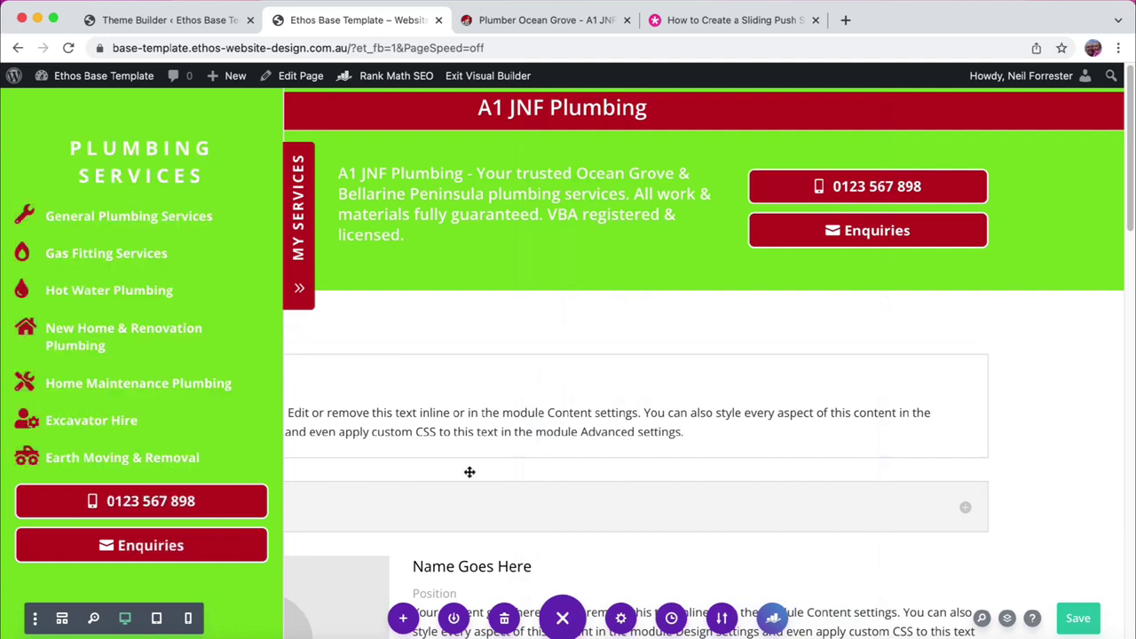
pyautogui.click(1077, 623)
pyautogui.click(486, 77)
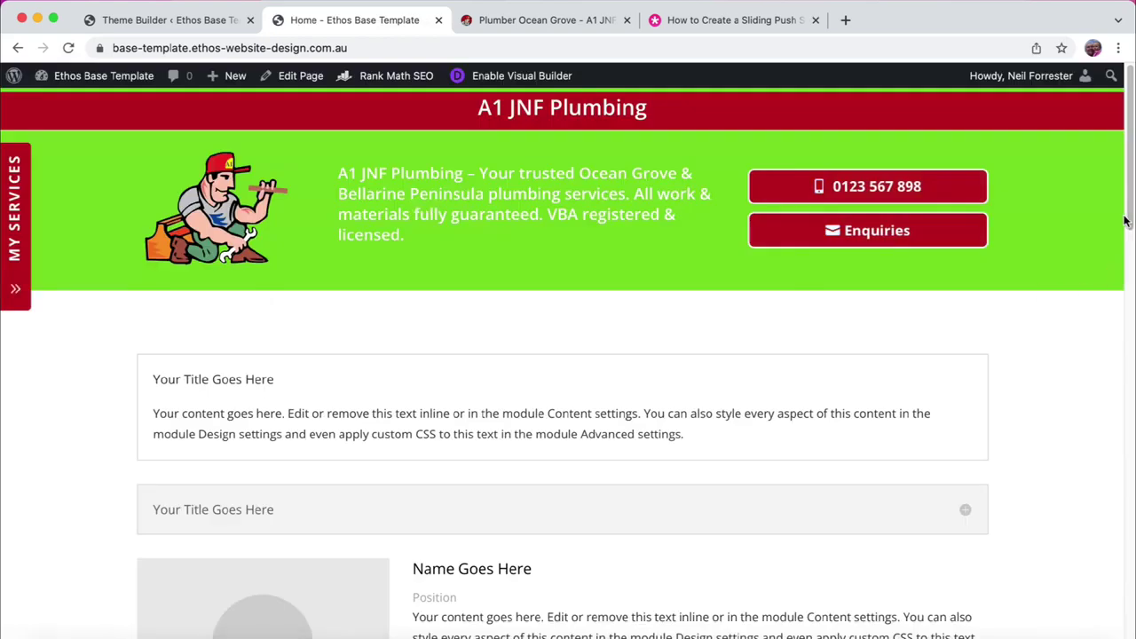
# Step: Test the My Services sidebar on the live home page by opening it, following its Enquiries link, and closing it
pyautogui.scroll(-8, 1086, 330)
pyautogui.scroll(8, 122, 284)
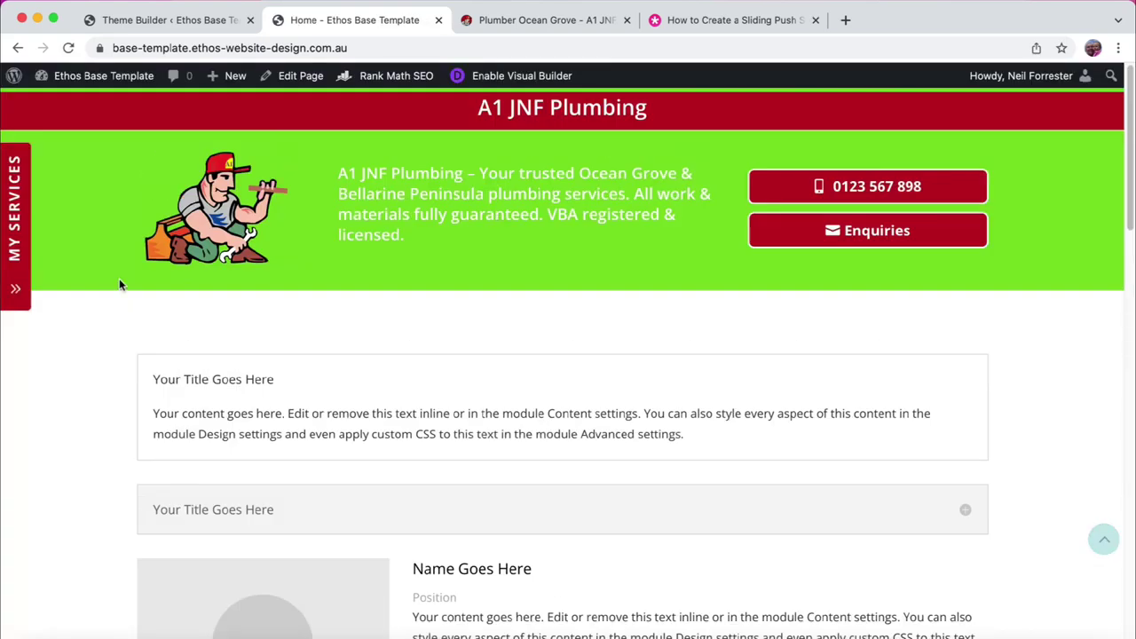
pyautogui.click(25, 268)
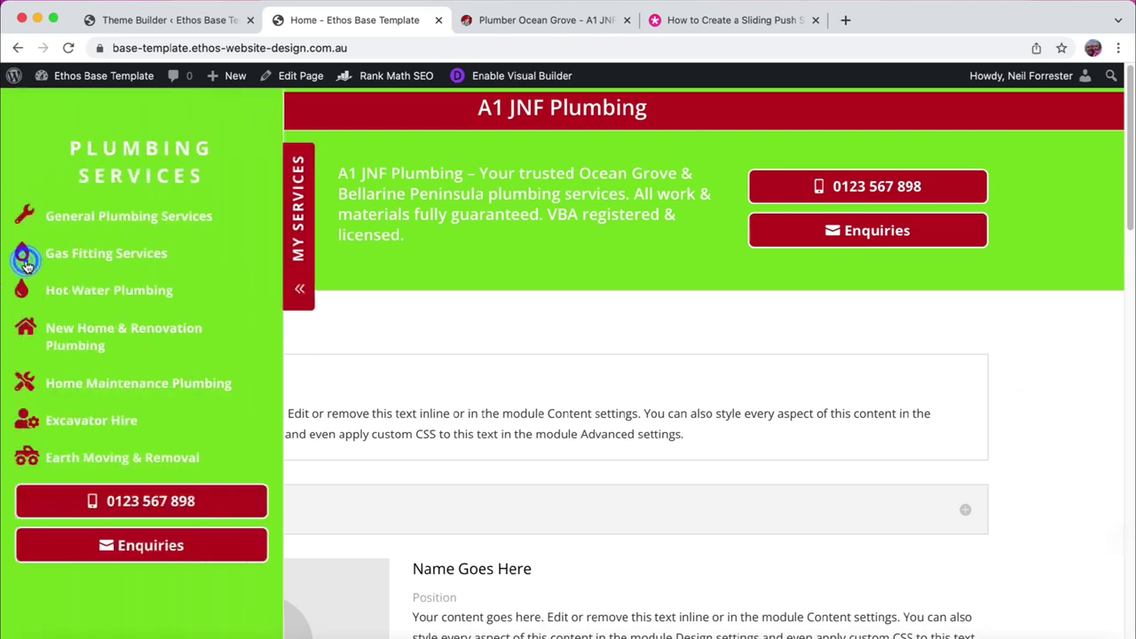
pyautogui.click(127, 546)
pyautogui.click(297, 264)
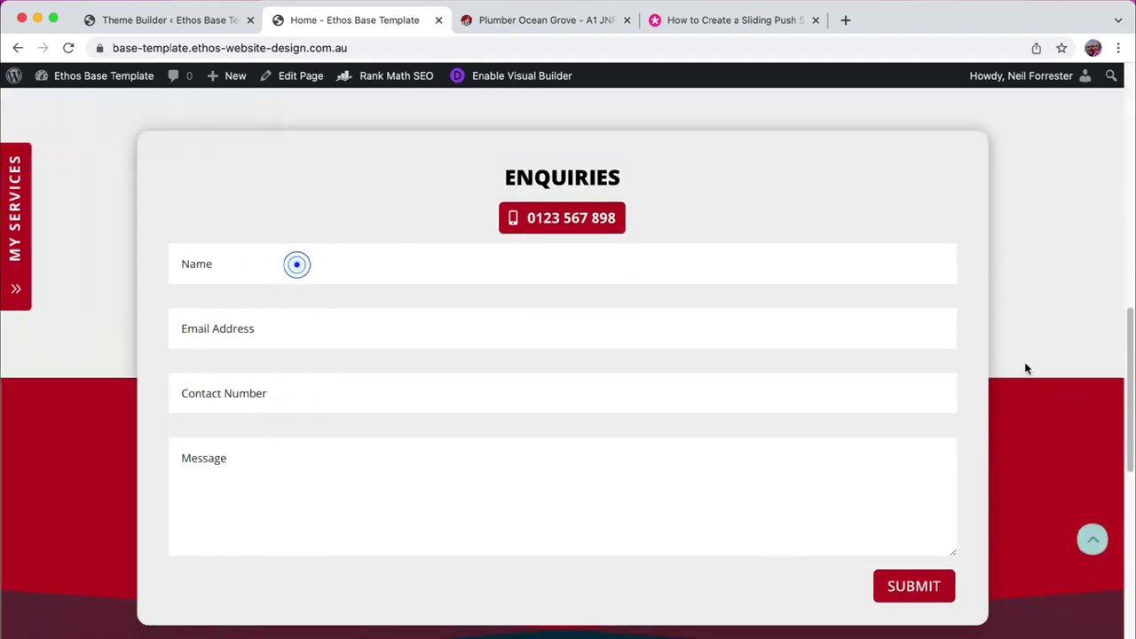
# Step: Examine the live page's global footer below the enquiries form and return to the start of the page
pyautogui.click(1020, 327)
pyautogui.scroll(-10, 1079, 497)
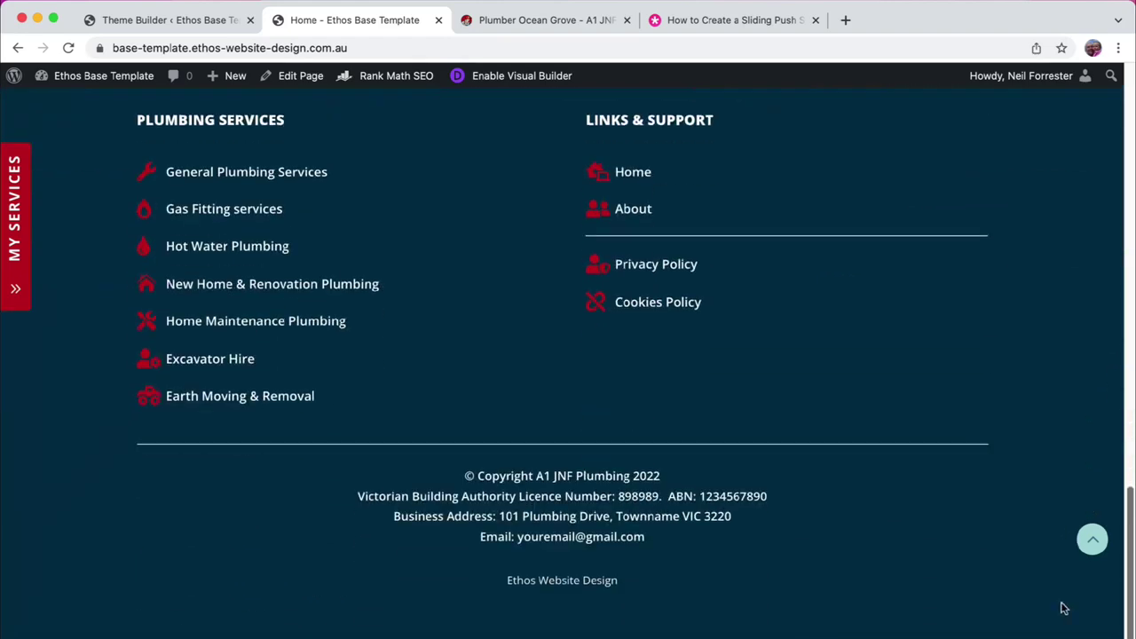
pyautogui.click(1091, 538)
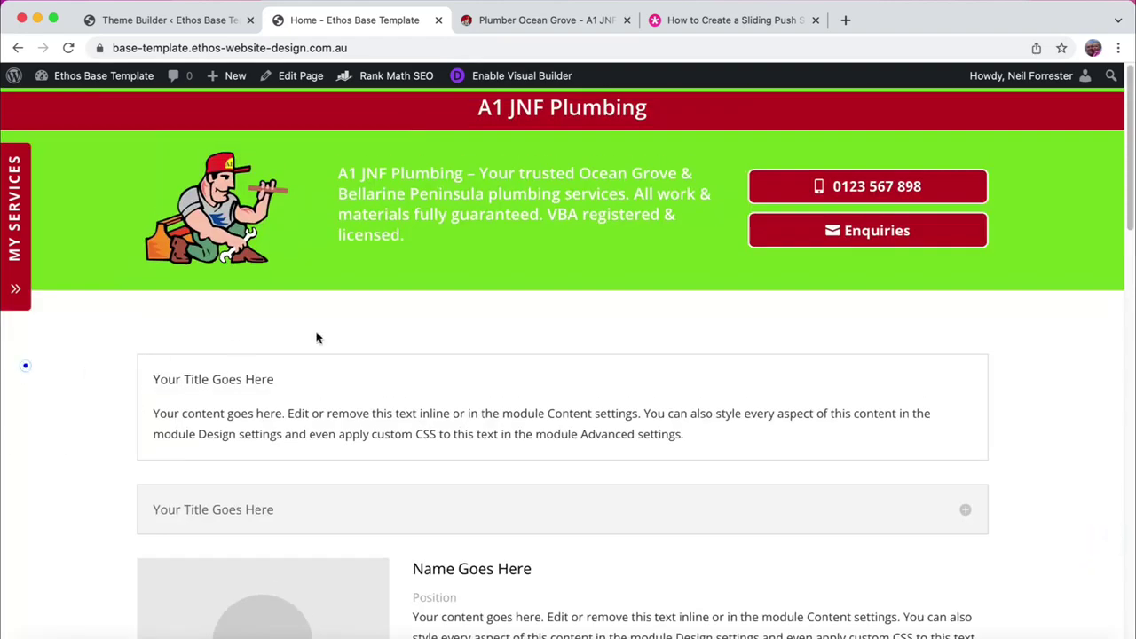